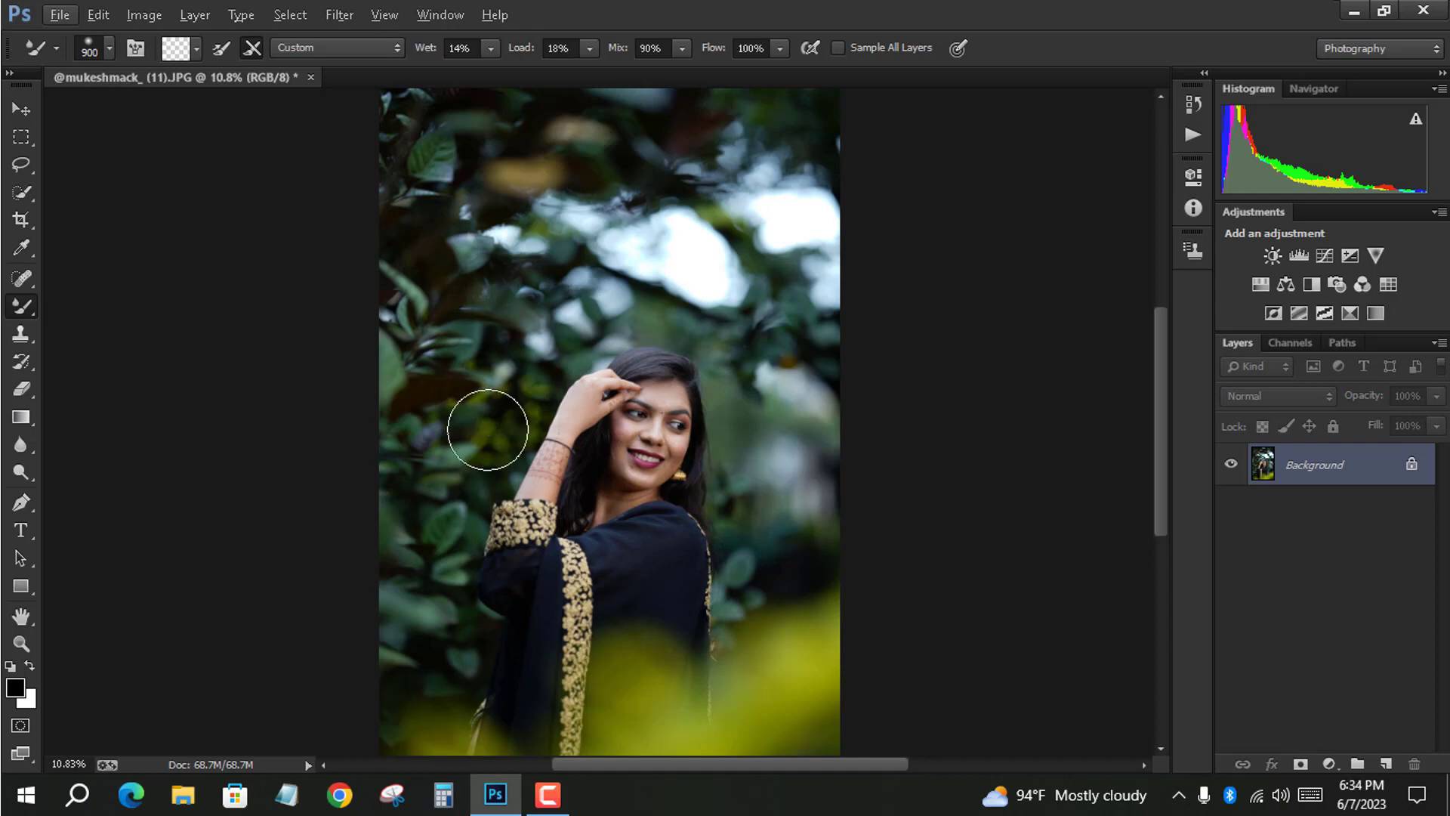
# Remove the mole below the lip and the raised bumps on the cheek beside the hair with the Spot Healing Brush
pyautogui.moveTo(487, 429)
pyautogui.mouseDown()
pyautogui.moveTo(926, 538)
pyautogui.moveTo(900, 347)
pyautogui.moveTo(891, 428)
pyautogui.moveTo(909, 366)
pyautogui.moveTo(877, 449)
pyautogui.moveTo(700, 567)
pyautogui.moveTo(666, 488)
pyautogui.moveTo(615, 476)
pyautogui.mouseUp()
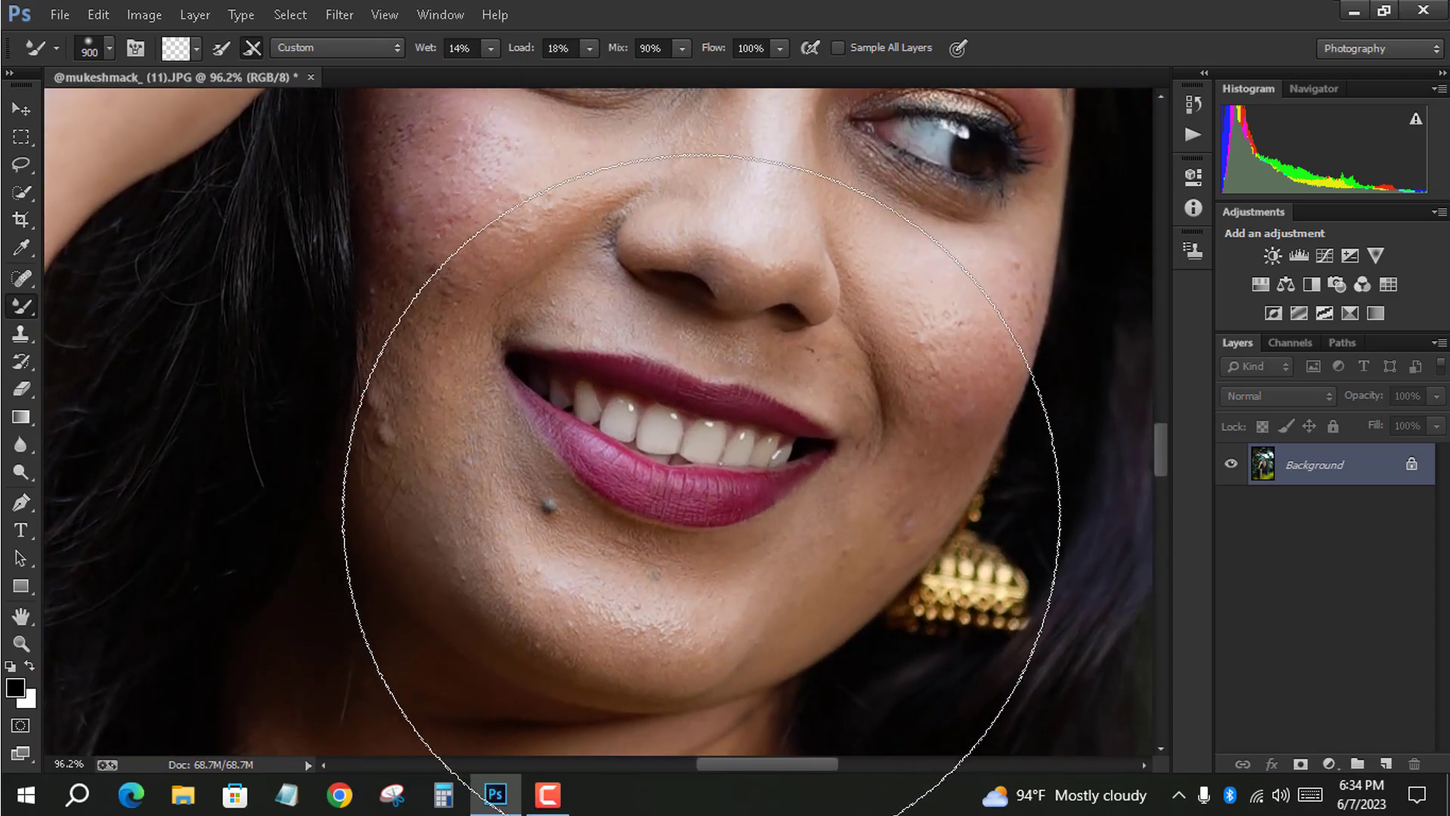
pyautogui.scroll(-4, 701, 493)
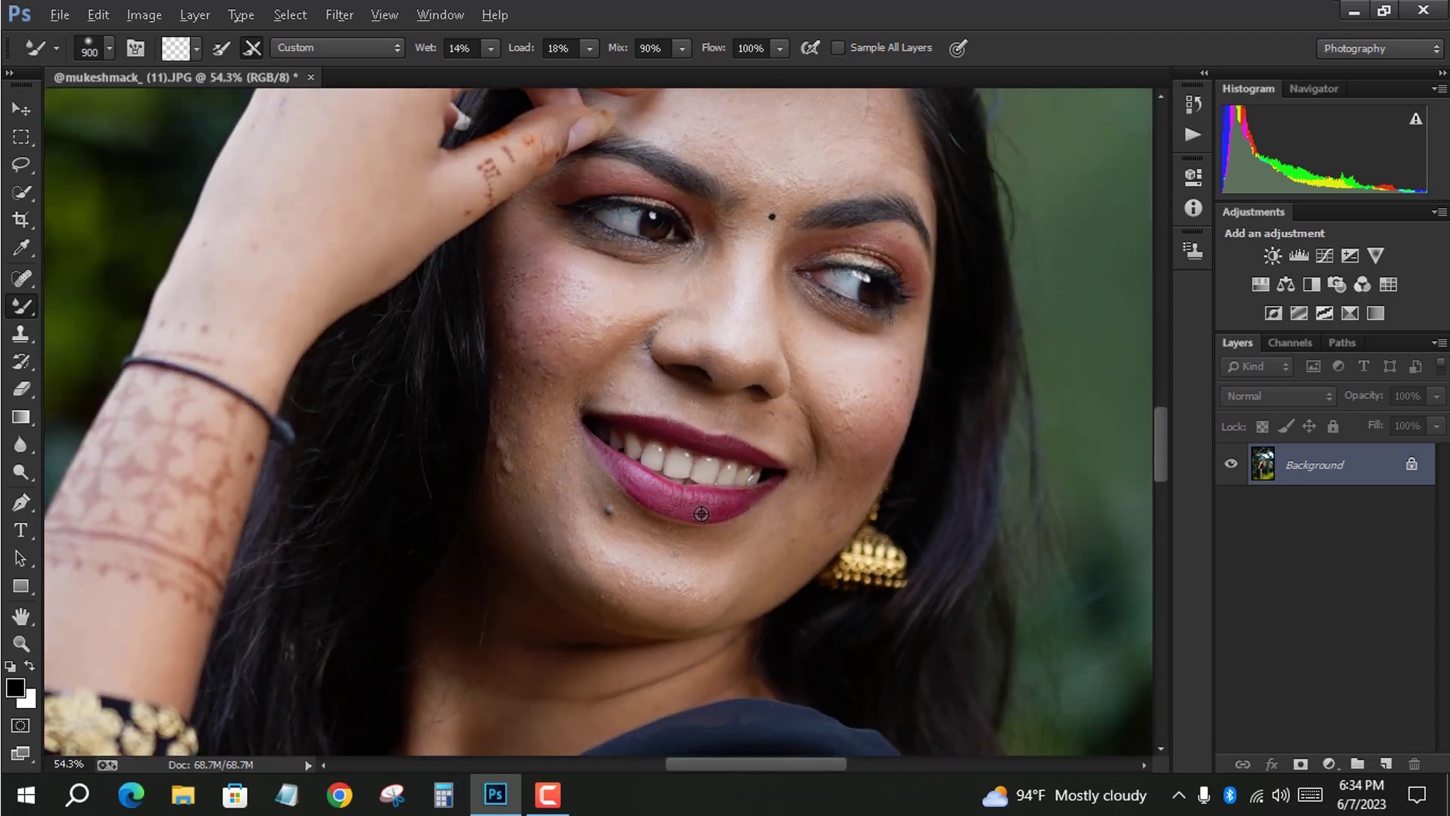
pyautogui.scroll(2, 701, 506)
pyautogui.scroll(-1, 701, 516)
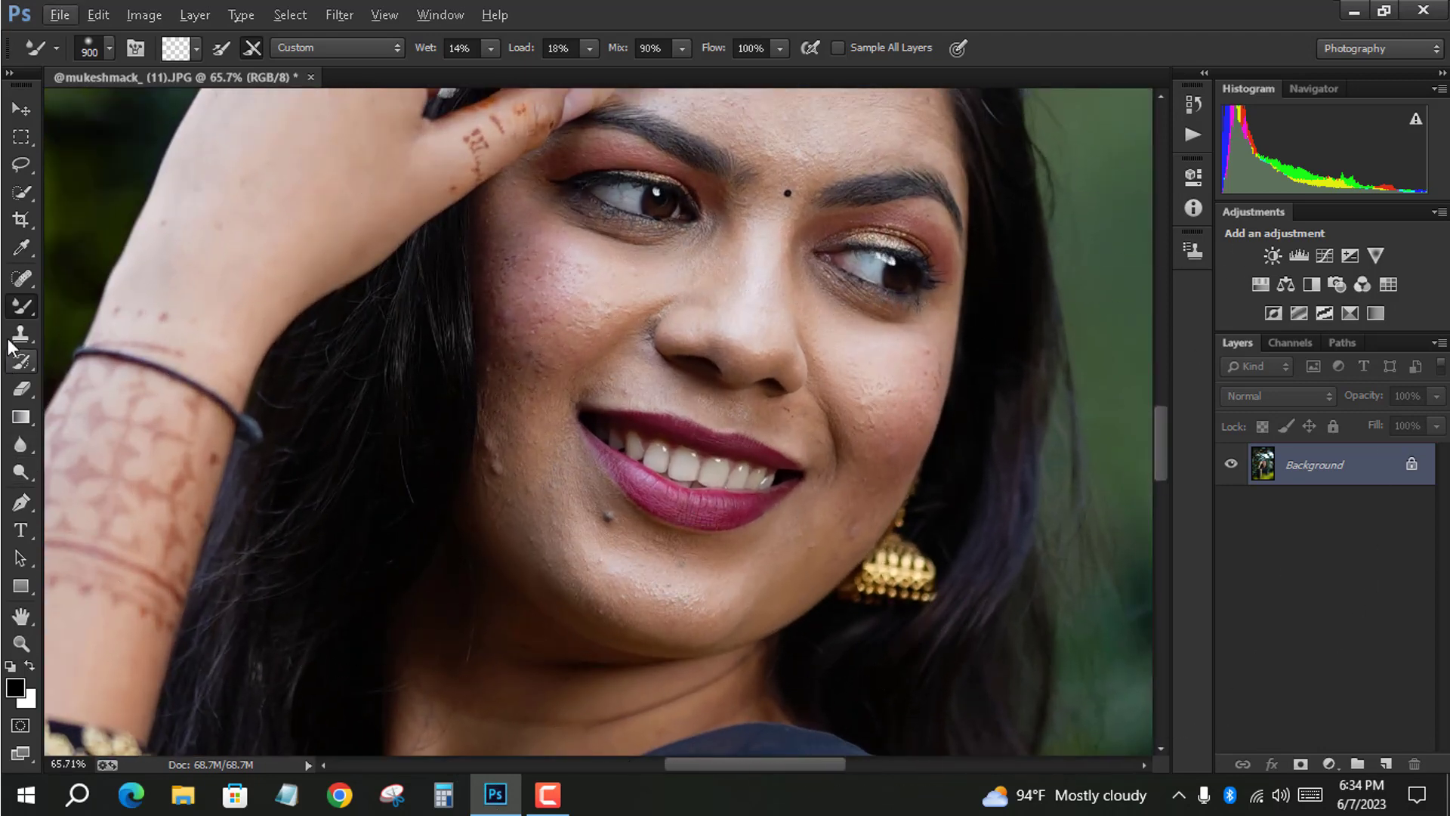
pyautogui.click(22, 278)
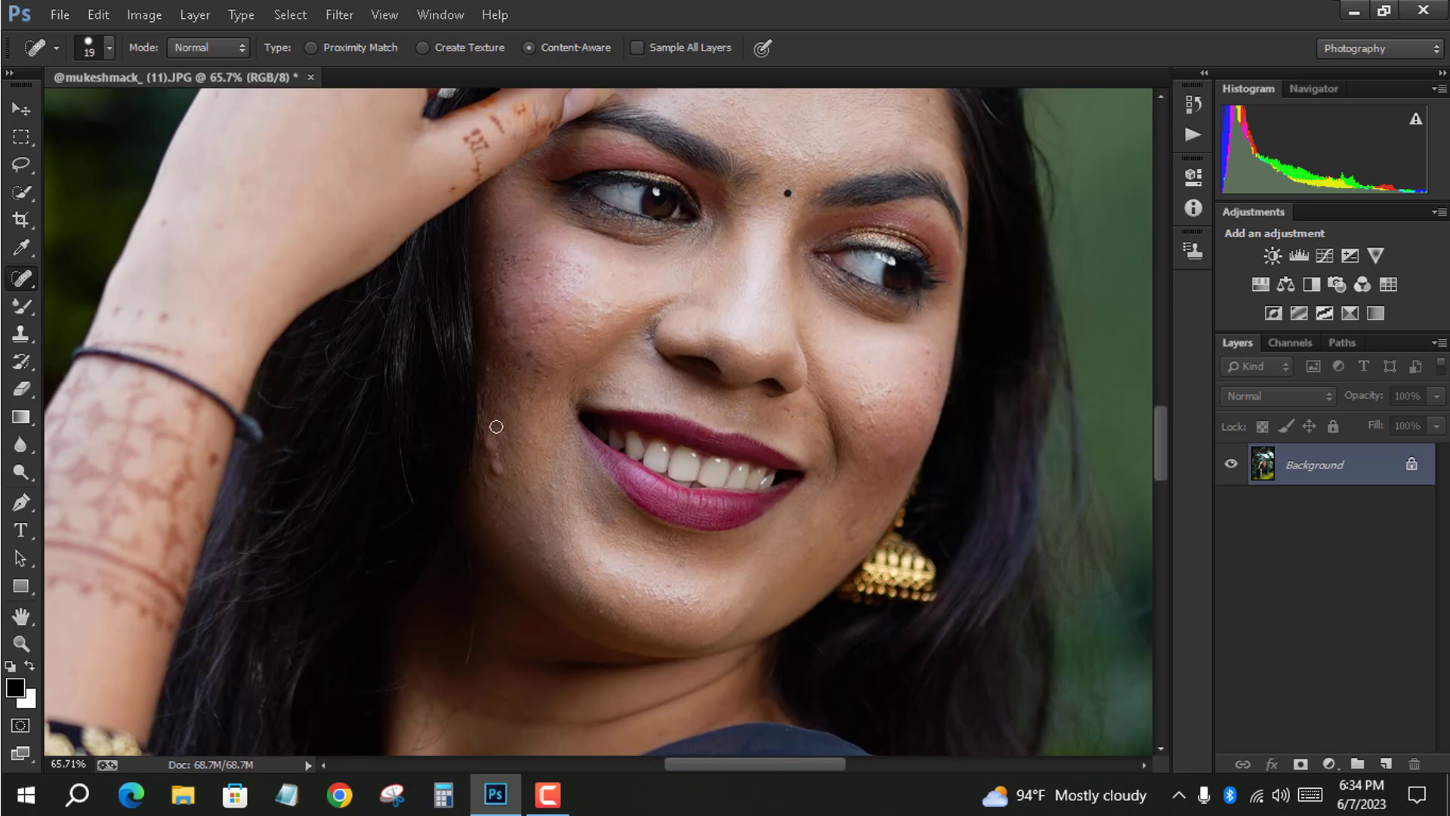
pyautogui.moveTo(497, 460); pyautogui.dragTo(497, 468)
# Heal the small blemishes and stray hairs across the forehead with the Spot Healing Brush
pyautogui.scroll(1, 528, 415)
pyautogui.scroll(3, 568, 378)
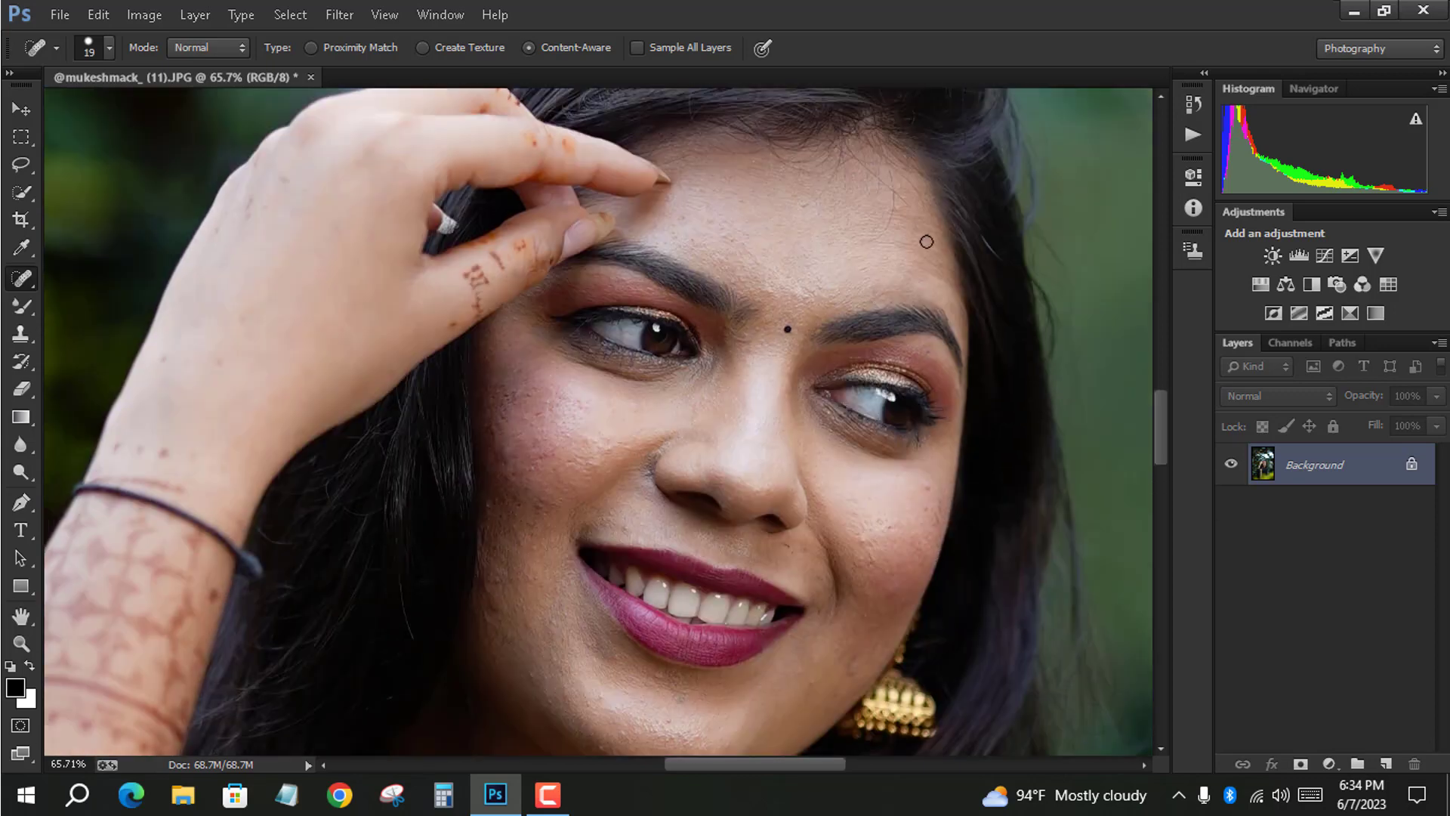
pyautogui.moveTo(889, 240)
pyautogui.mouseDown()
pyautogui.moveTo(895, 198)
pyautogui.moveTo(857, 166)
pyautogui.moveTo(824, 180)
pyautogui.moveTo(764, 148)
pyautogui.mouseUp()
pyautogui.scroll(-1, 812, 227)
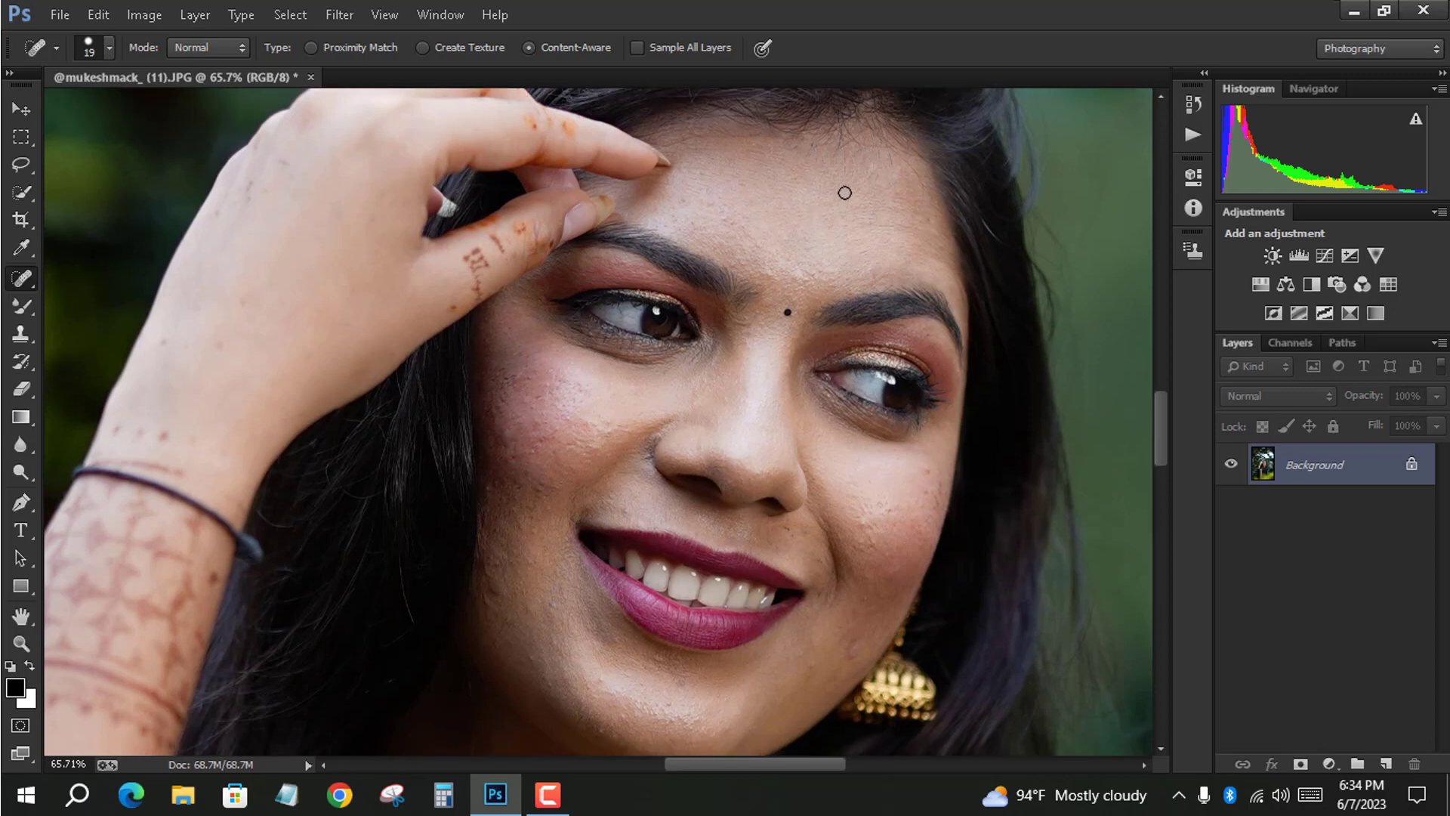
pyautogui.moveTo(844, 193)
pyautogui.mouseDown()
pyautogui.moveTo(840, 160)
pyautogui.moveTo(819, 156)
pyautogui.mouseUp()
# Heal the remaining spots above the upper lip, beside the mouth and on the chin
pyautogui.scroll(-3, 801, 226)
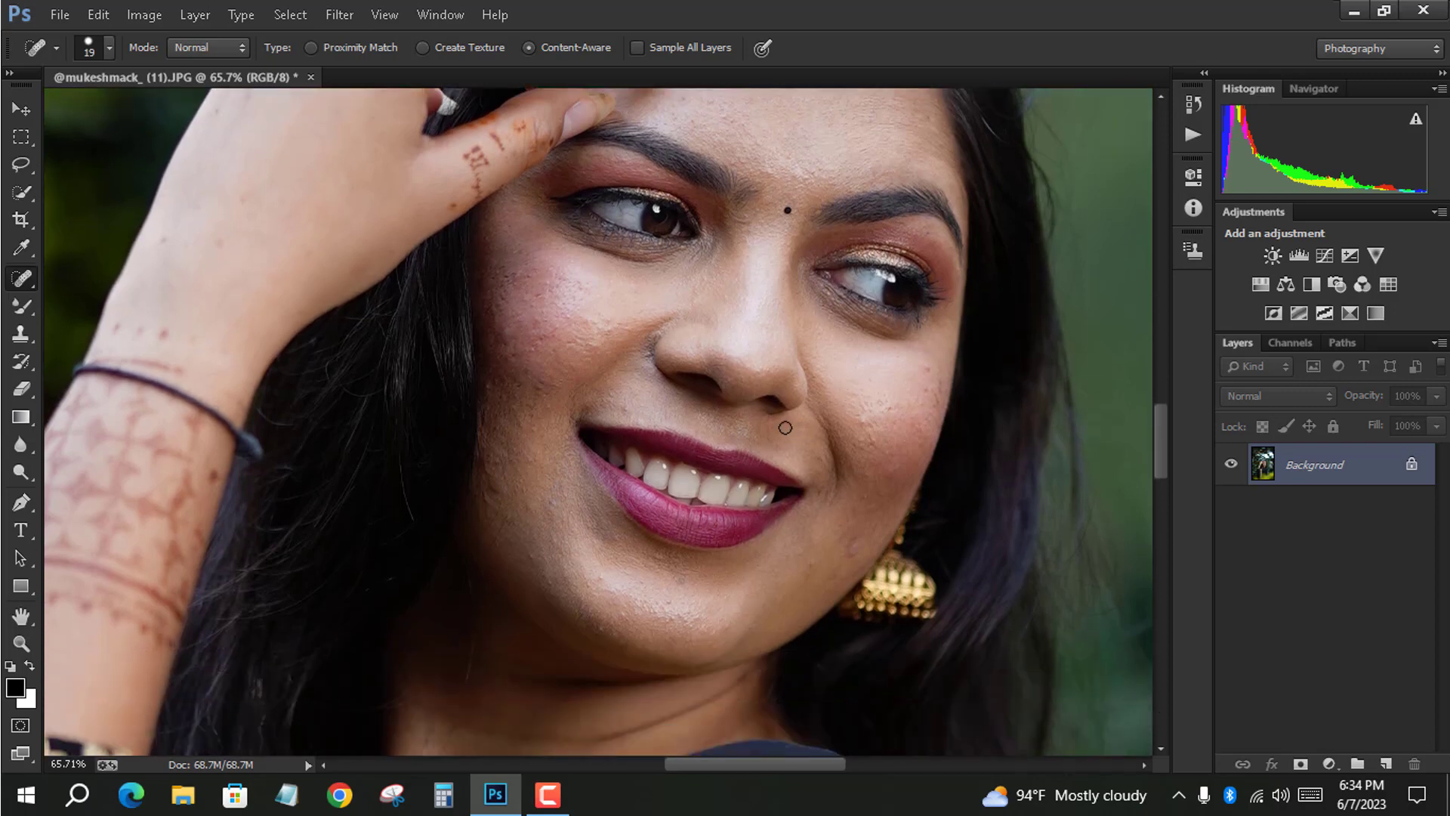
pyautogui.scroll(-2, 772, 460)
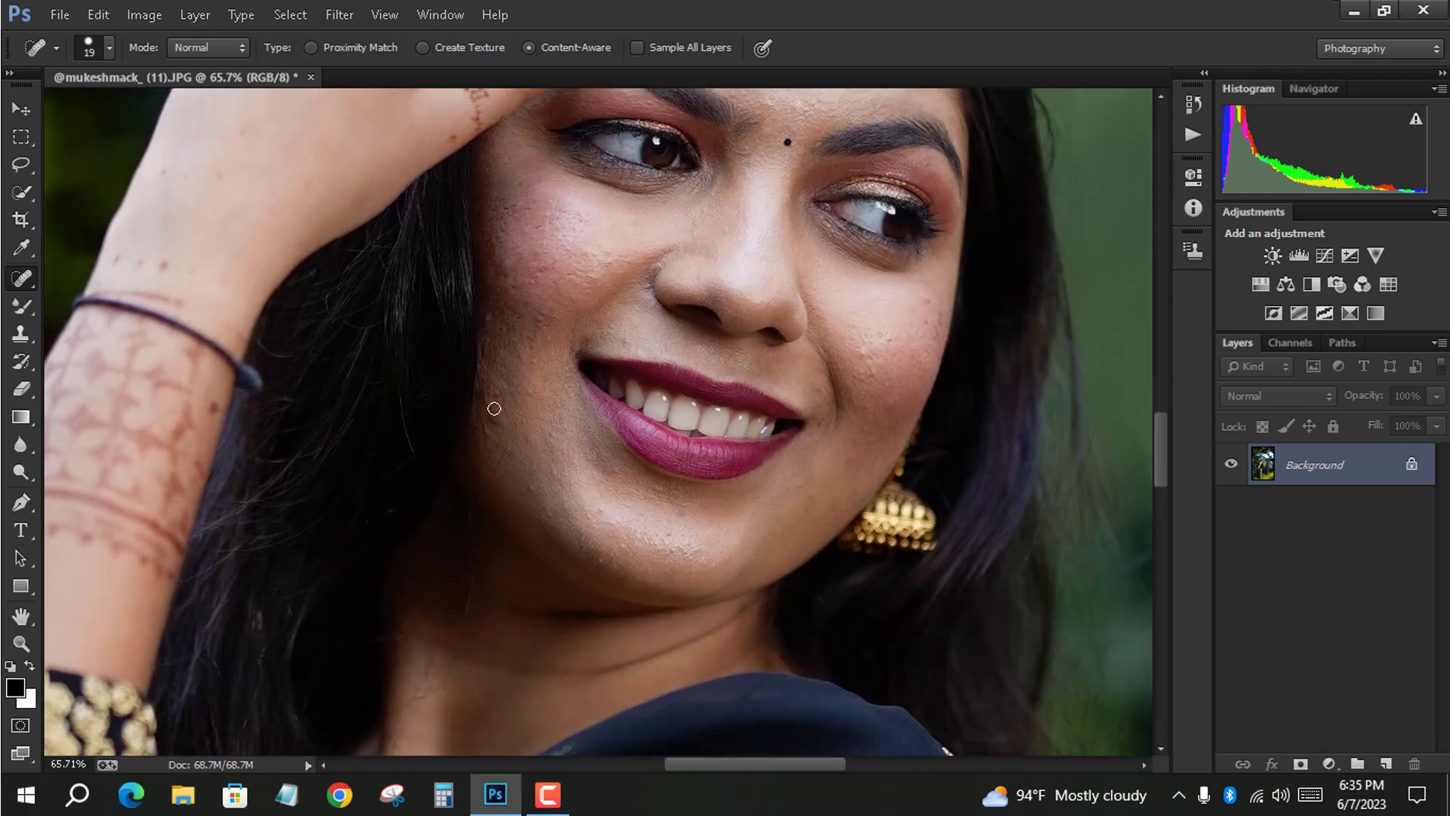
pyautogui.moveTo(525, 436); pyautogui.dragTo(563, 444)
pyautogui.moveTo(613, 546); pyautogui.dragTo(628, 544)
pyautogui.hotkey('ctrl', '-')
pyautogui.hotkey('ctrl', '-')
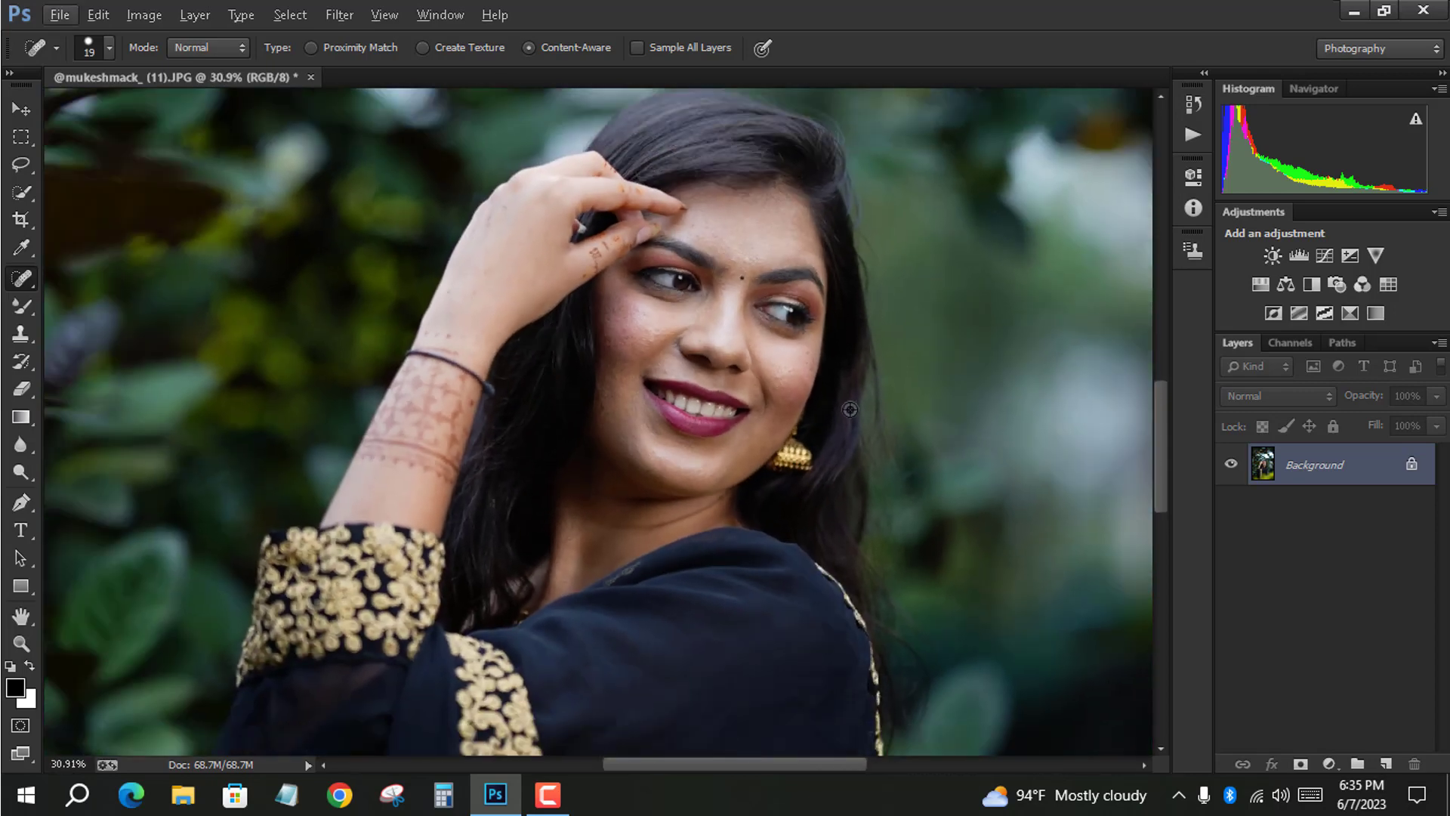
pyautogui.hotkey('ctrl', '0')
pyautogui.scroll(-1, 835, 438)
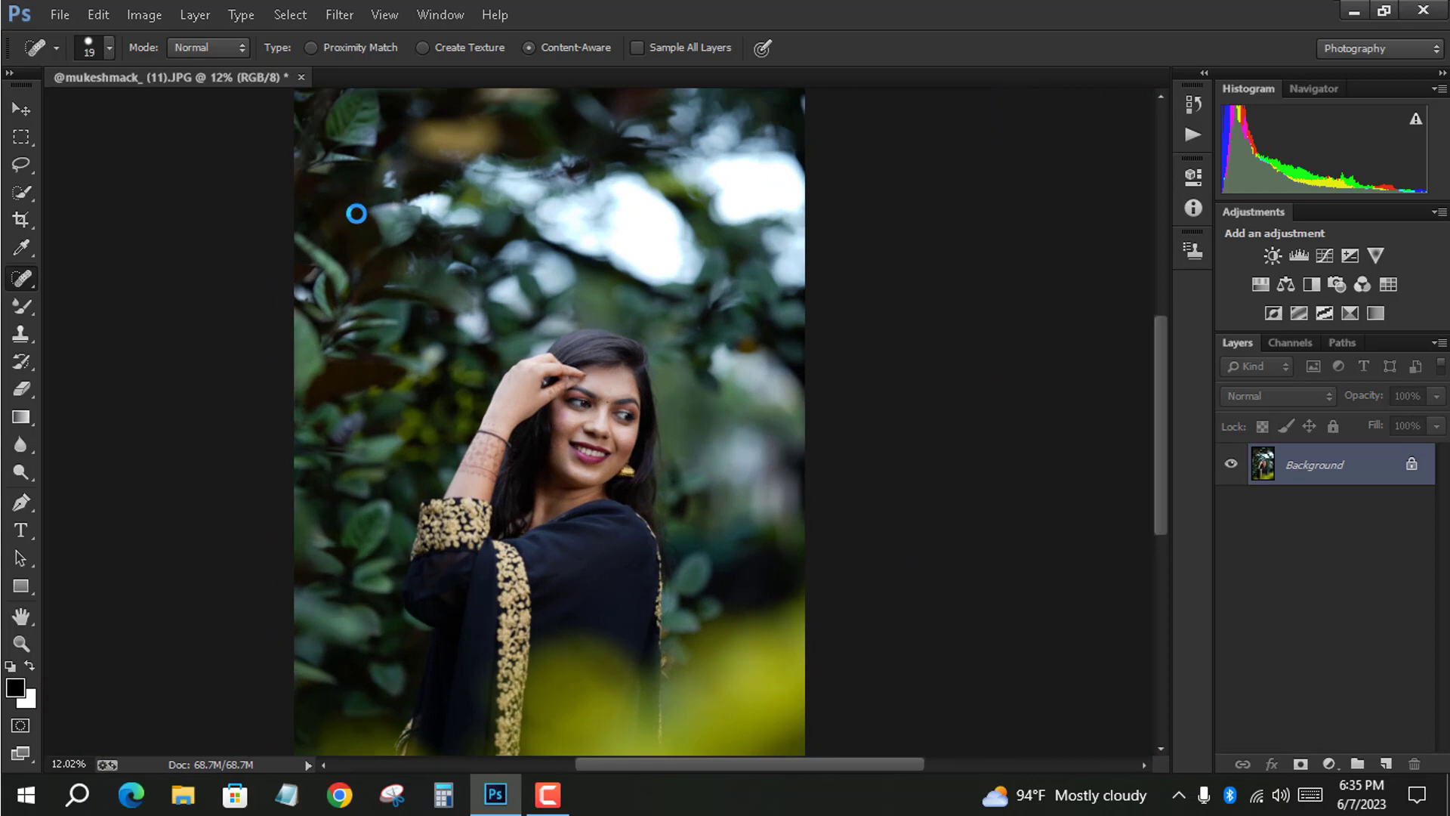
# Open the Camera Raw filter on the retouched photo and enlarge its preview to 12.5%
pyautogui.hotkey('ctrl', 'shift', 'a')
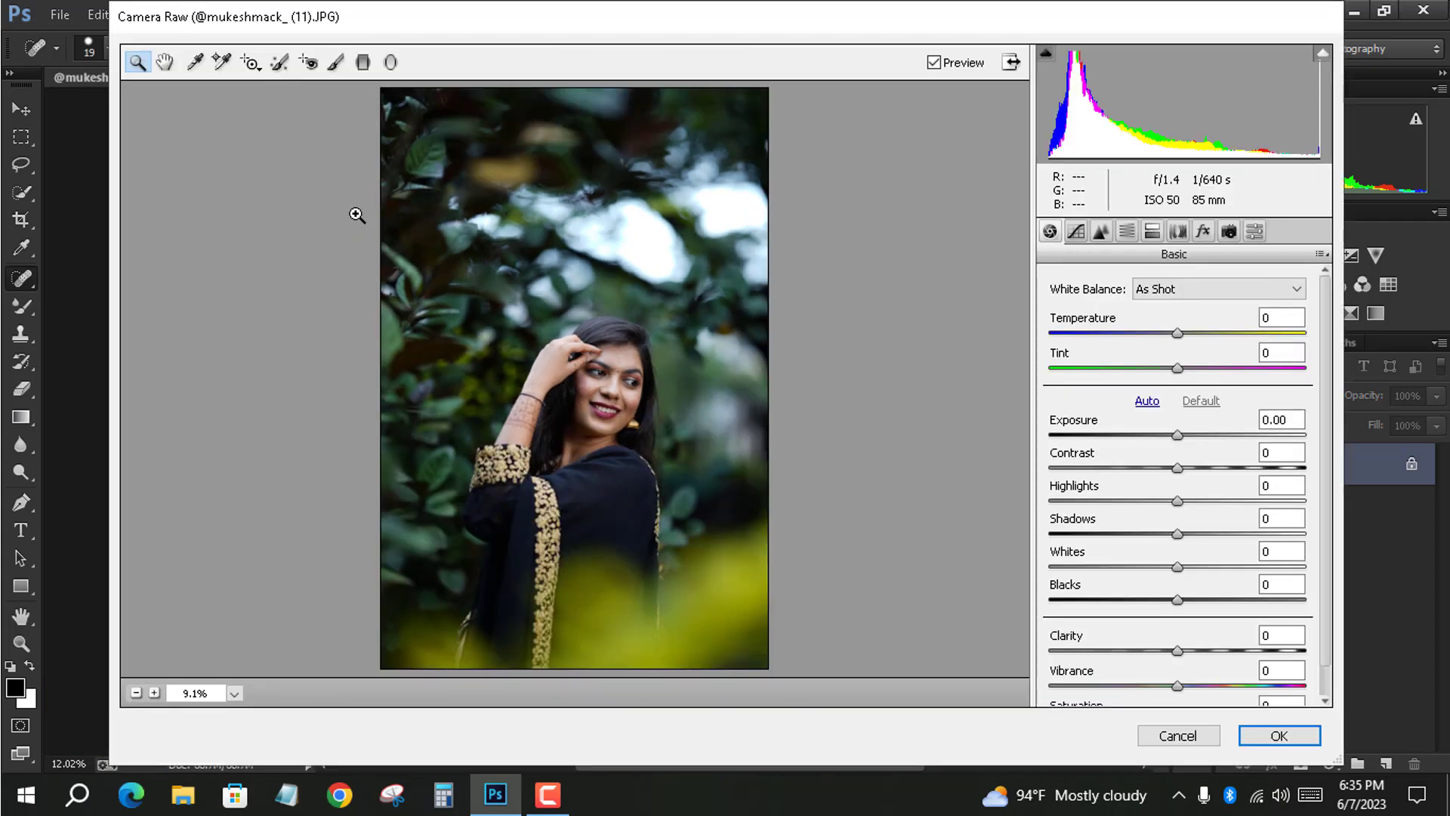
pyautogui.press('alt')
pyautogui.click(912, 326)
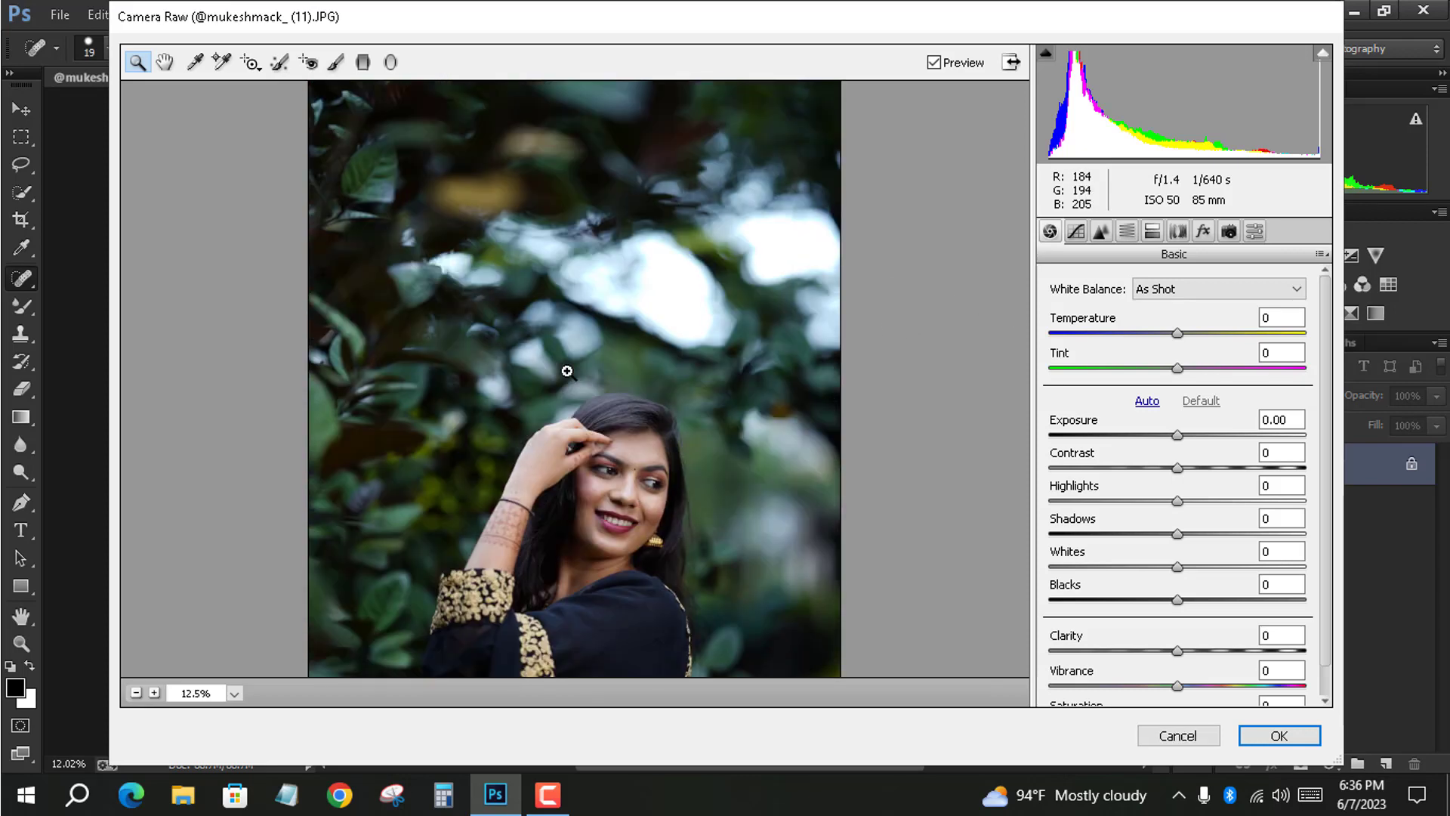
# Examine the woman and the surrounding foliage in the Camera Raw preview at 12.5% and 25% zoom
pyautogui.moveTo(567, 366); pyautogui.dragTo(392, 265)
pyautogui.click(164, 62)
pyautogui.moveTo(542, 315)
pyautogui.mouseDown()
pyautogui.moveTo(544, 454)
pyautogui.moveTo(557, 333)
pyautogui.mouseUp()
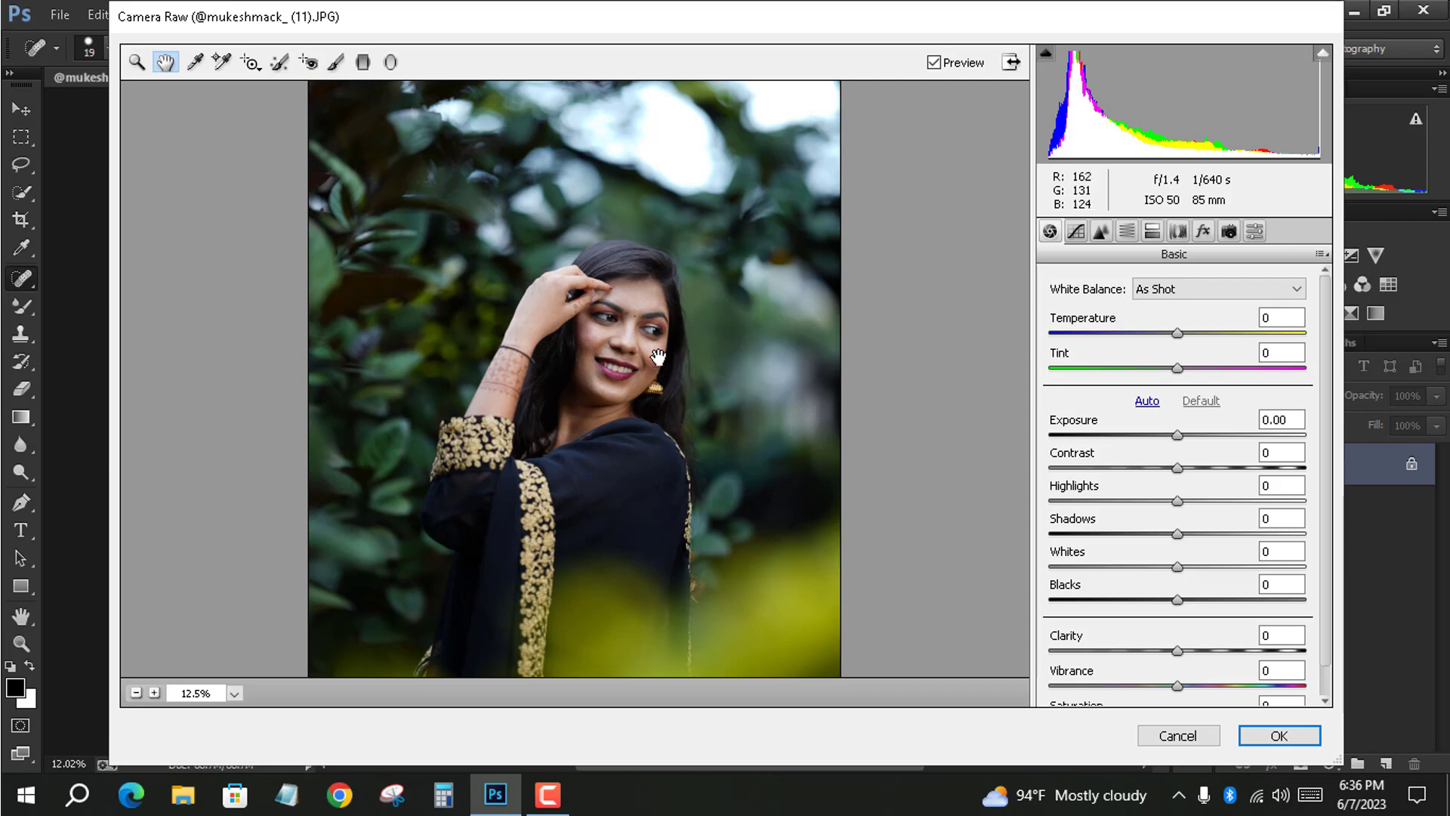
pyautogui.press('alt')
pyautogui.scroll(3, 506, 329)
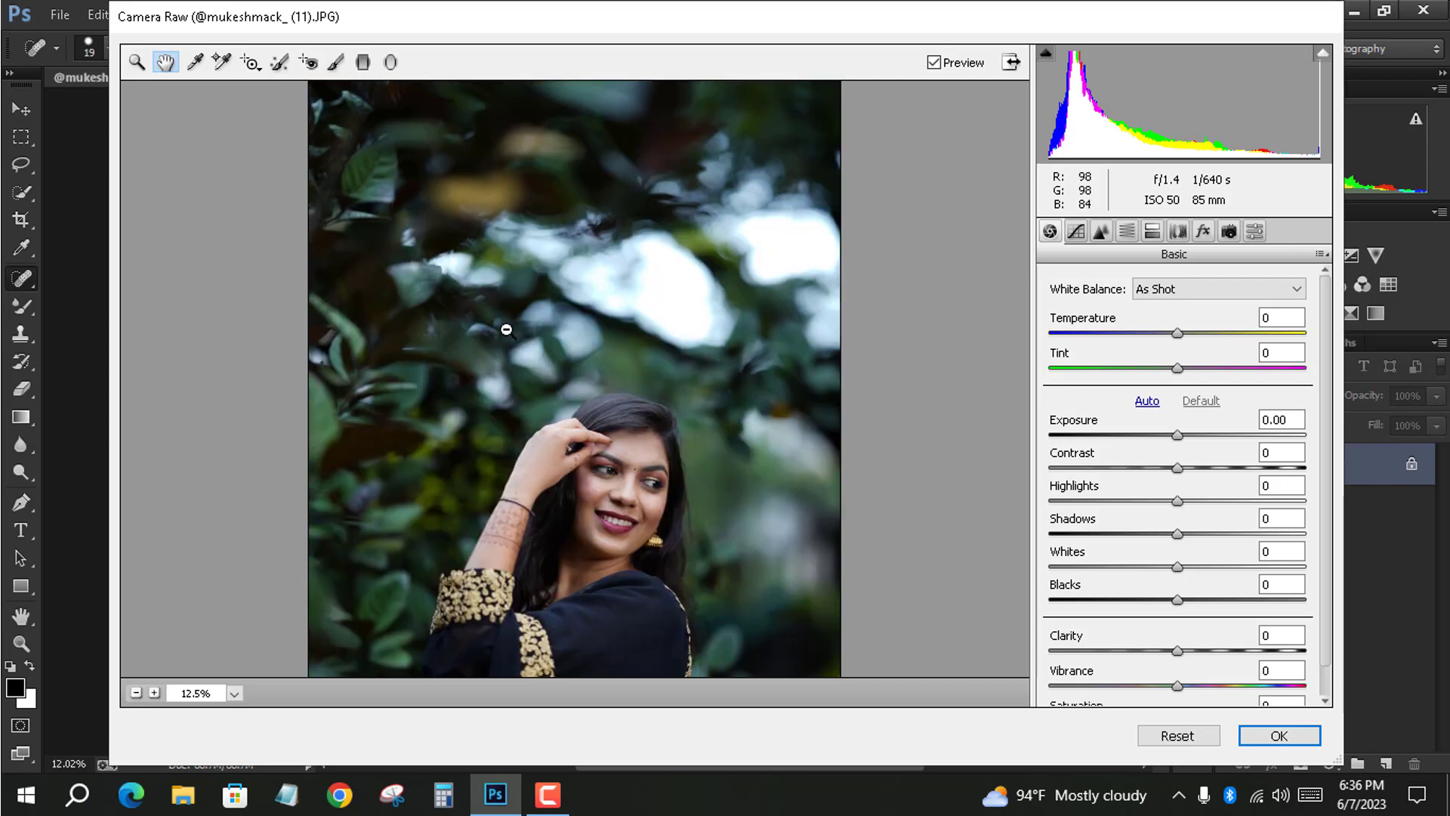
pyautogui.scroll(-3, 506, 329)
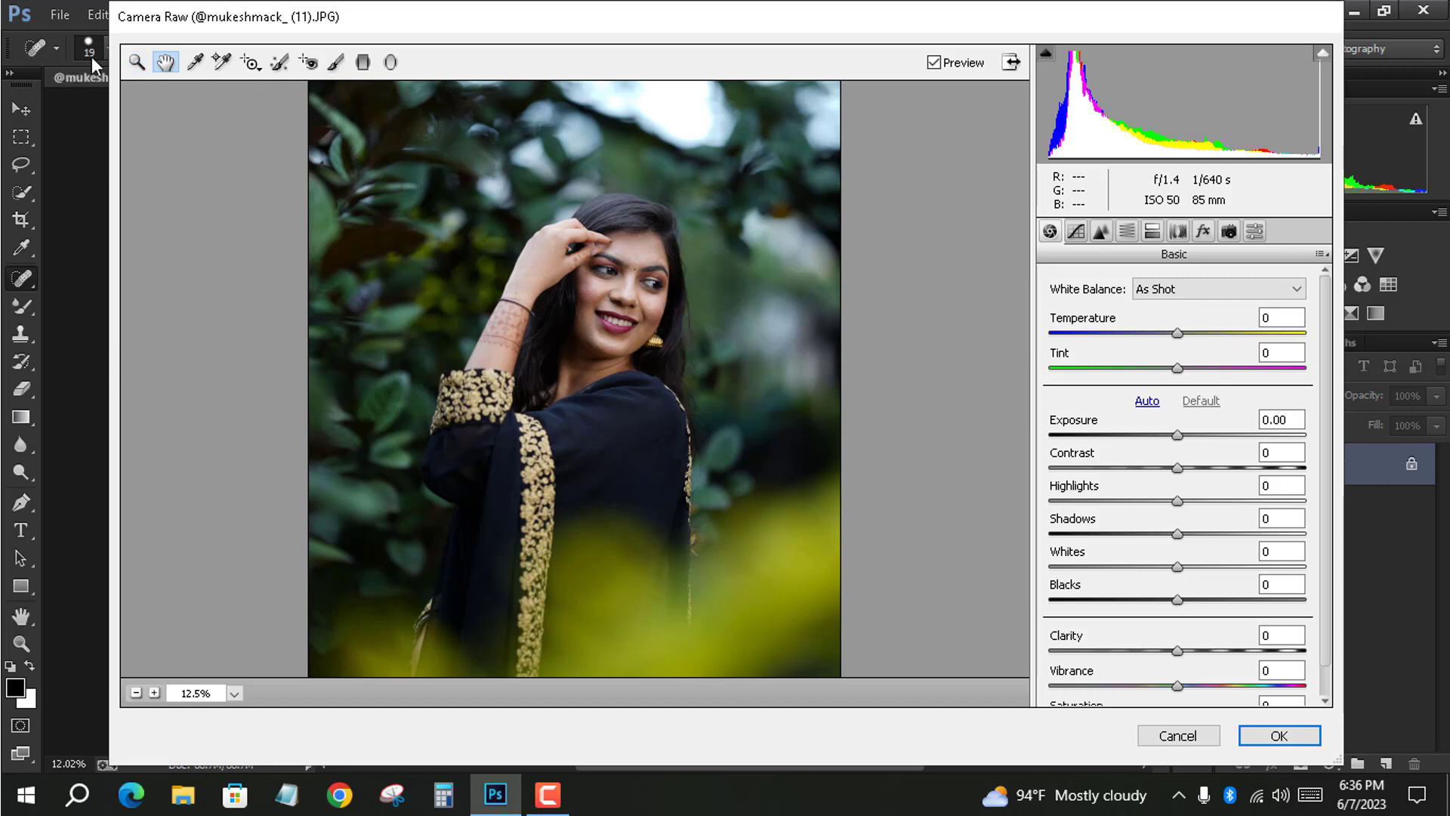
pyautogui.click(136, 62)
pyautogui.press('alt')
pyautogui.scroll(2, 528, 299)
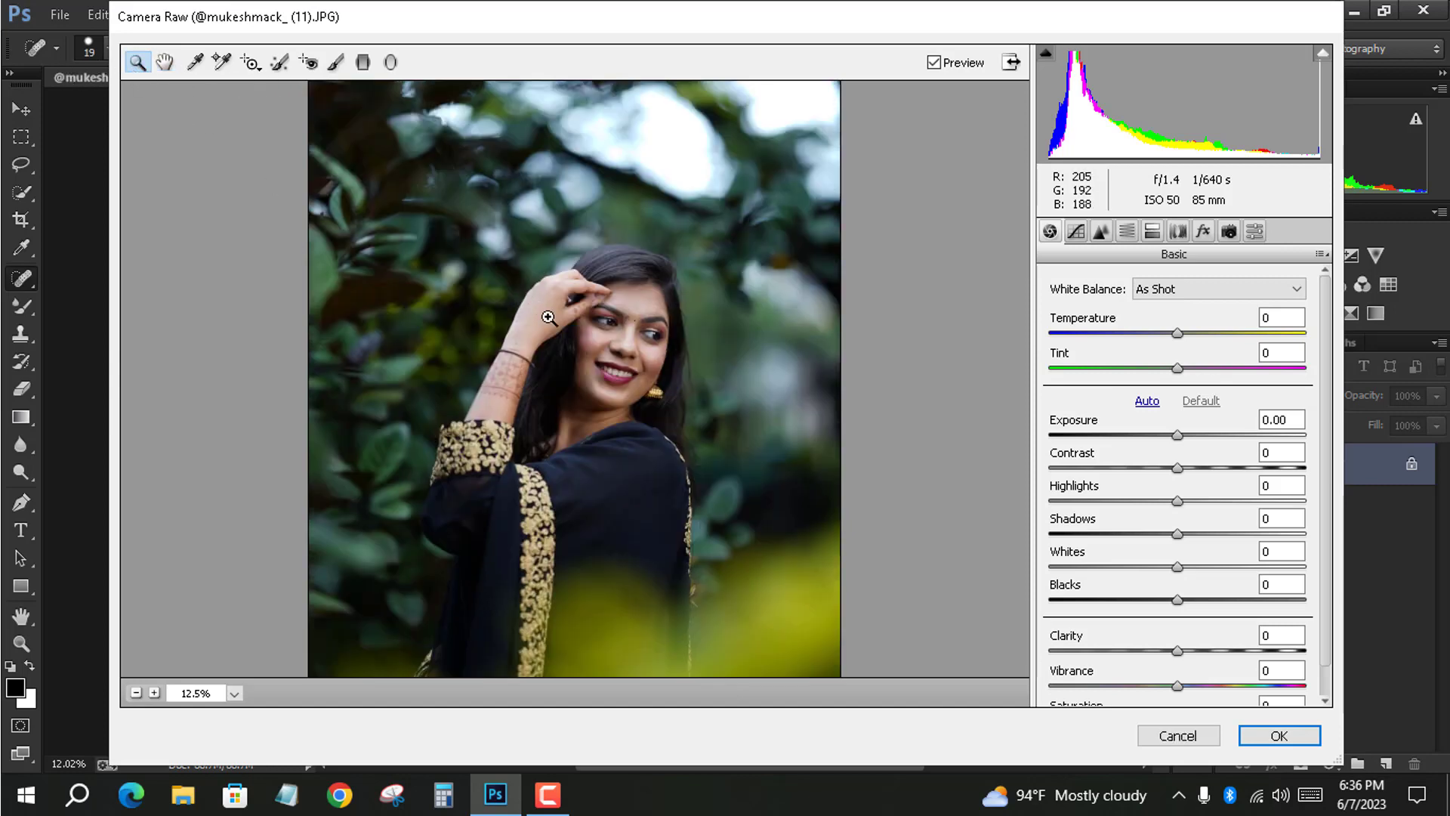
pyautogui.click(549, 317)
pyautogui.scroll(-3, 616, 383)
pyautogui.keyDown('alt'); pyautogui.click(623, 378); pyautogui.keyUp('alt')
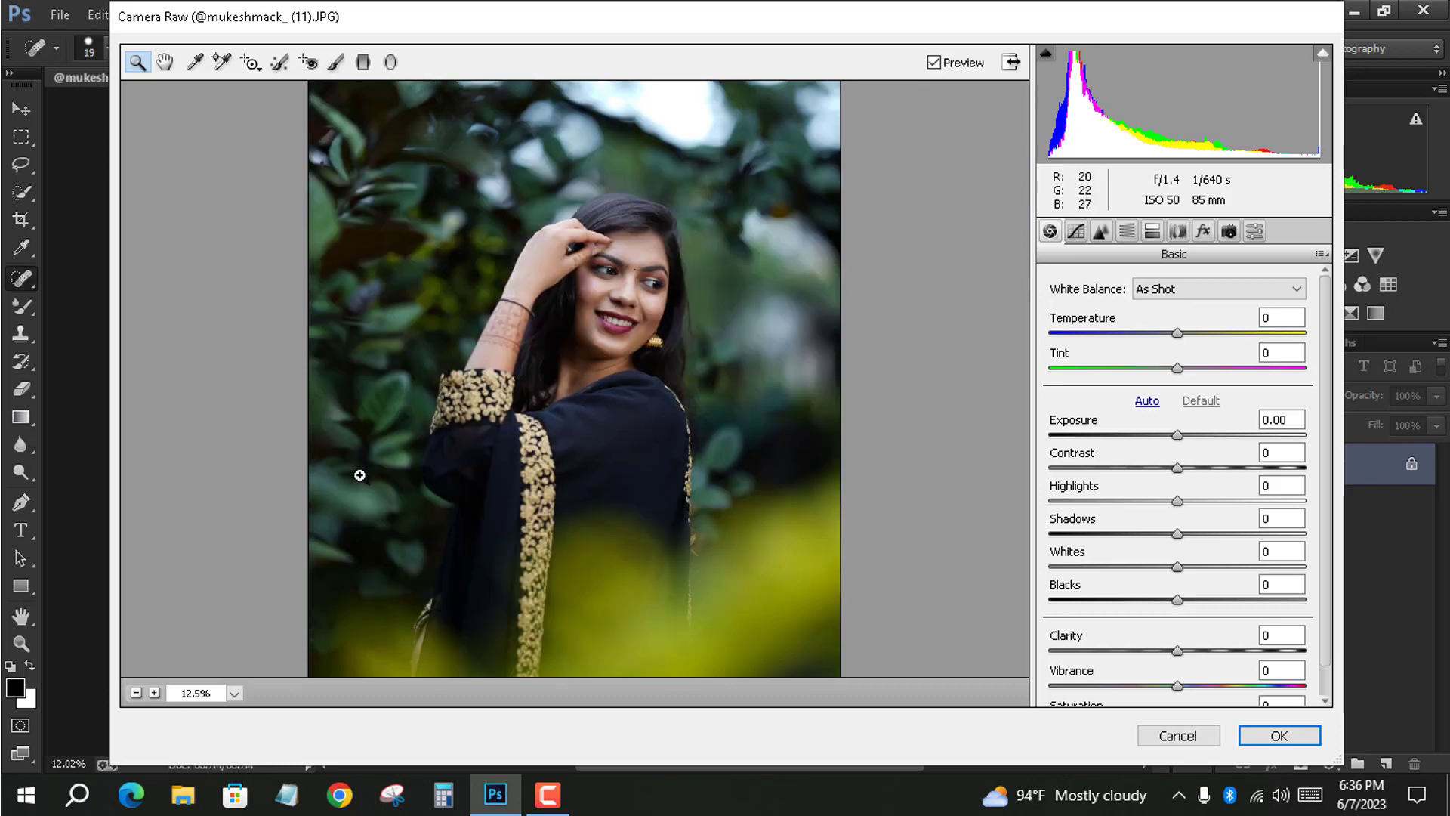
pyautogui.click(154, 693)
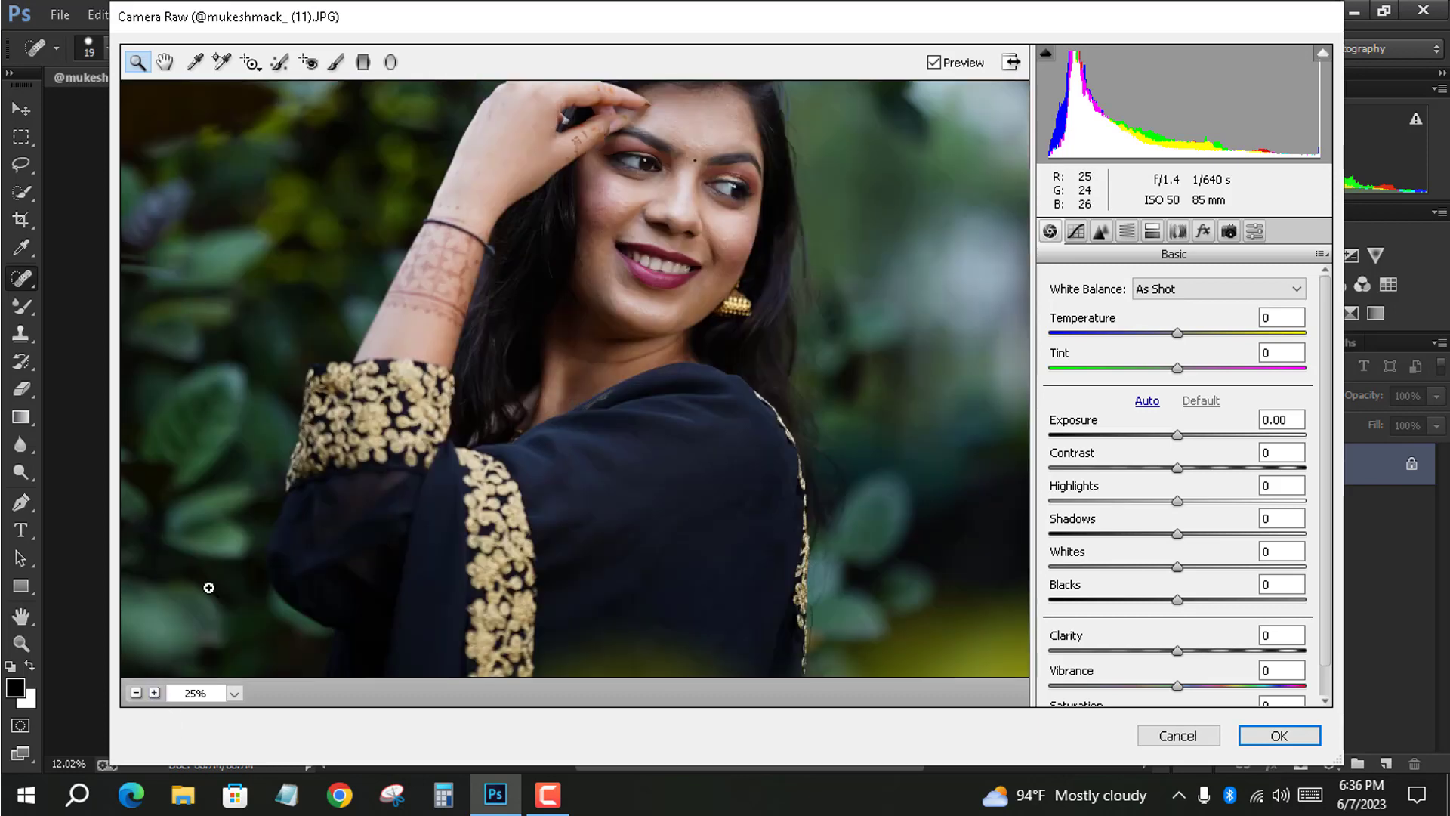
pyautogui.keyDown('alt'); pyautogui.click(563, 375); pyautogui.keyUp('alt')
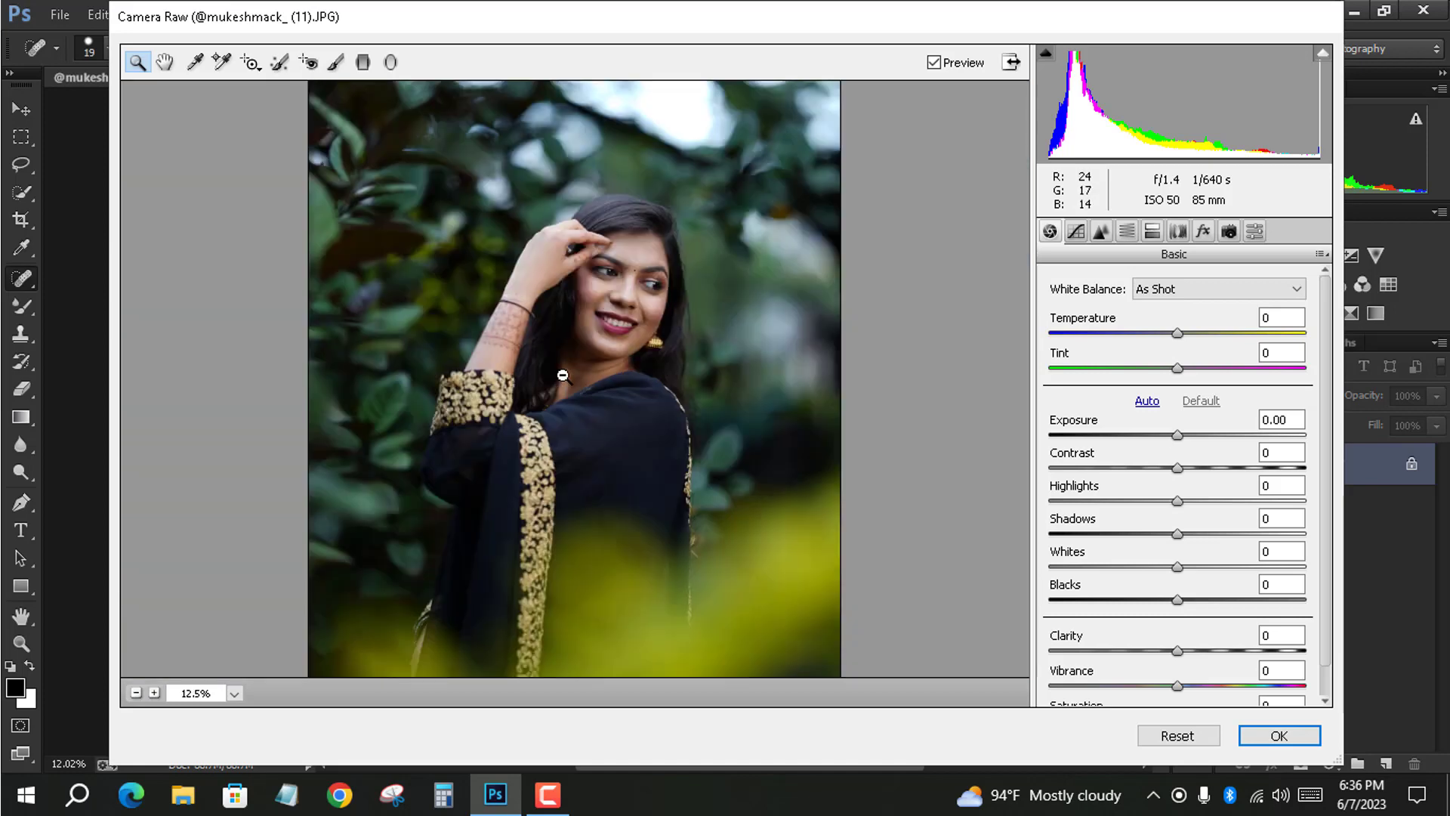
# Set Contrast to -5, Highlights -13, Shadows +20, Whites +10, Blacks -5, Clarity +7 and Vibrance +6, and lower Saturation slightly
pyautogui.moveTo(1178, 468); pyautogui.dragTo(1186, 593)
pyautogui.moveTo(1177, 599); pyautogui.dragTo(1182, 673)
pyautogui.scroll(-1, 1161, 597)
pyautogui.click(1178, 688)
pyautogui.scroll(1, 1178, 665)
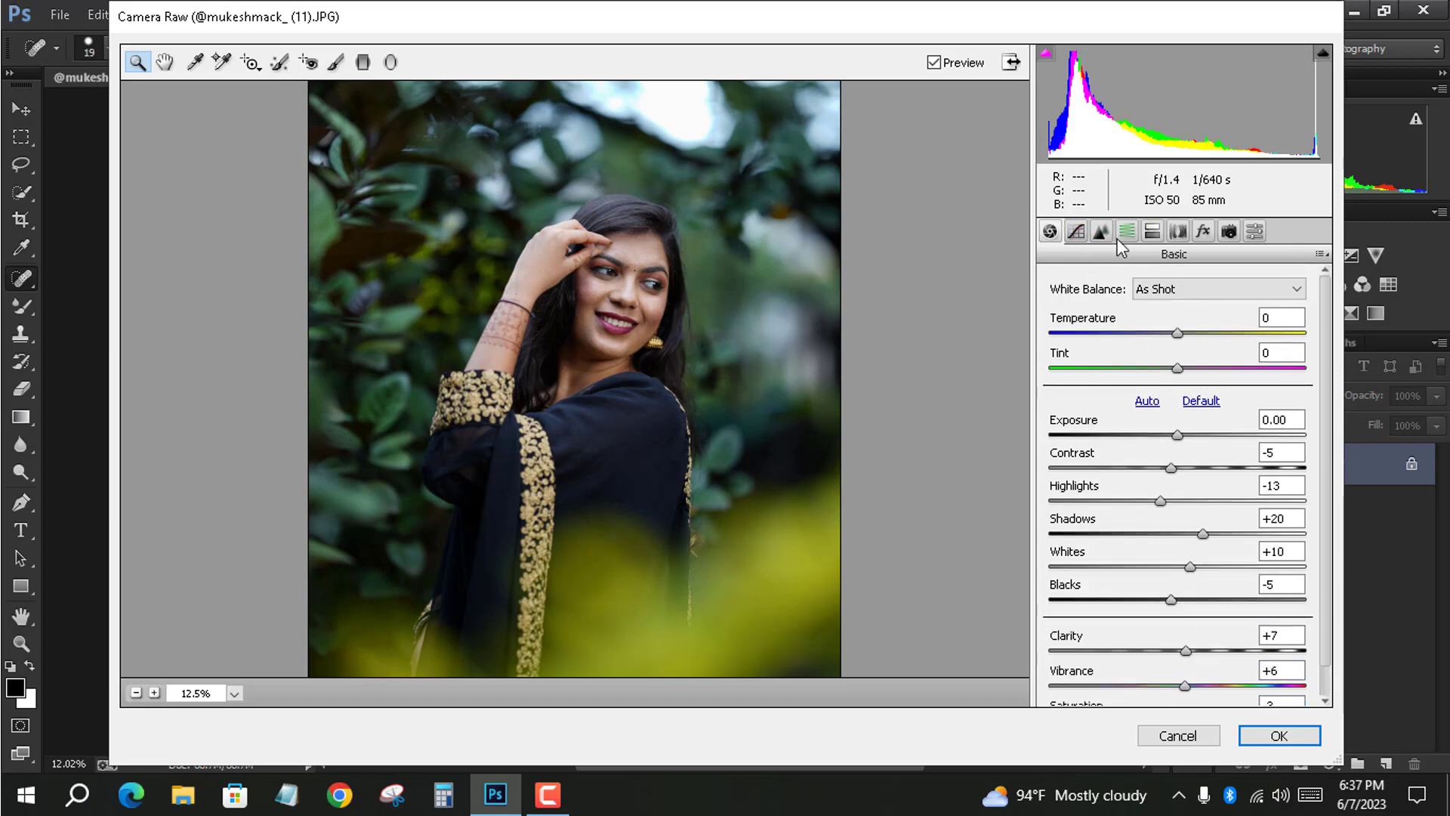
# Shift the HSL hues to Reds -9, Oranges -8, Yellows +100, Greens +44, Aquas +21, Blues -38 and Purples -19
pyautogui.click(1102, 231)
pyautogui.click(1127, 234)
pyautogui.moveTo(1184, 382); pyautogui.dragTo(1175, 430)
pyautogui.click(1185, 418)
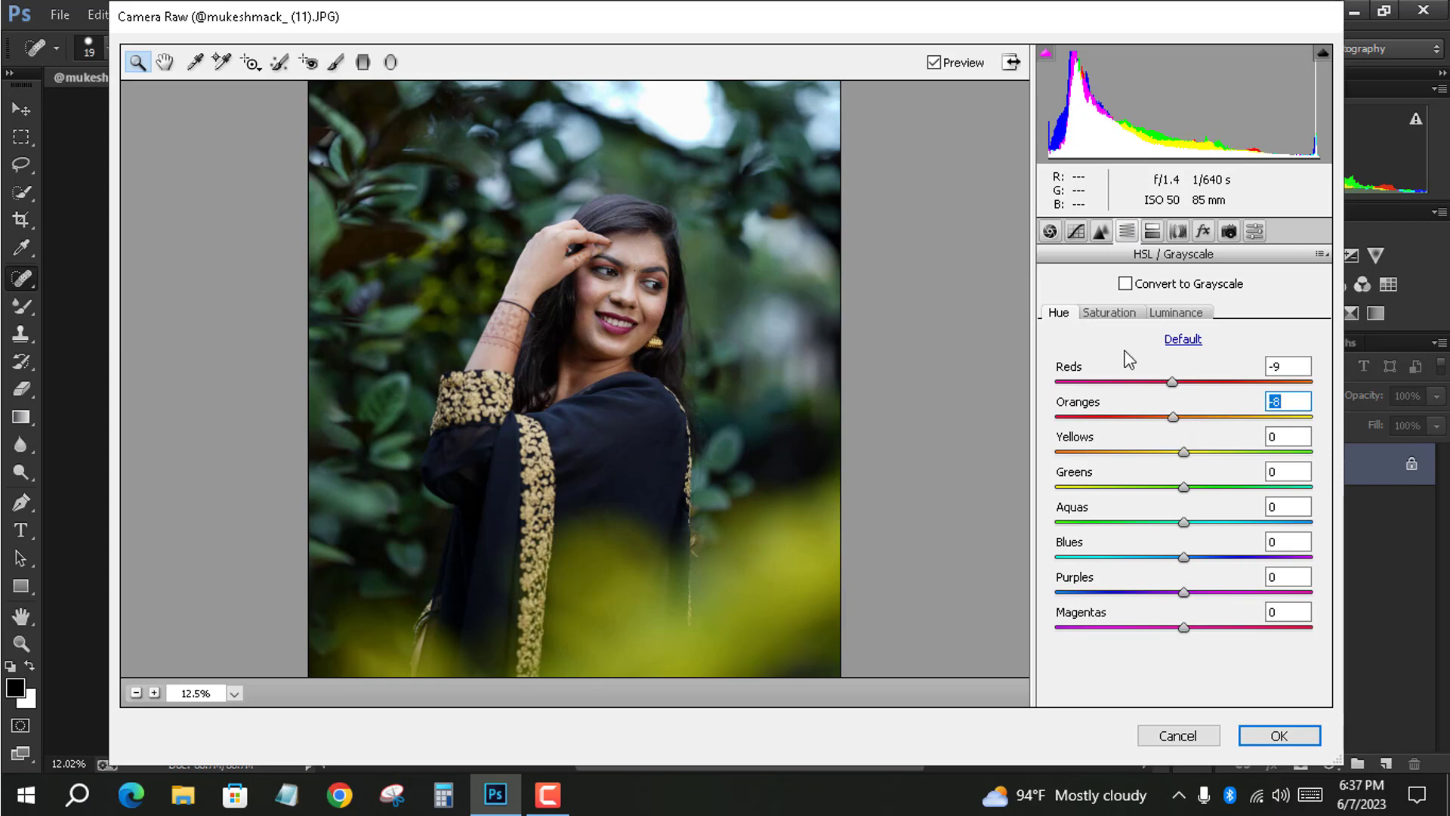
pyautogui.moveTo(1184, 487); pyautogui.dragTo(1160, 594)
pyautogui.click(1183, 451)
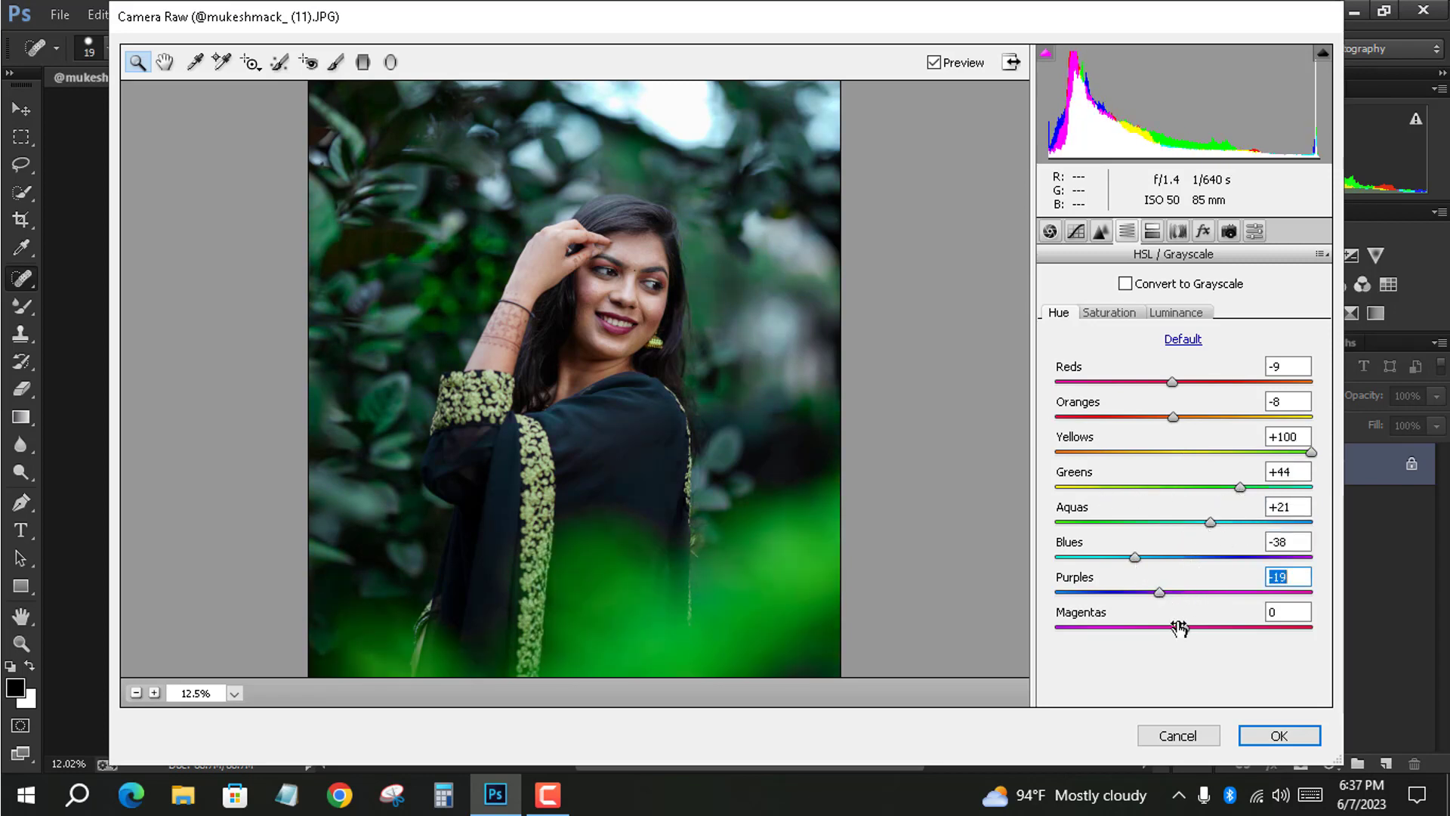
pyautogui.click(1180, 627)
# Set the HSL saturation to Greens +13, Aquas -24, Blues +21 and Purples +17, and the Oranges luminance to +10
pyautogui.click(1109, 312)
pyautogui.moveTo(1183, 487); pyautogui.dragTo(1205, 592)
pyautogui.press('Tab')
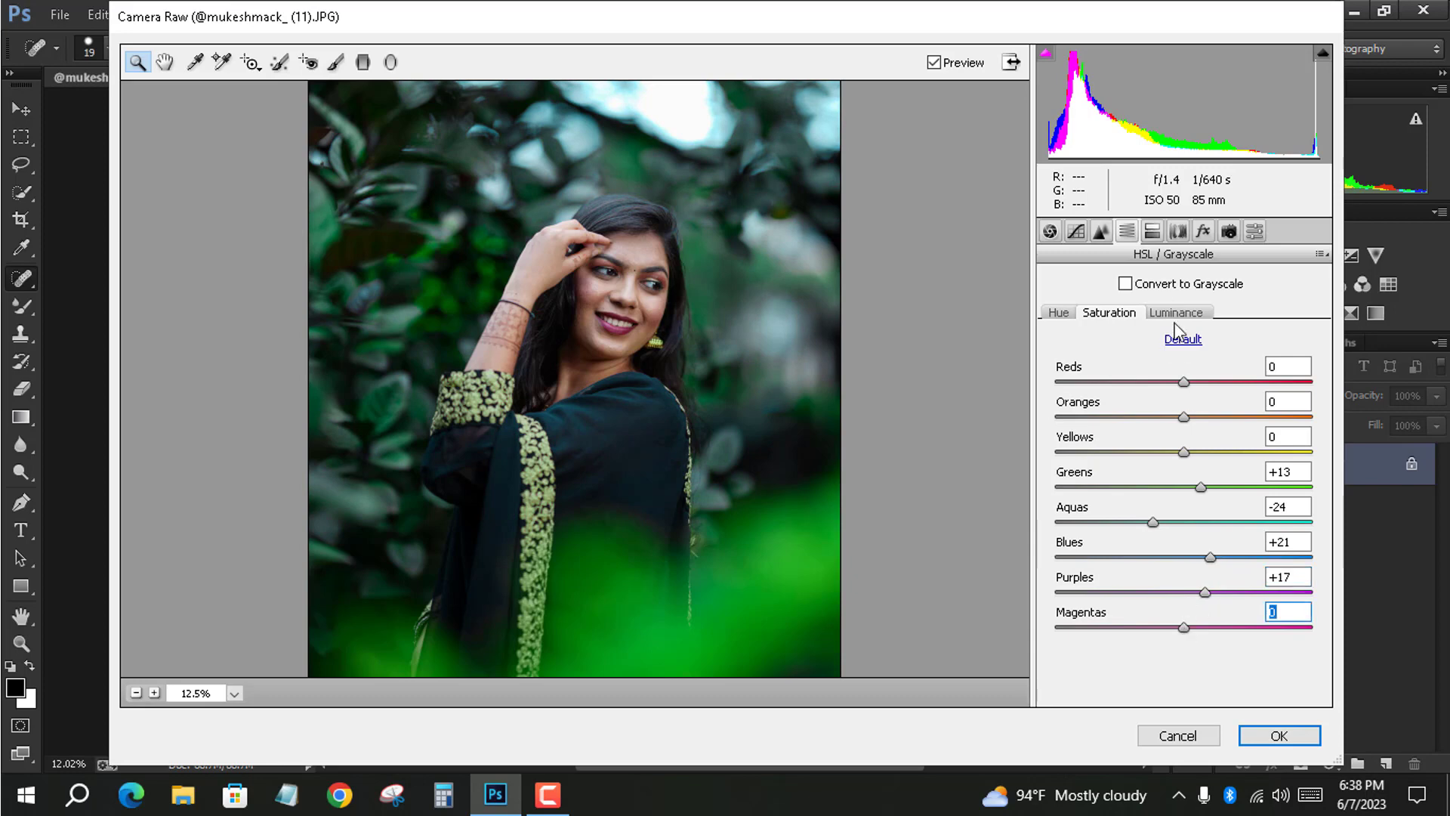
pyautogui.moveTo(1184, 417)
pyautogui.mouseDown()
pyautogui.moveTo(1174, 427)
pyautogui.moveTo(1197, 422)
pyautogui.mouseUp()
pyautogui.click(1176, 312)
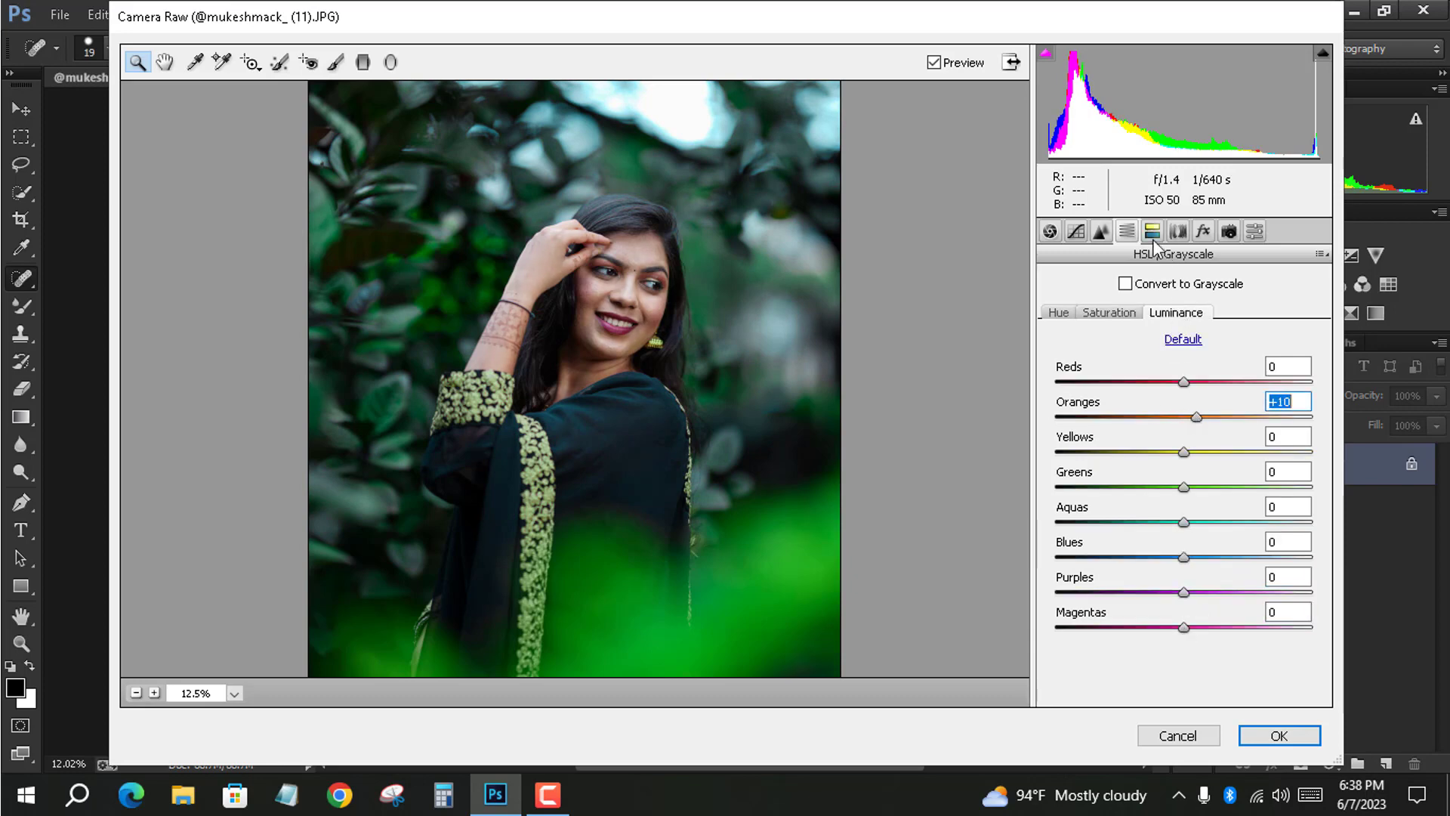
# Raise the Blue Primary saturation slightly in the camera calibration and apply the Camera Raw adjustments
pyautogui.click(1177, 230)
pyautogui.click(1229, 230)
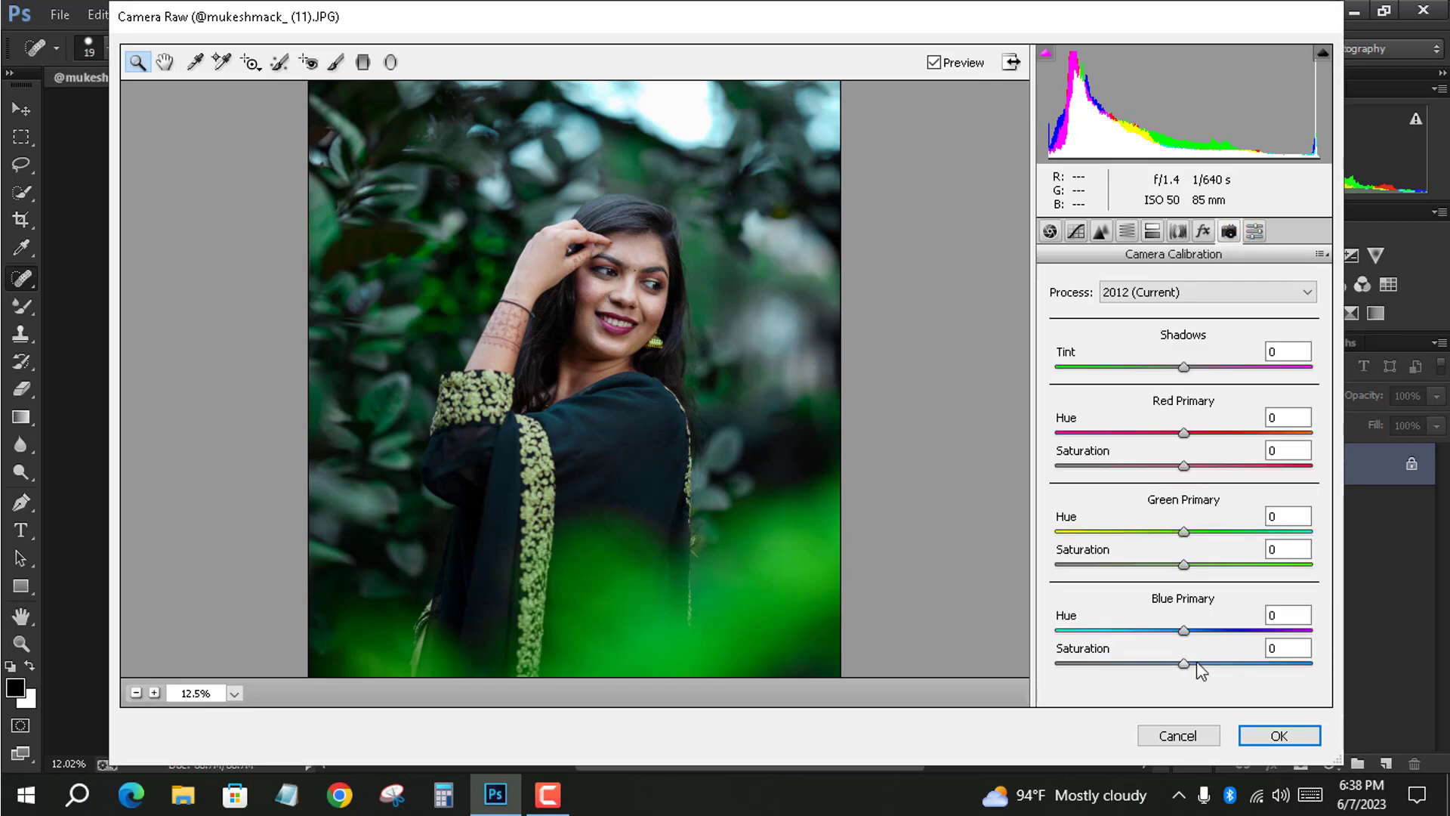
pyautogui.moveTo(1197, 663); pyautogui.dragTo(1193, 662)
pyautogui.click(1277, 735)
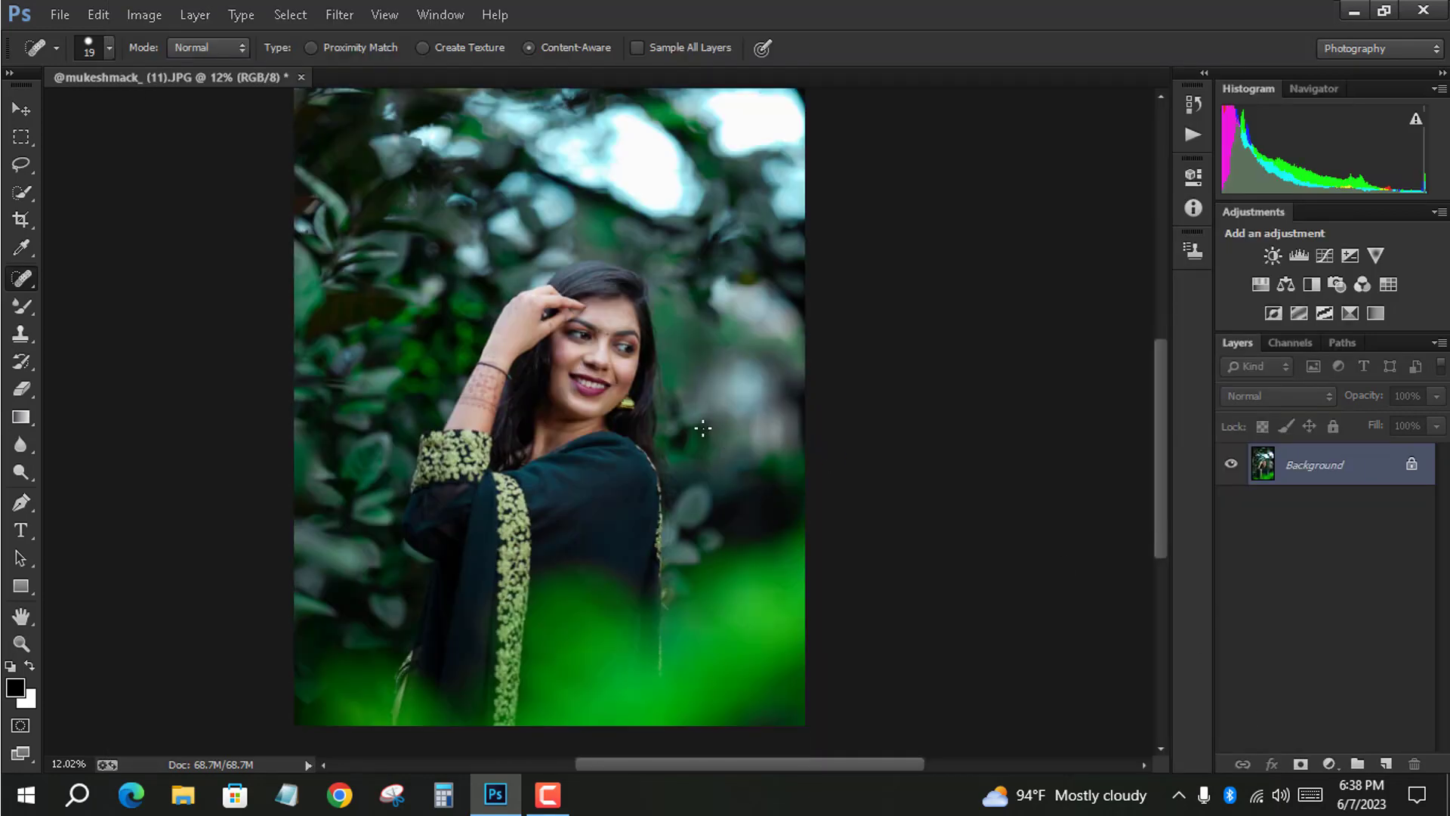
# Duplicate the color-graded Background layer twice to stack two copies above it
pyautogui.scroll(6, 703, 428)
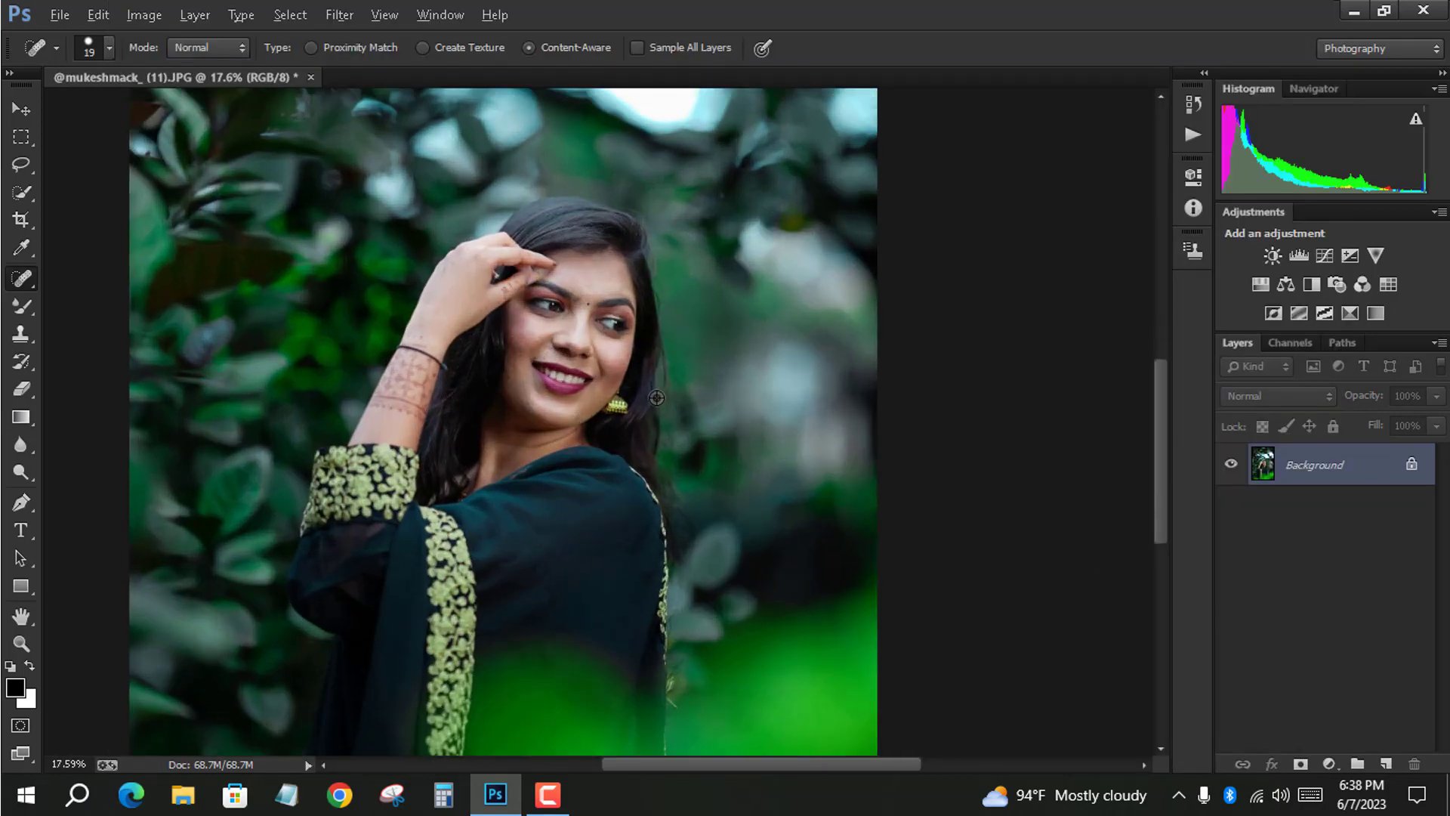
pyautogui.scroll(-5, 628, 333)
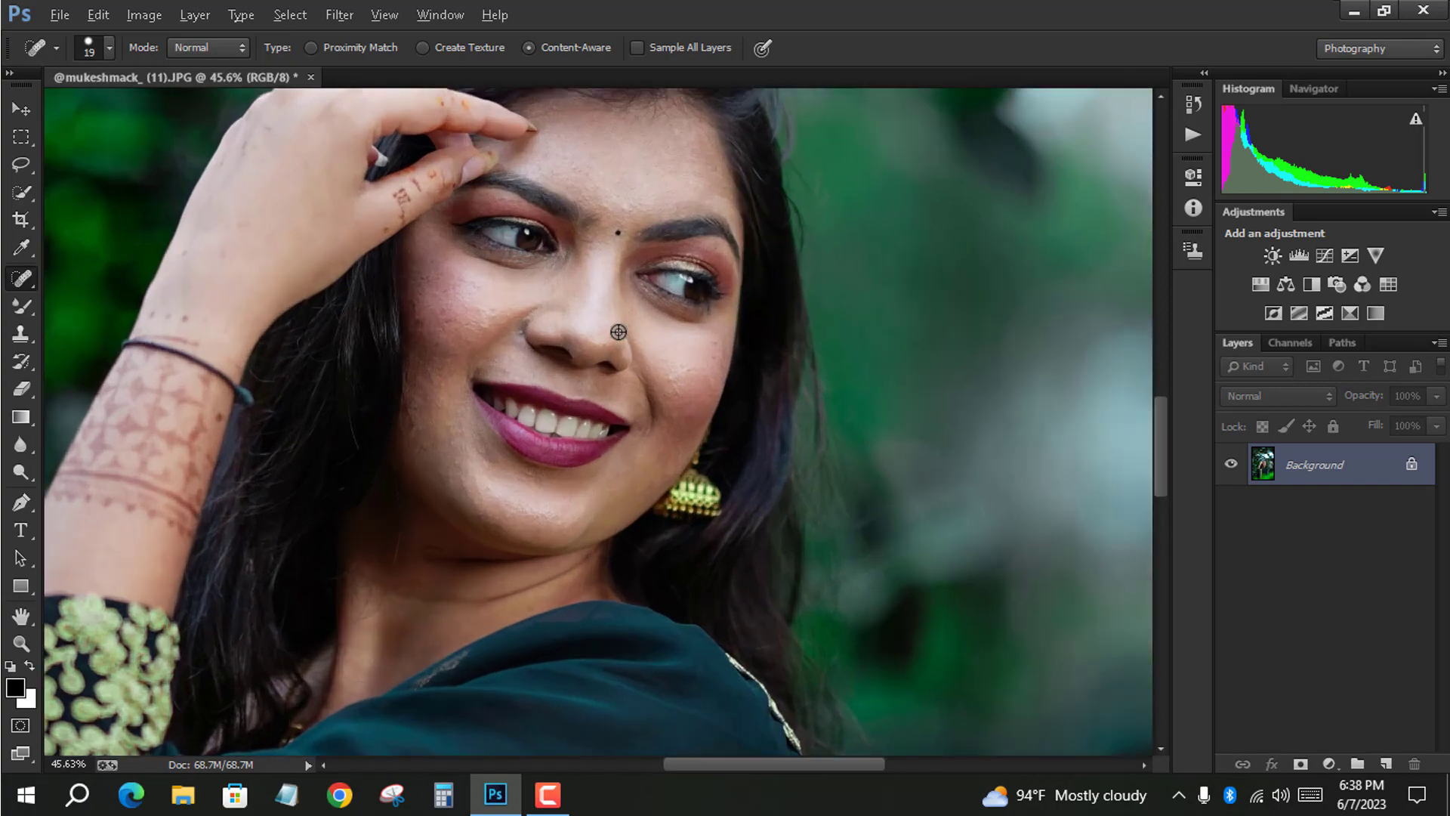
pyautogui.scroll(-2, 727, 416)
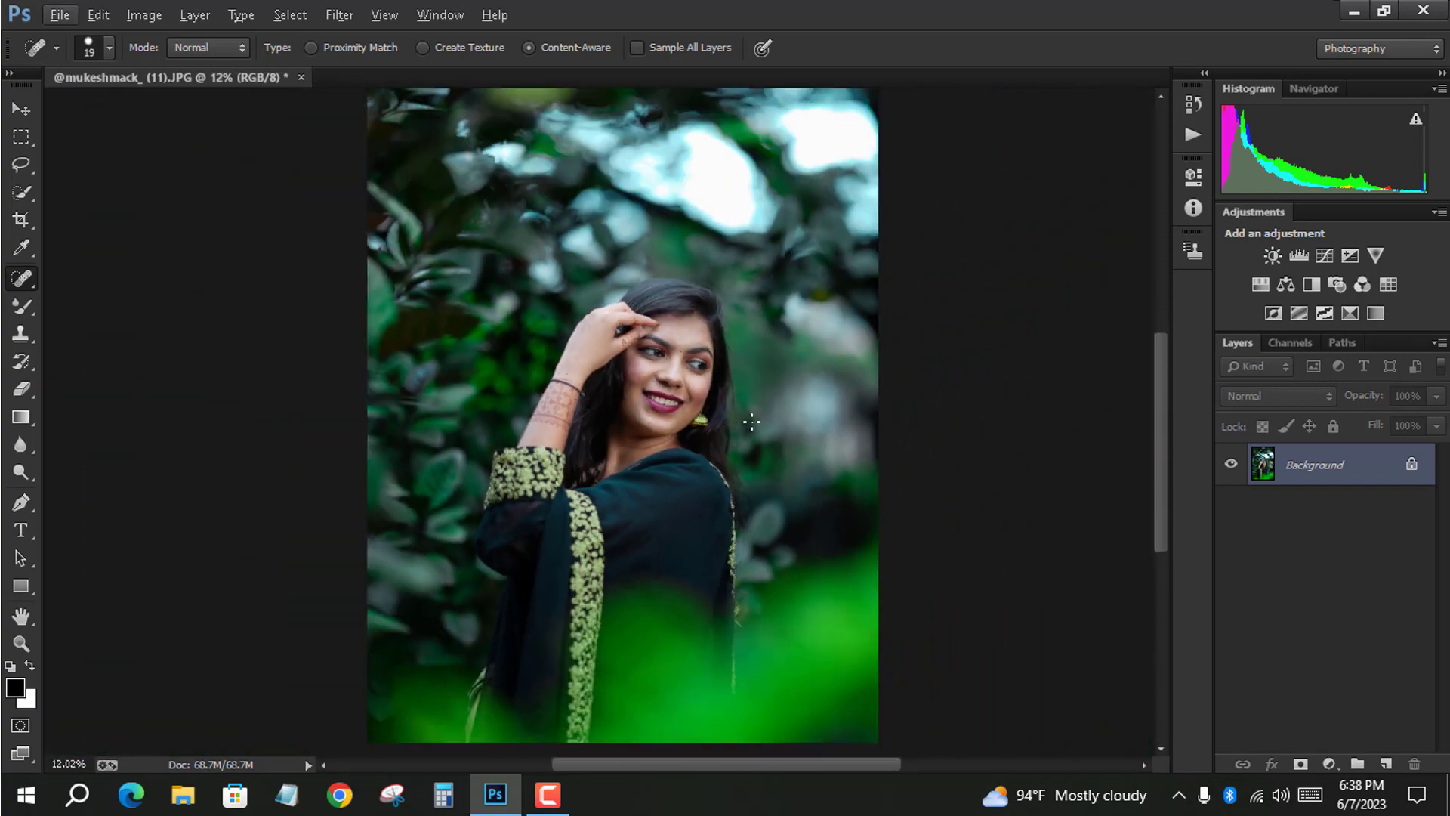
pyautogui.hotkey('ctrl', 'j')
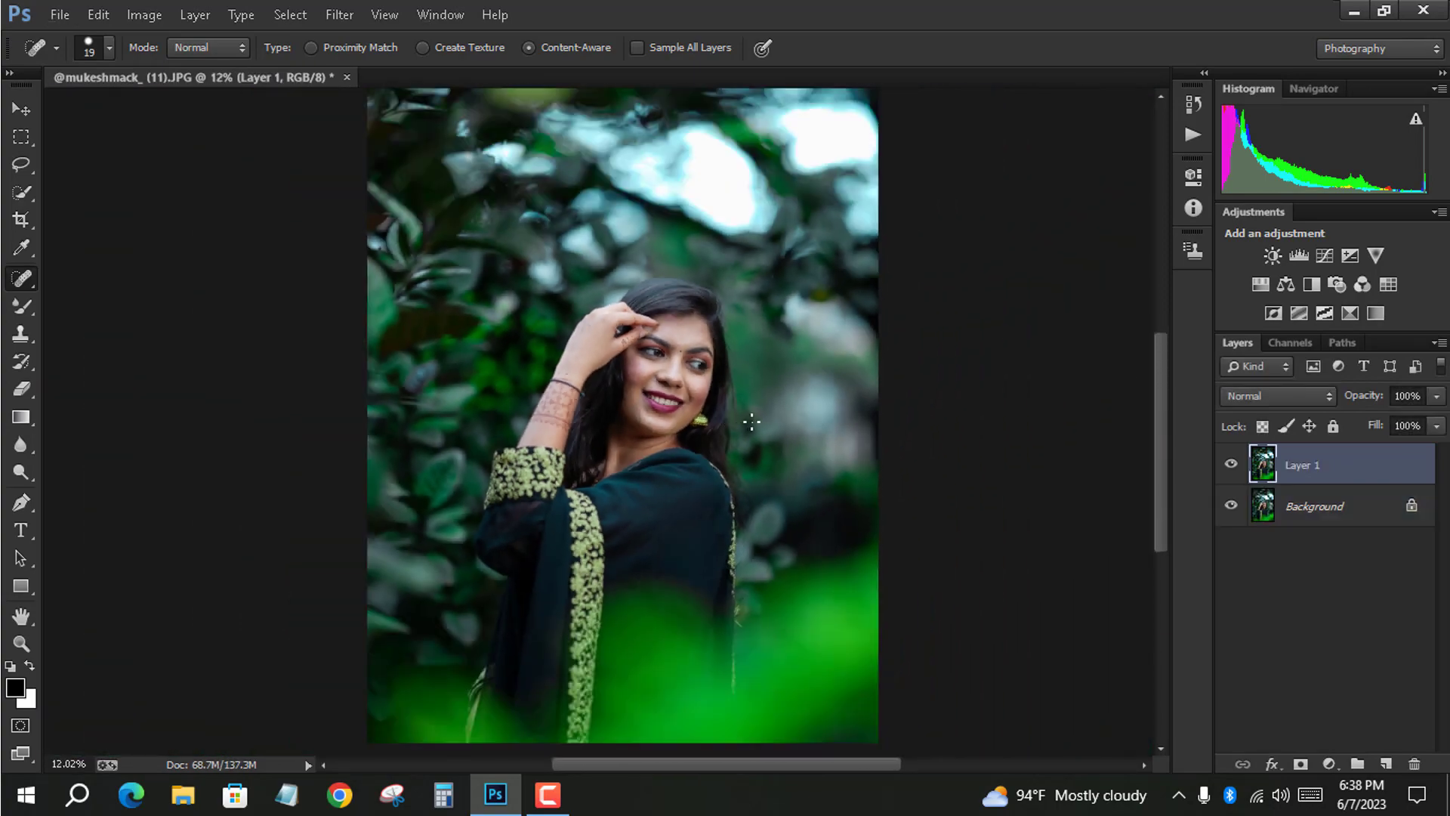
pyautogui.hotkey('ctrl', 'j')
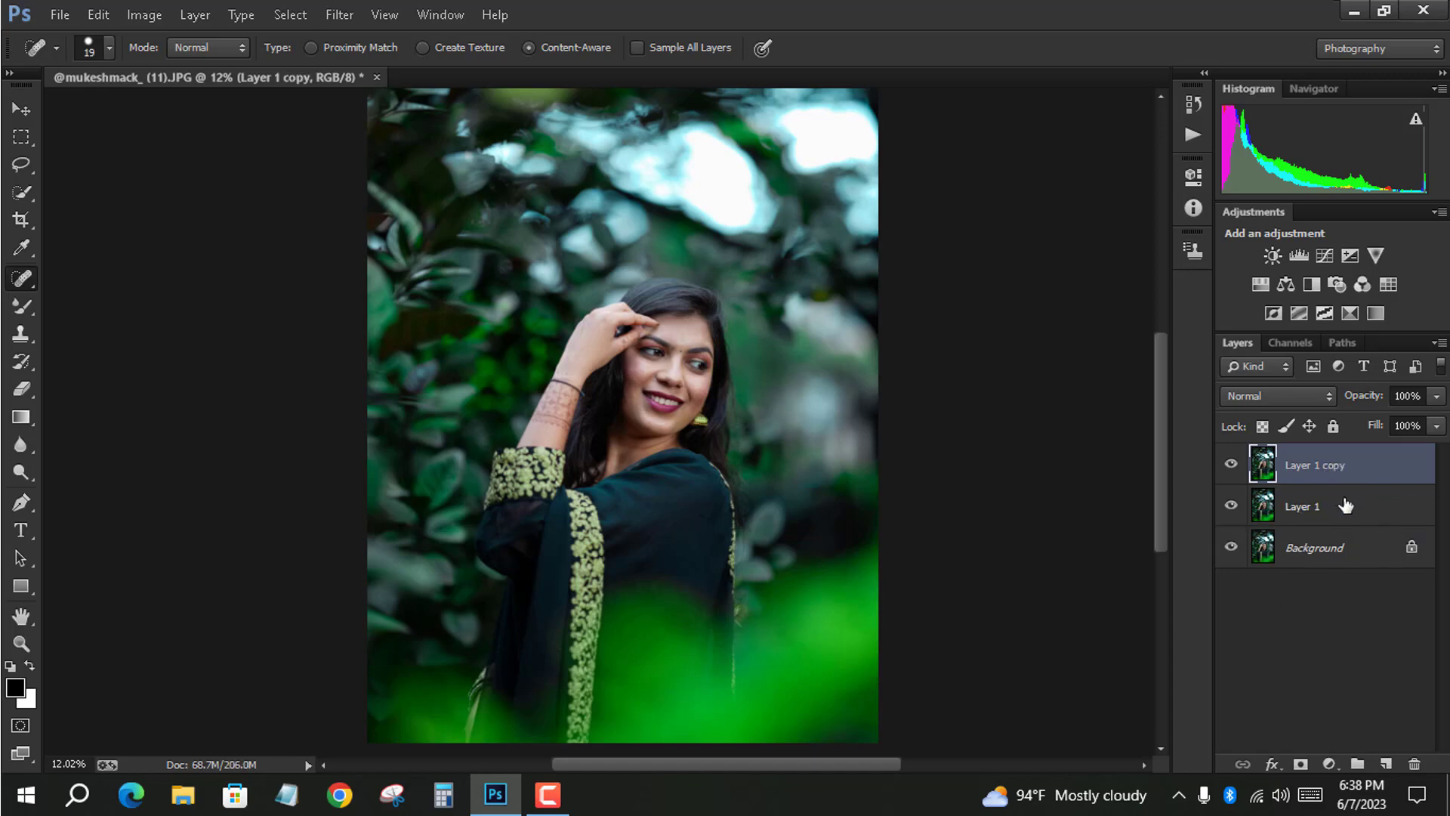
# Apply a Gaussian Blur with a radius of 2.5 pixels to Layer 1, the middle copy of the photo
pyautogui.click(1265, 515)
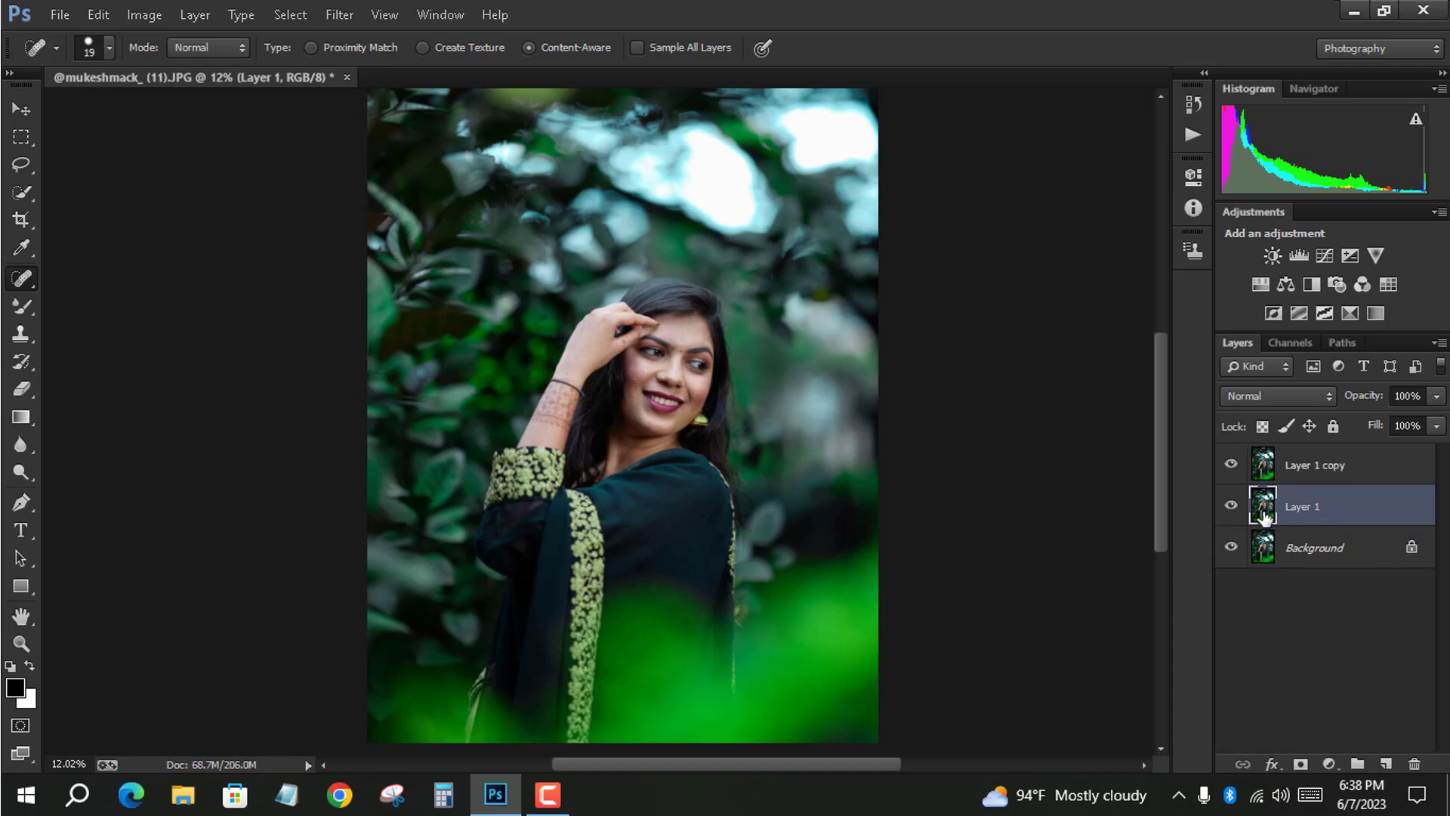
pyautogui.click(337, 16)
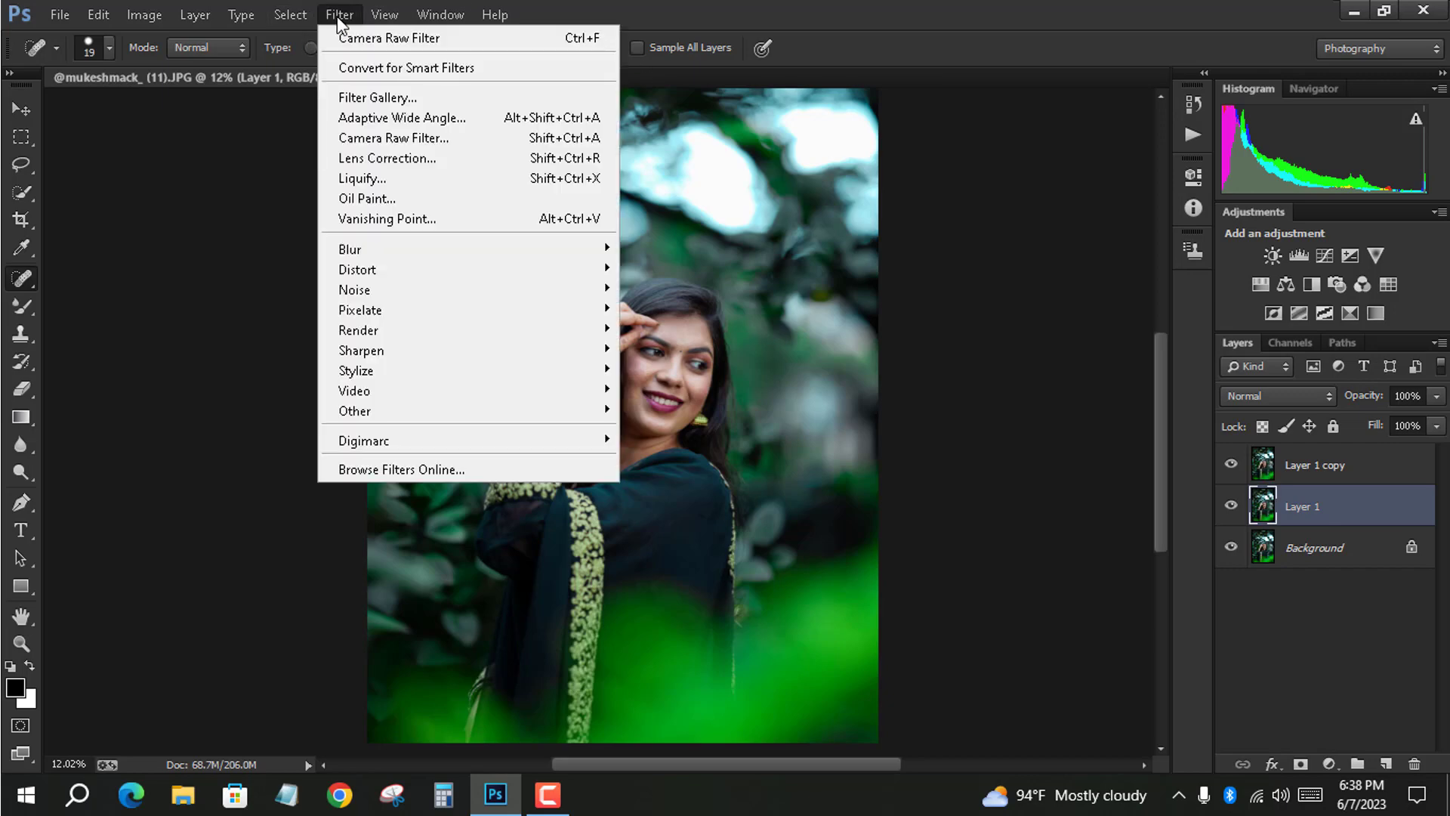
pyautogui.moveTo(351, 251)
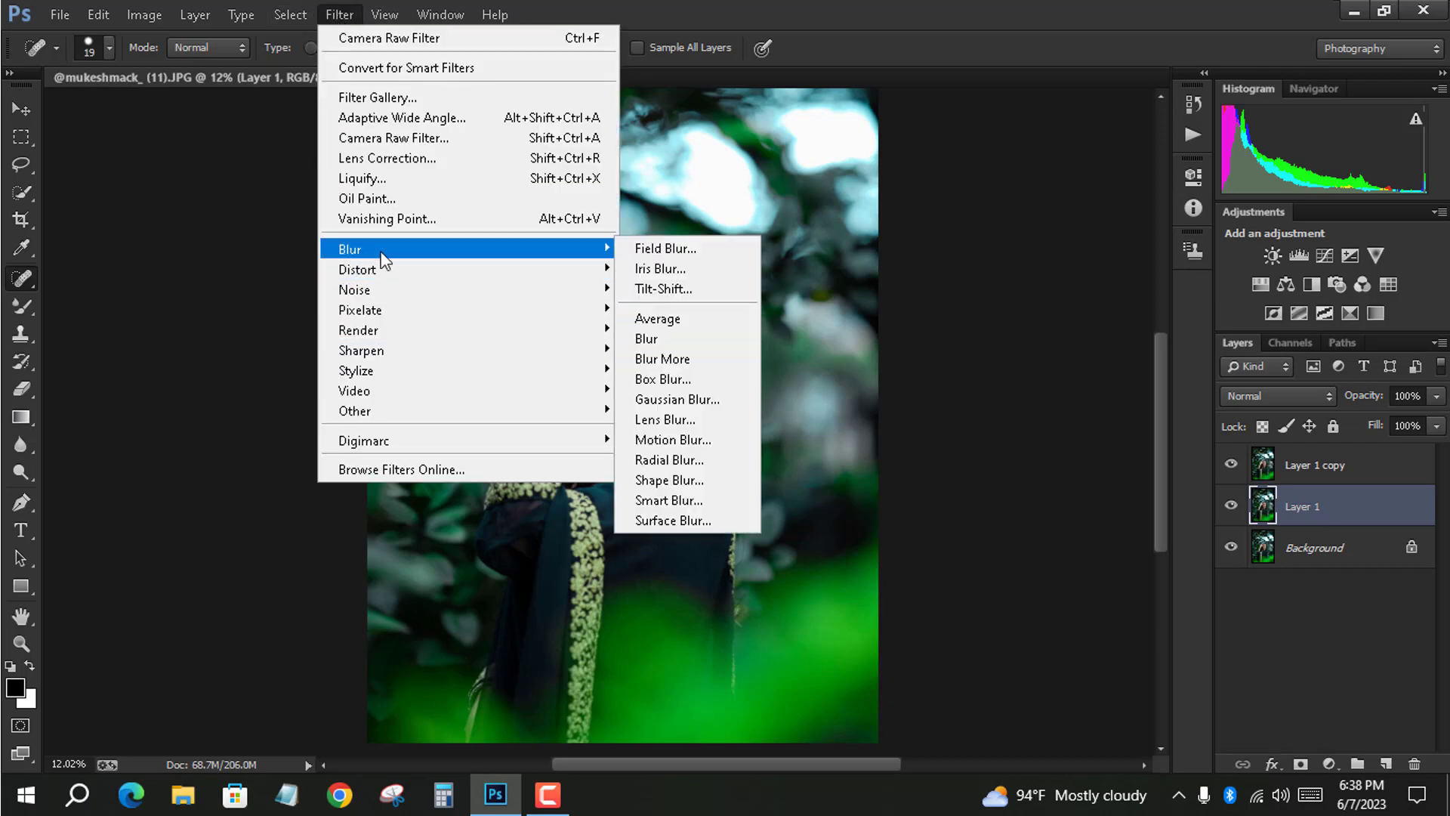
pyautogui.click(727, 394)
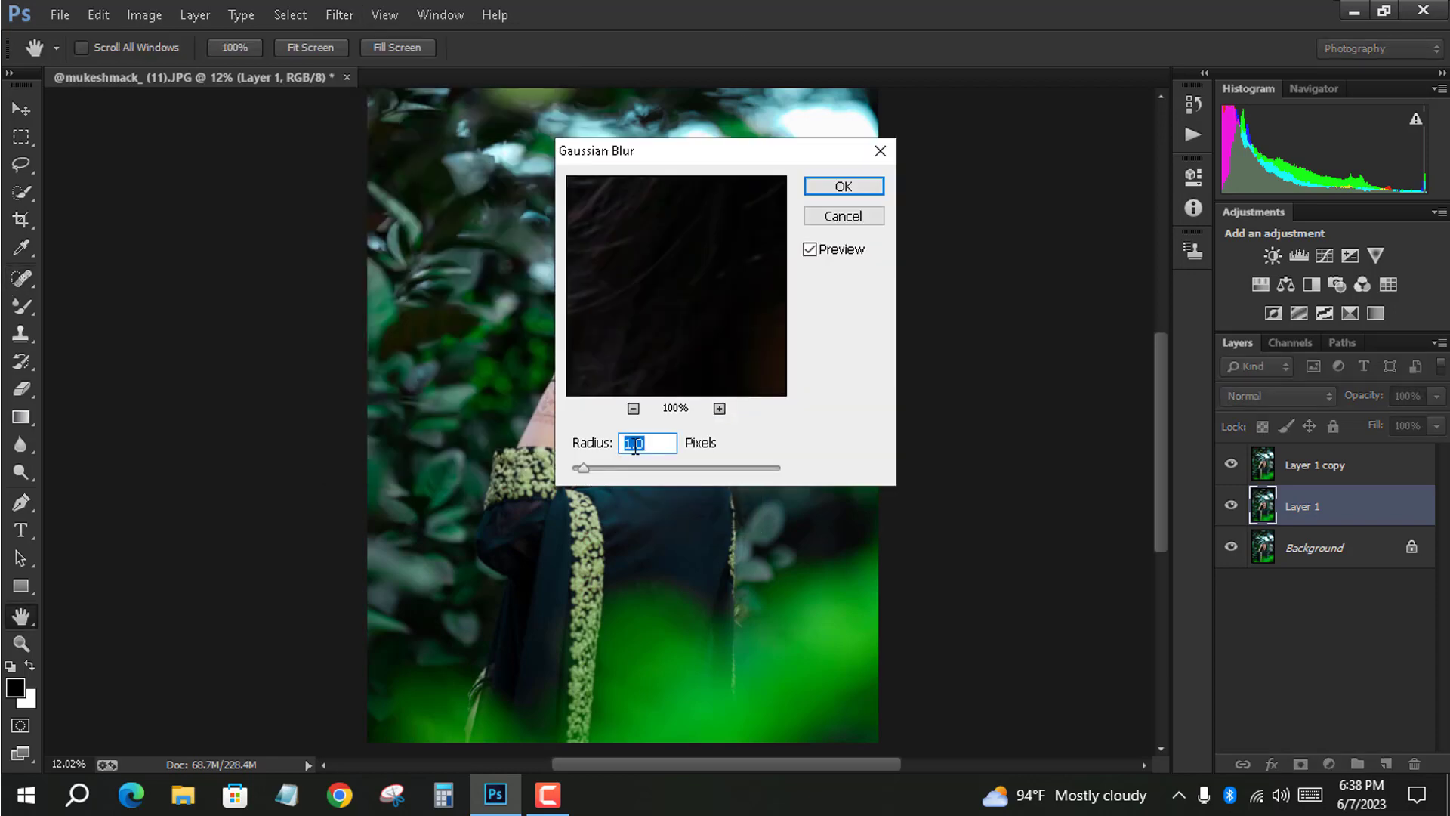
pyautogui.write('2.5')
pyautogui.click(843, 187)
pyautogui.press('j')
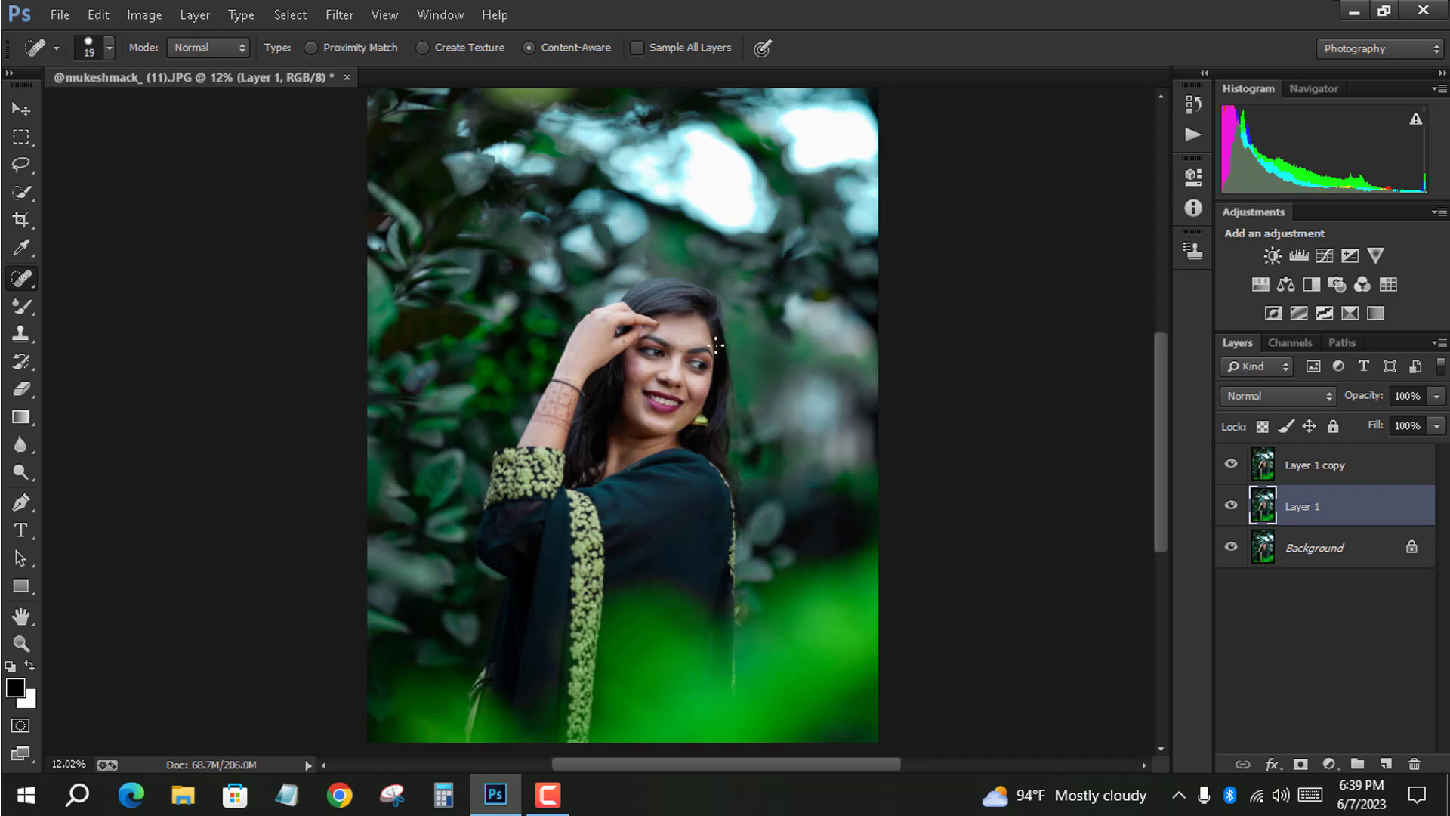
# Apply a High Pass filter with a radius of about 1.5 pixels to the Layer 1 copy
pyautogui.scroll(1, 714, 351)
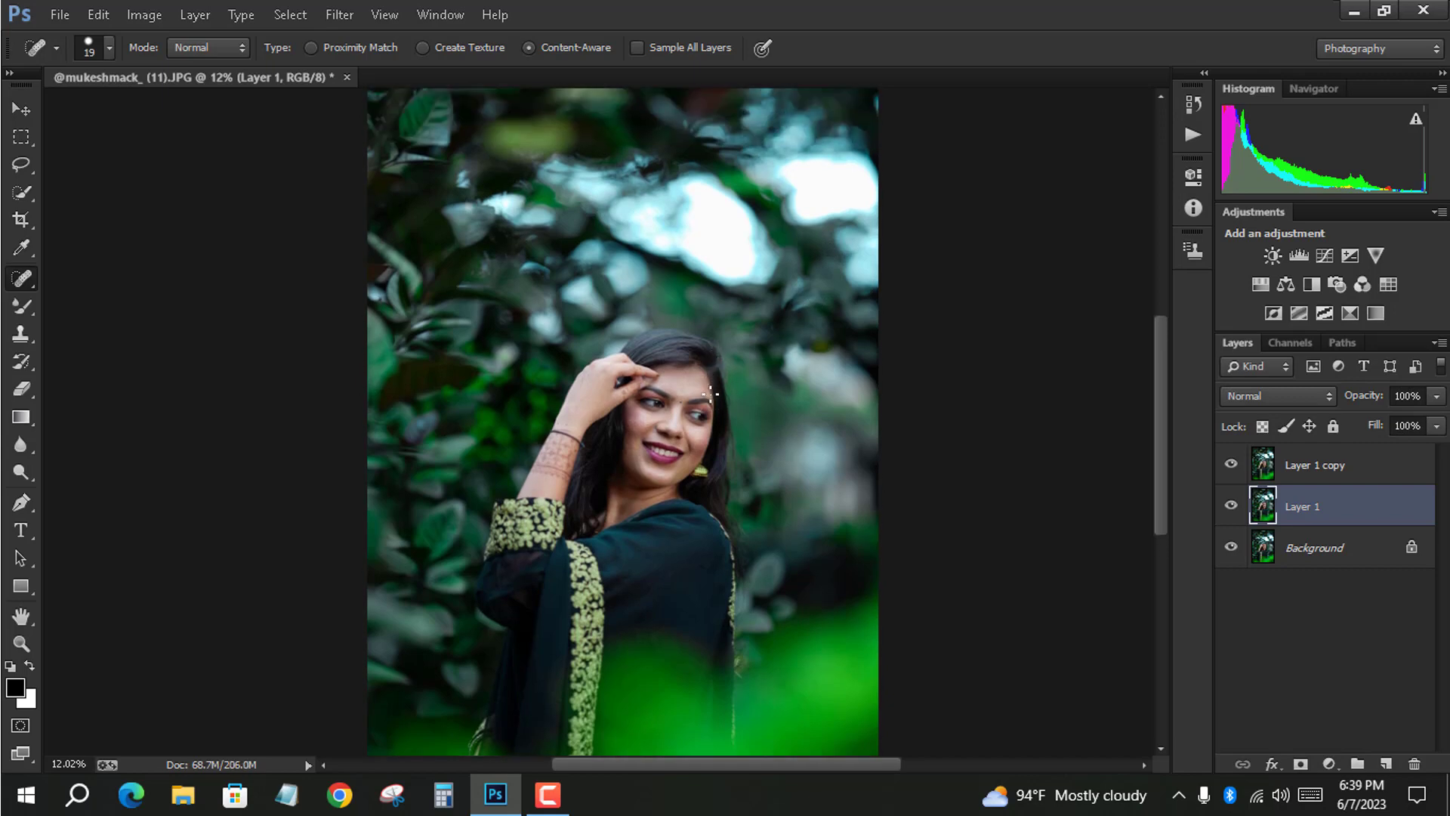
pyautogui.scroll(4, 710, 393)
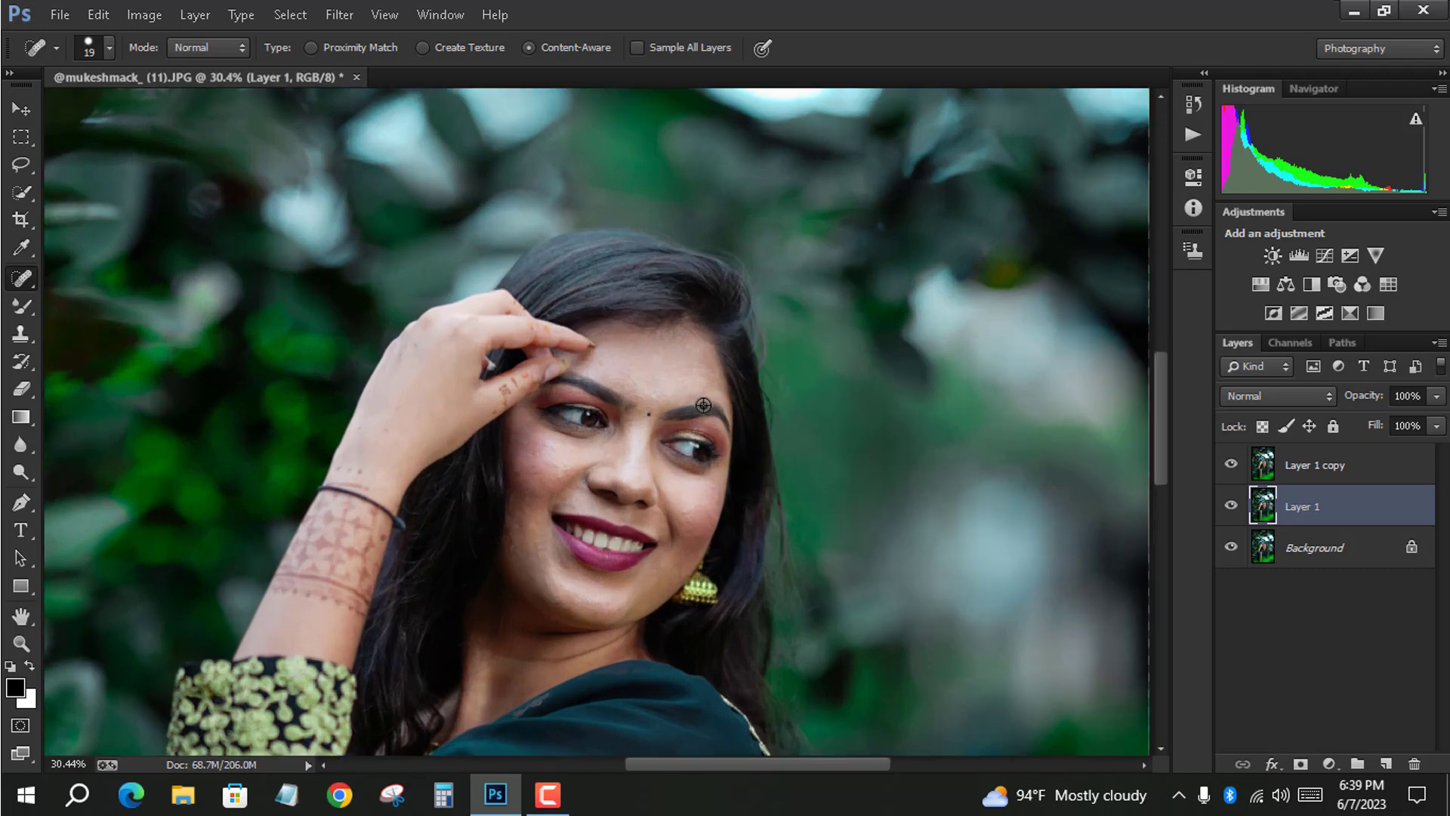
pyautogui.moveTo(702, 405)
pyautogui.mouseDown()
pyautogui.moveTo(687, 261)
pyautogui.moveTo(689, 280)
pyautogui.mouseUp()
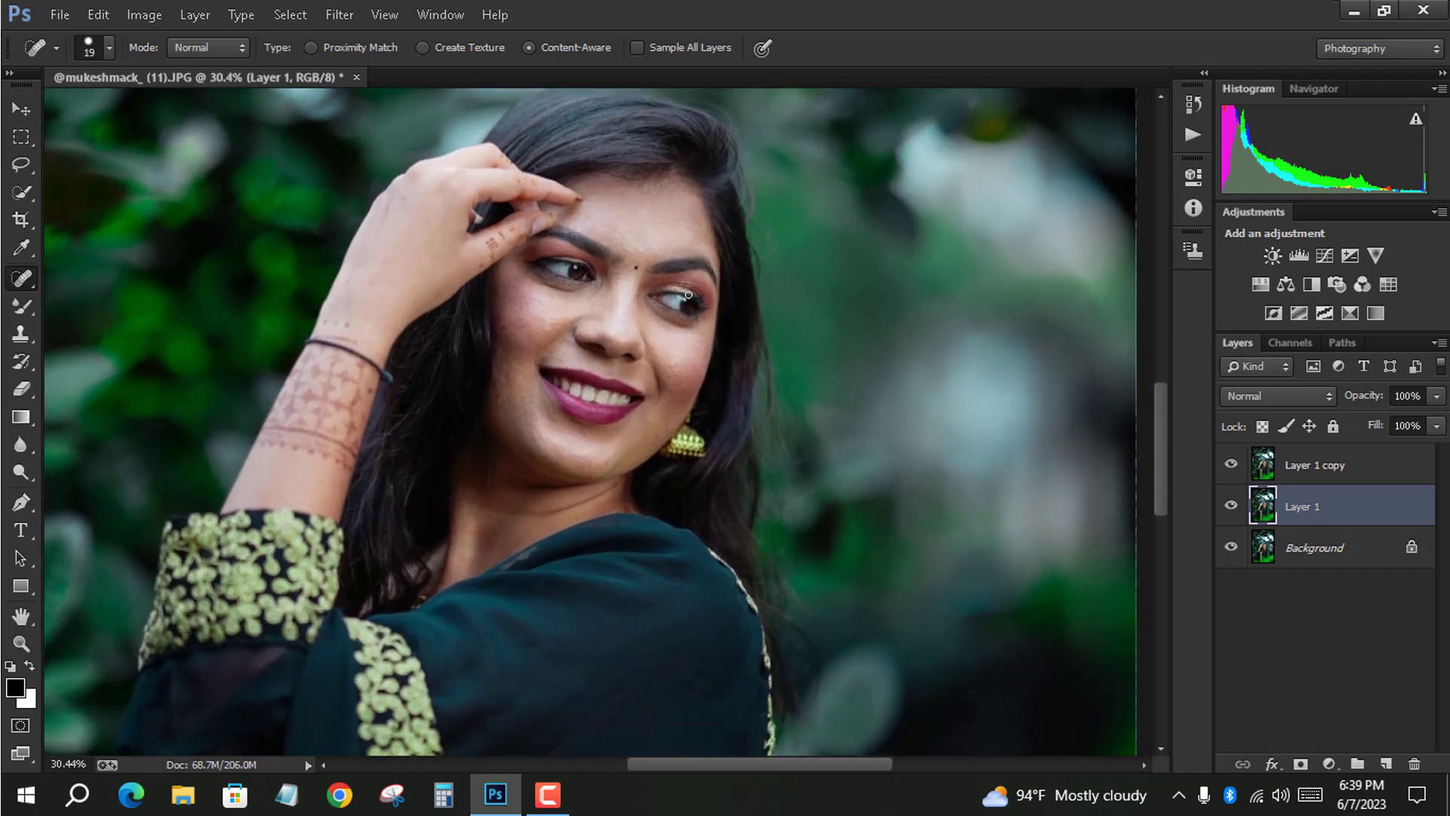
pyautogui.scroll(-1, 689, 323)
pyautogui.click(1265, 476)
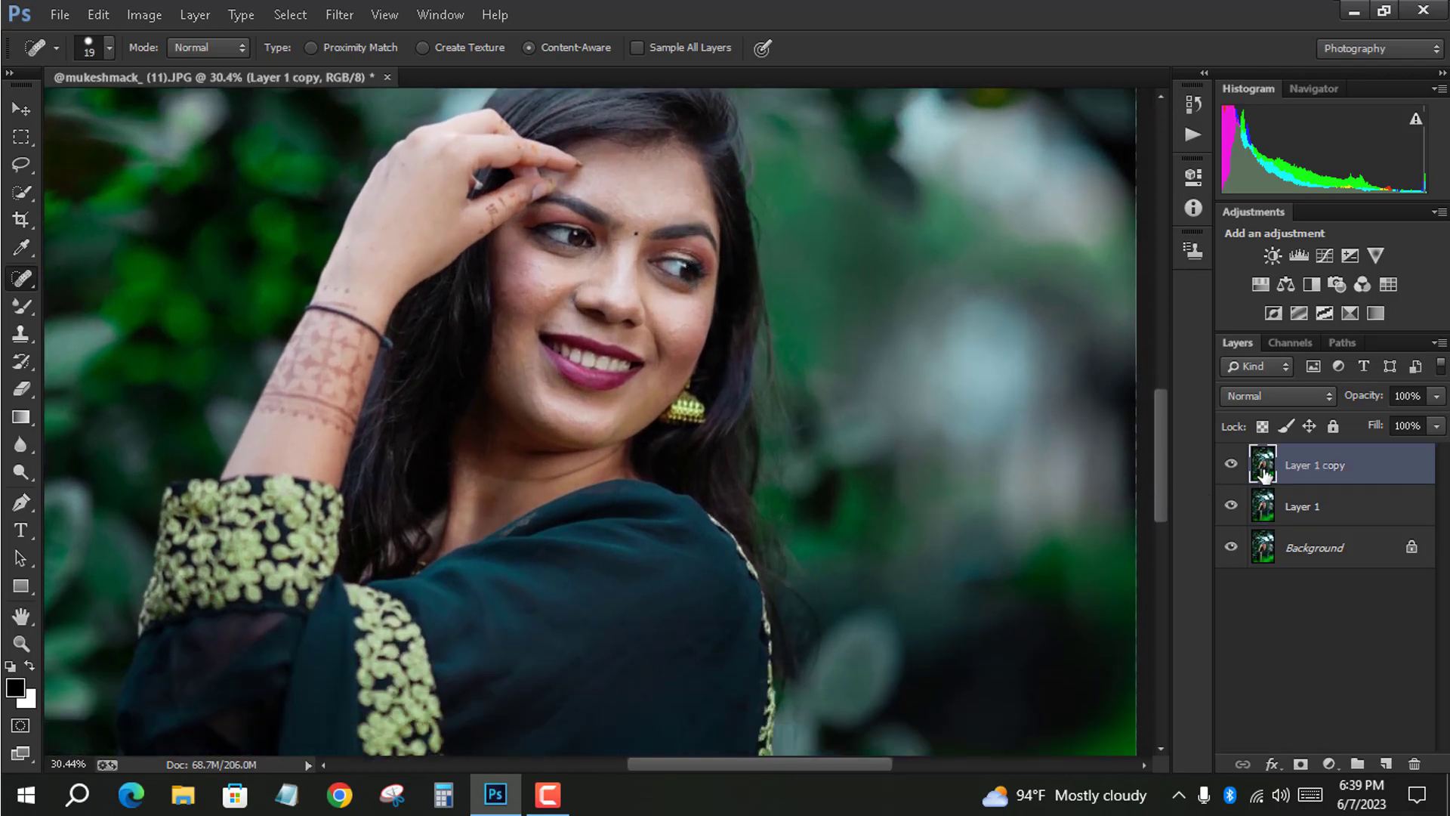
pyautogui.click(332, 17)
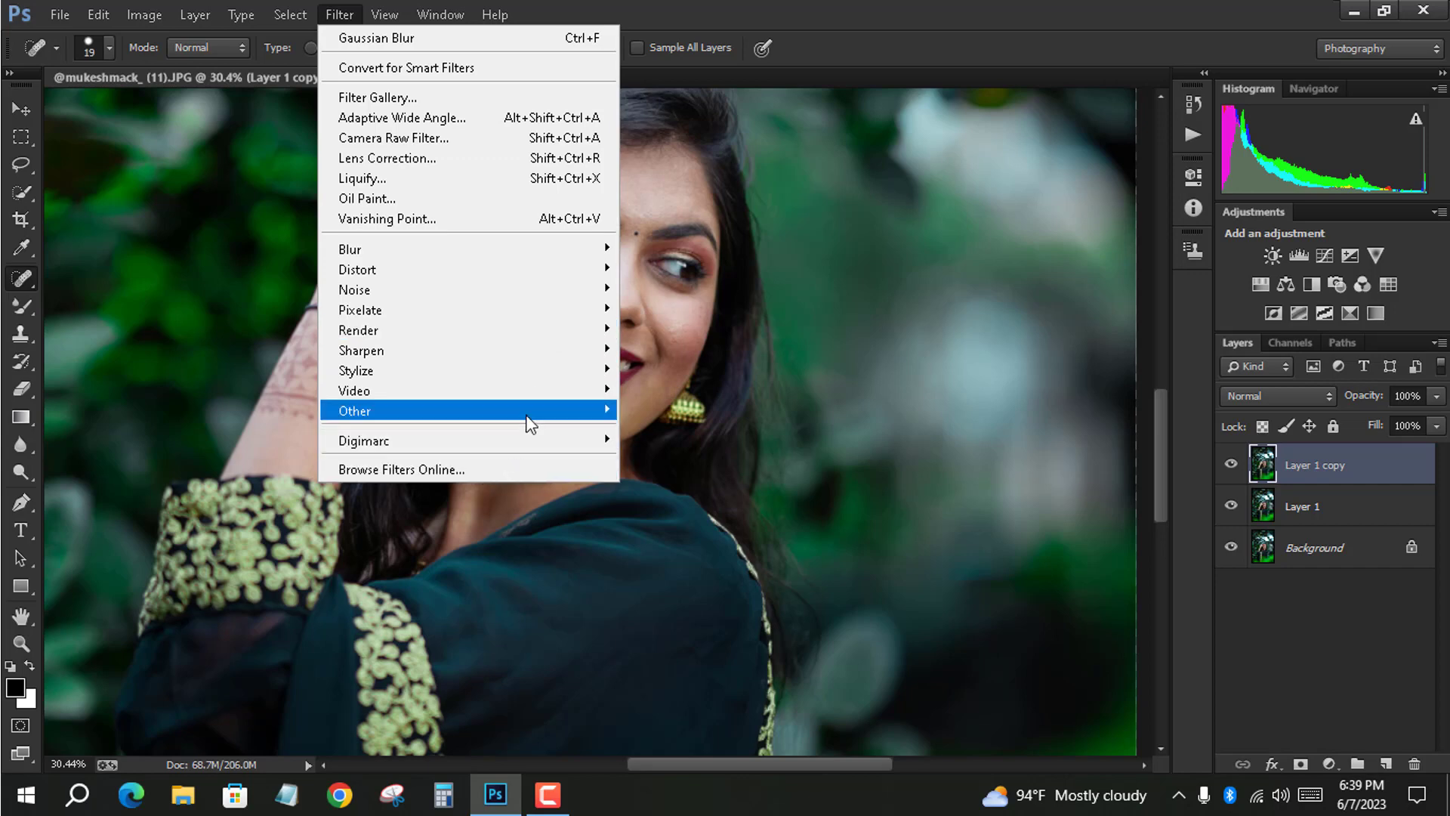
pyautogui.moveTo(528, 414)
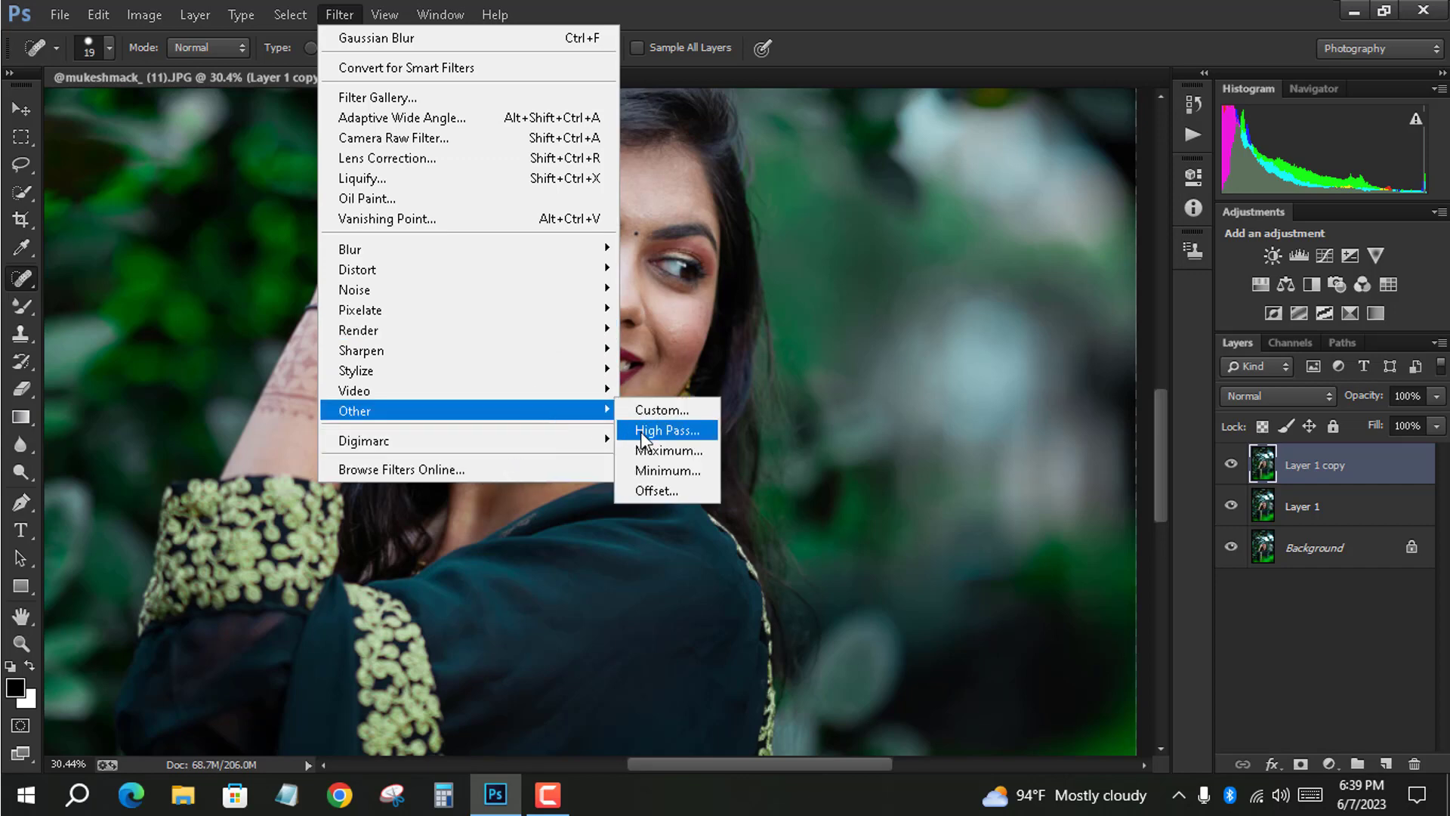
pyautogui.click(641, 430)
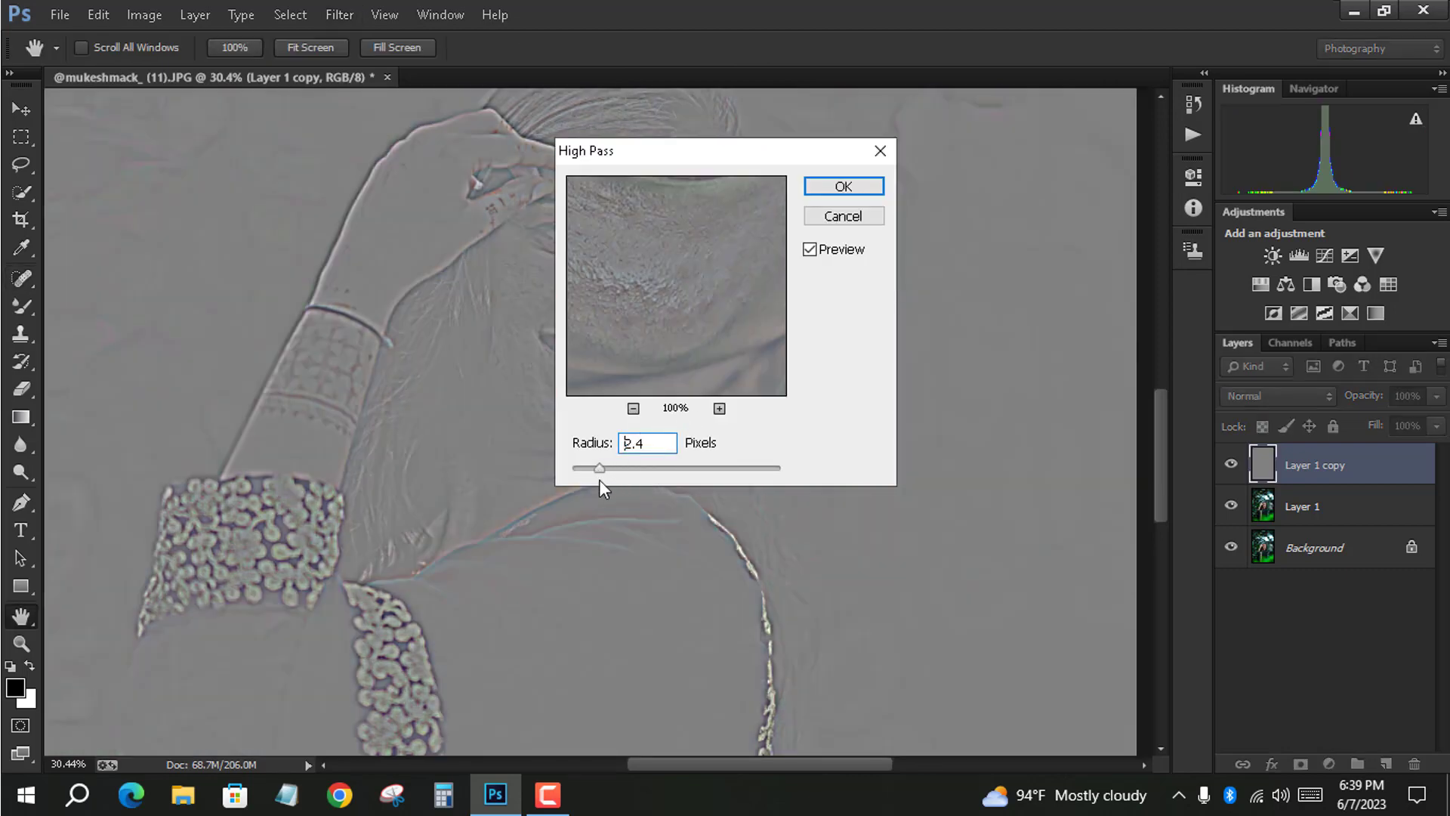
pyautogui.moveTo(600, 479); pyautogui.dragTo(591, 485)
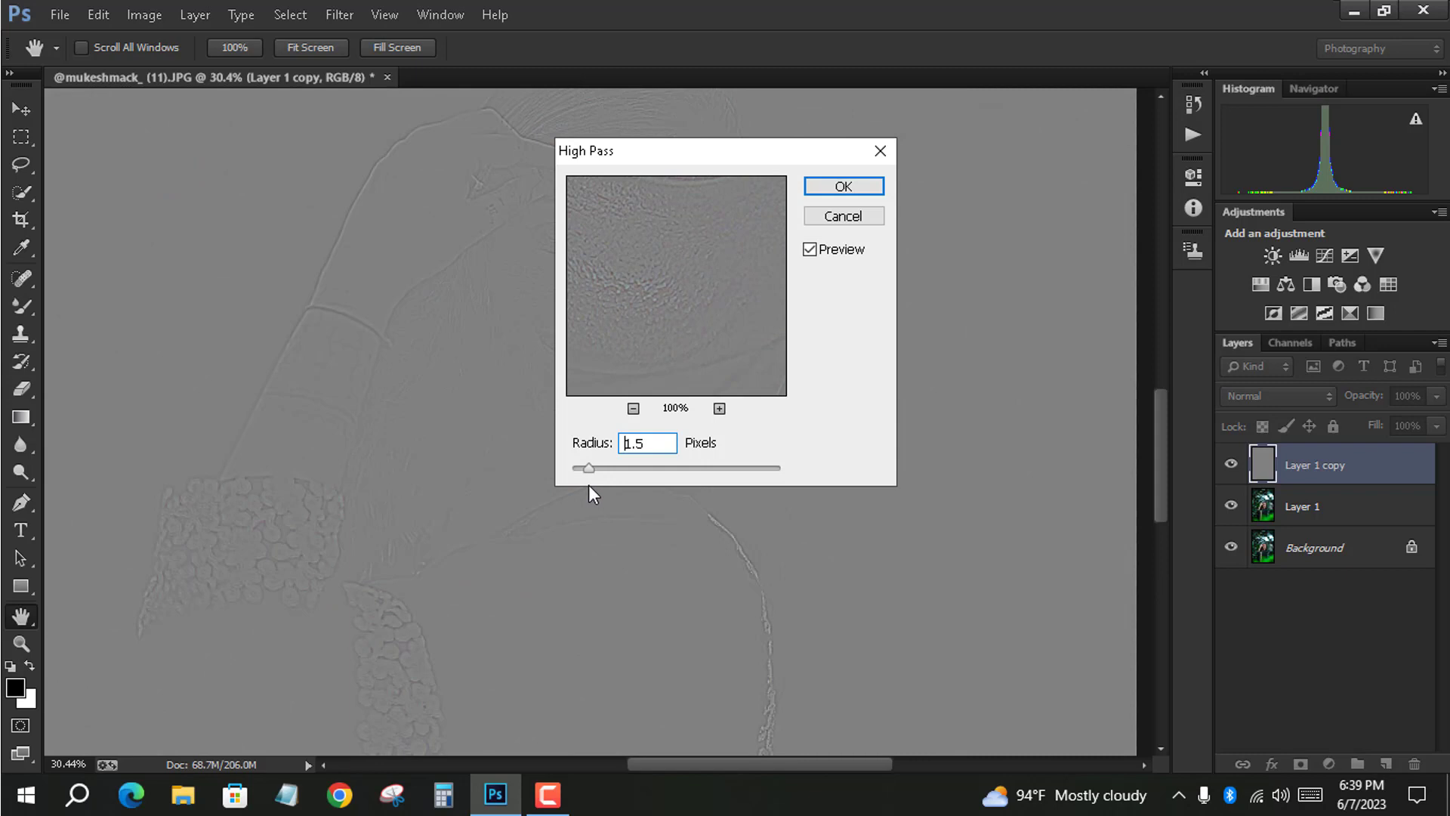
pyautogui.moveTo(589, 487); pyautogui.dragTo(590, 486)
pyautogui.click(843, 187)
pyautogui.press('j')
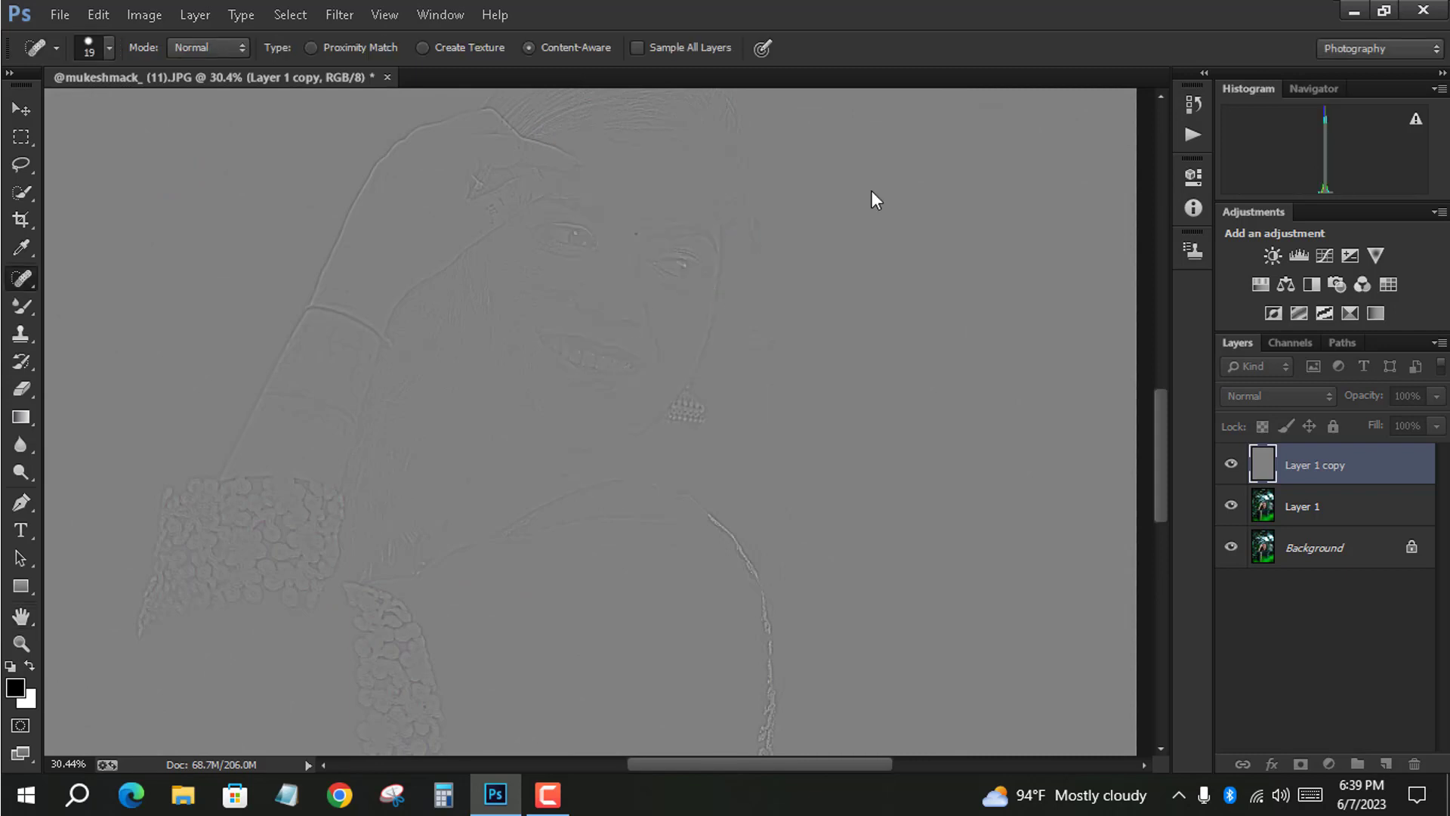
# Set the blend mode of the high-pass Layer 1 copy to Linear Light
pyautogui.click(1290, 393)
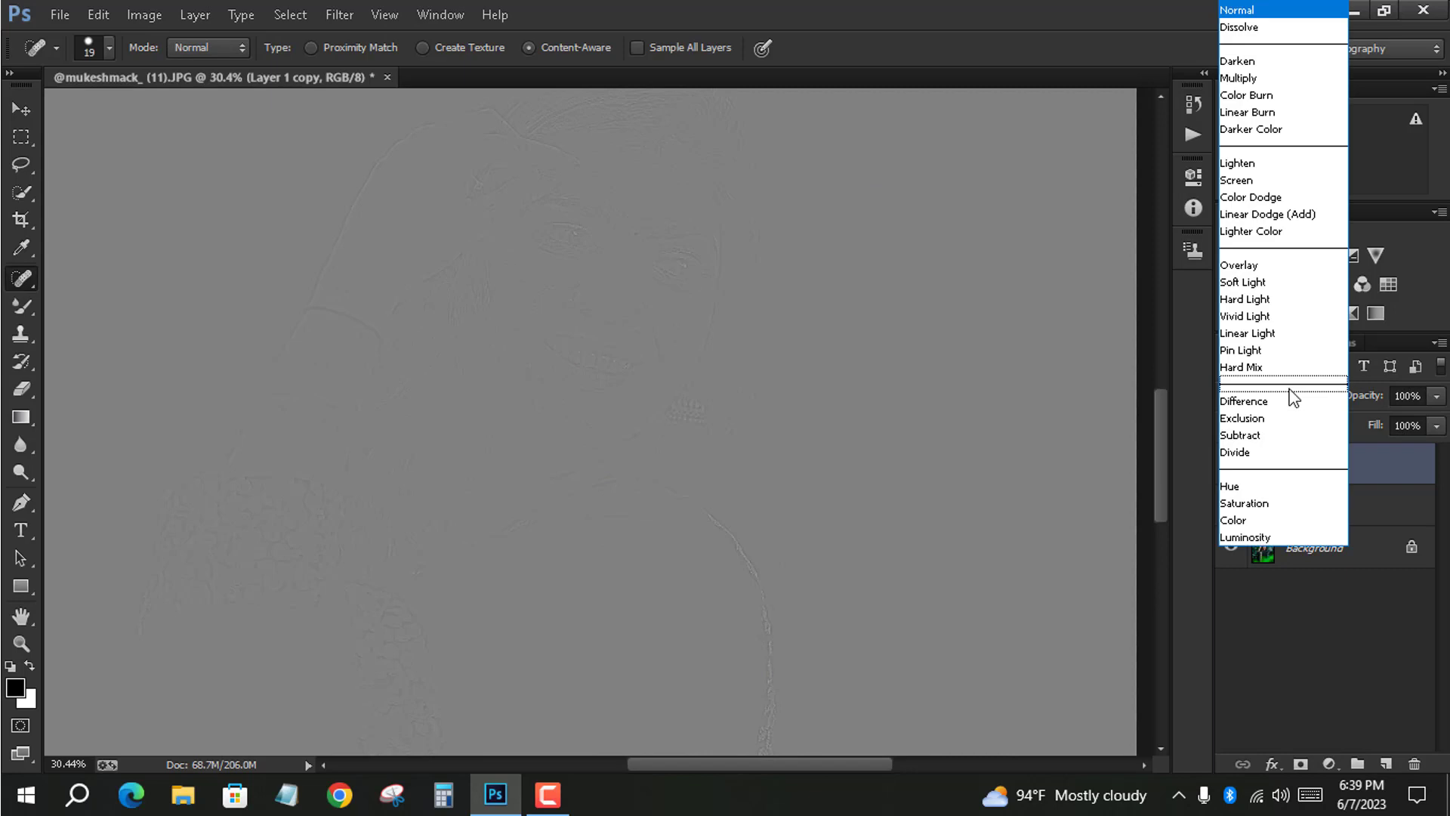
pyautogui.click(1270, 334)
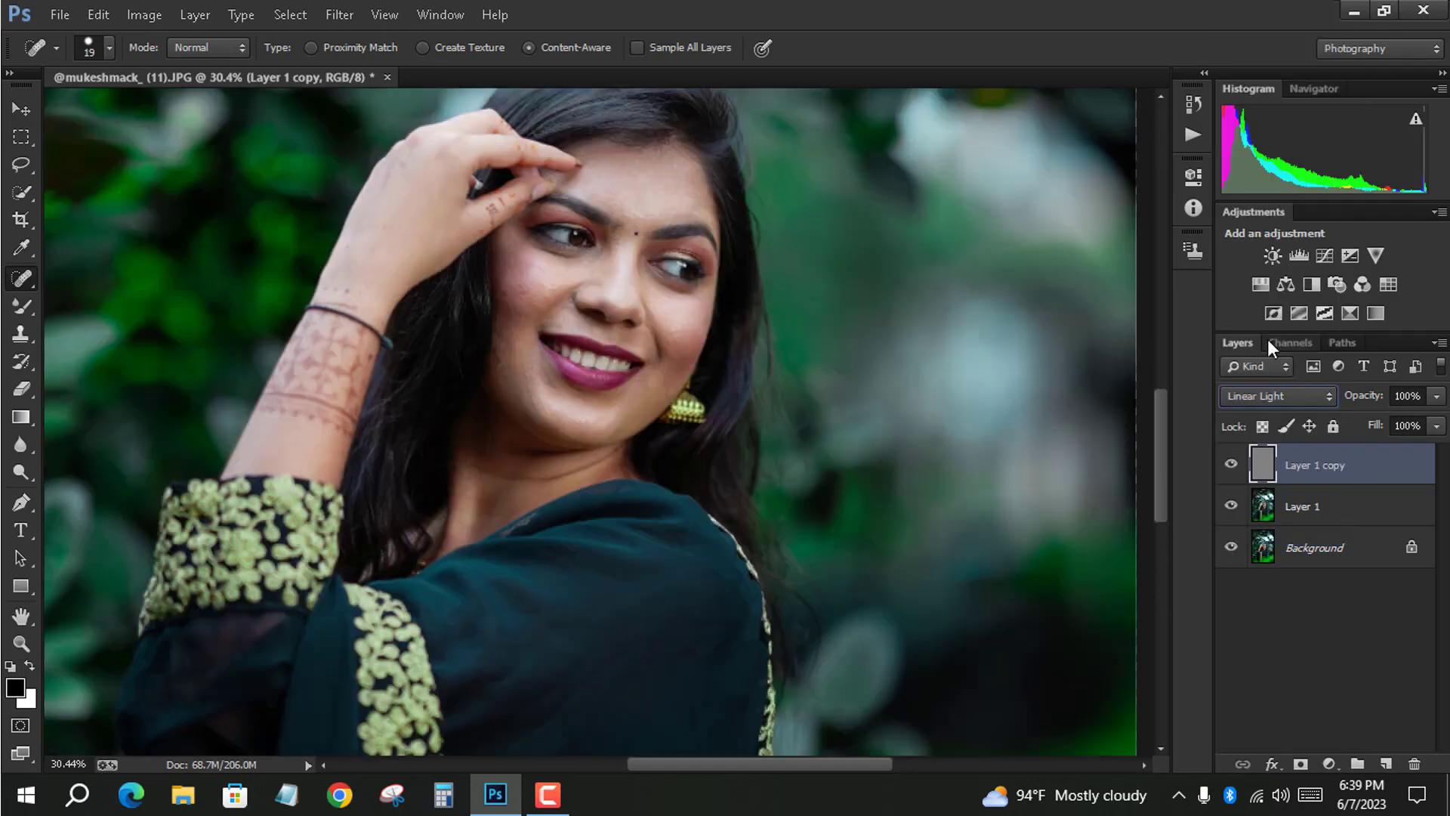
pyautogui.press('alt')
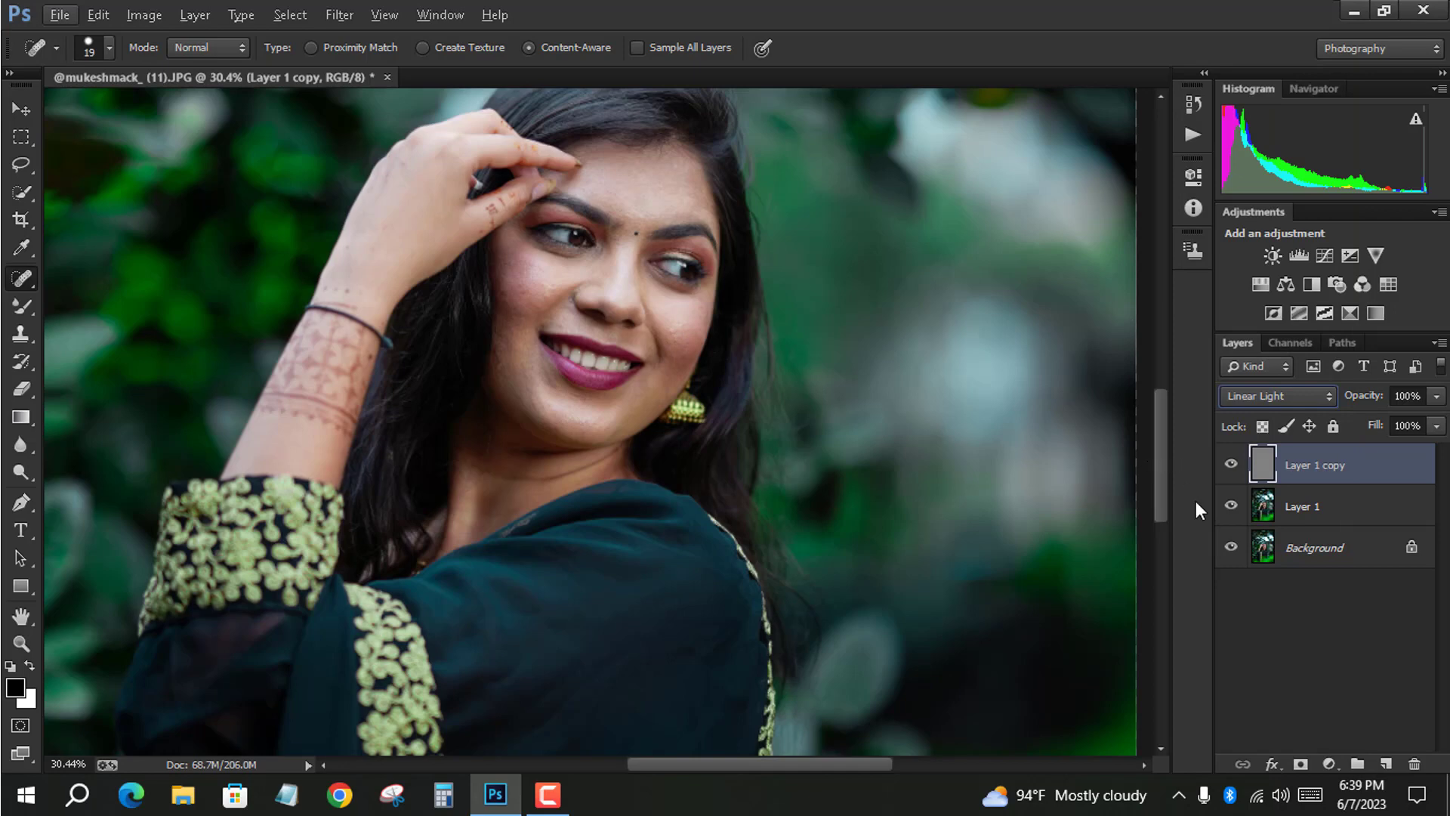
# Smooth the forehead skin on Layer 1 using the Mixer Brush, reducing the brush size to 100 and 90 pixels
pyautogui.click(1272, 513)
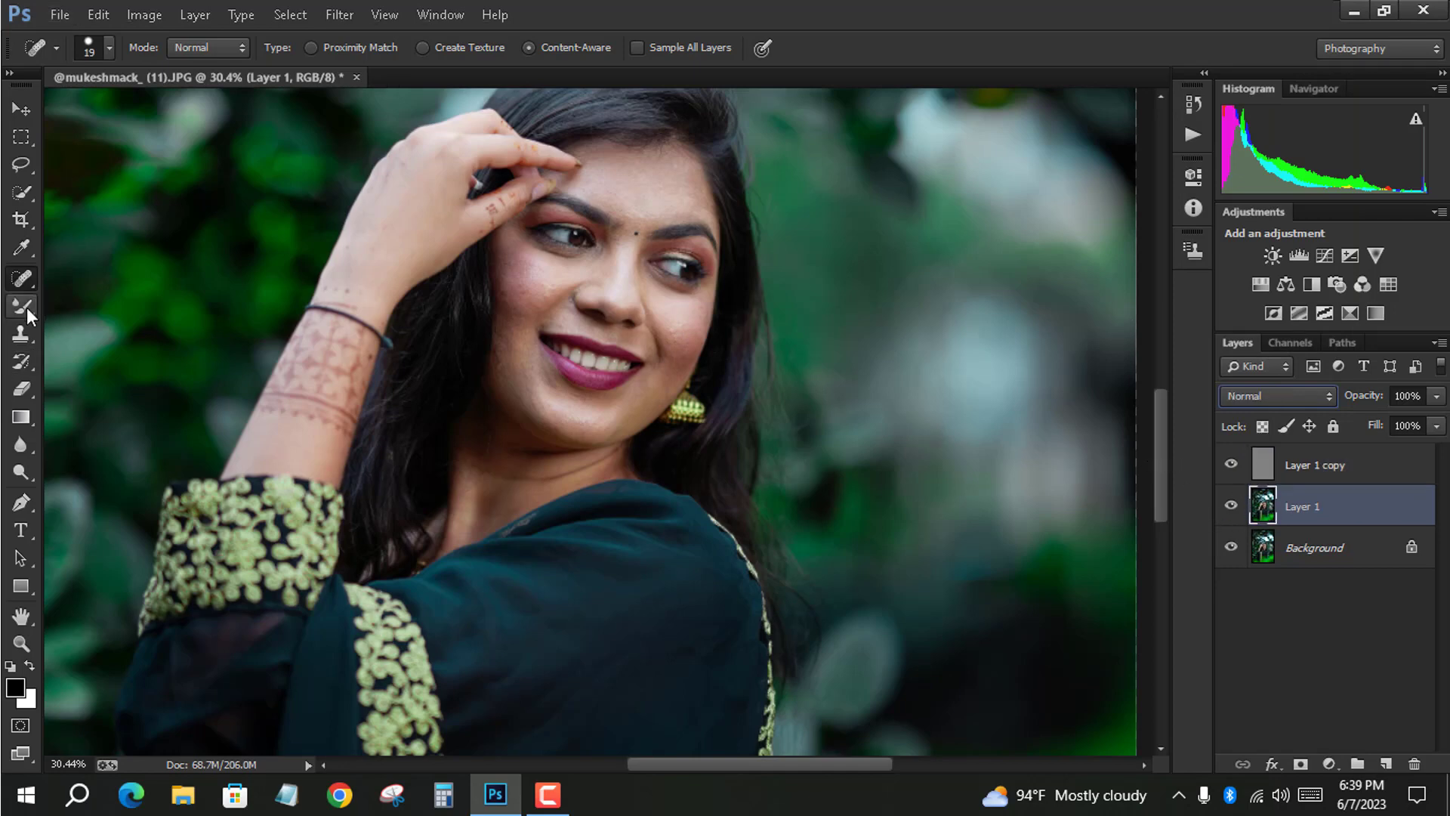
pyautogui.moveTo(28, 316); pyautogui.dragTo(89, 372)
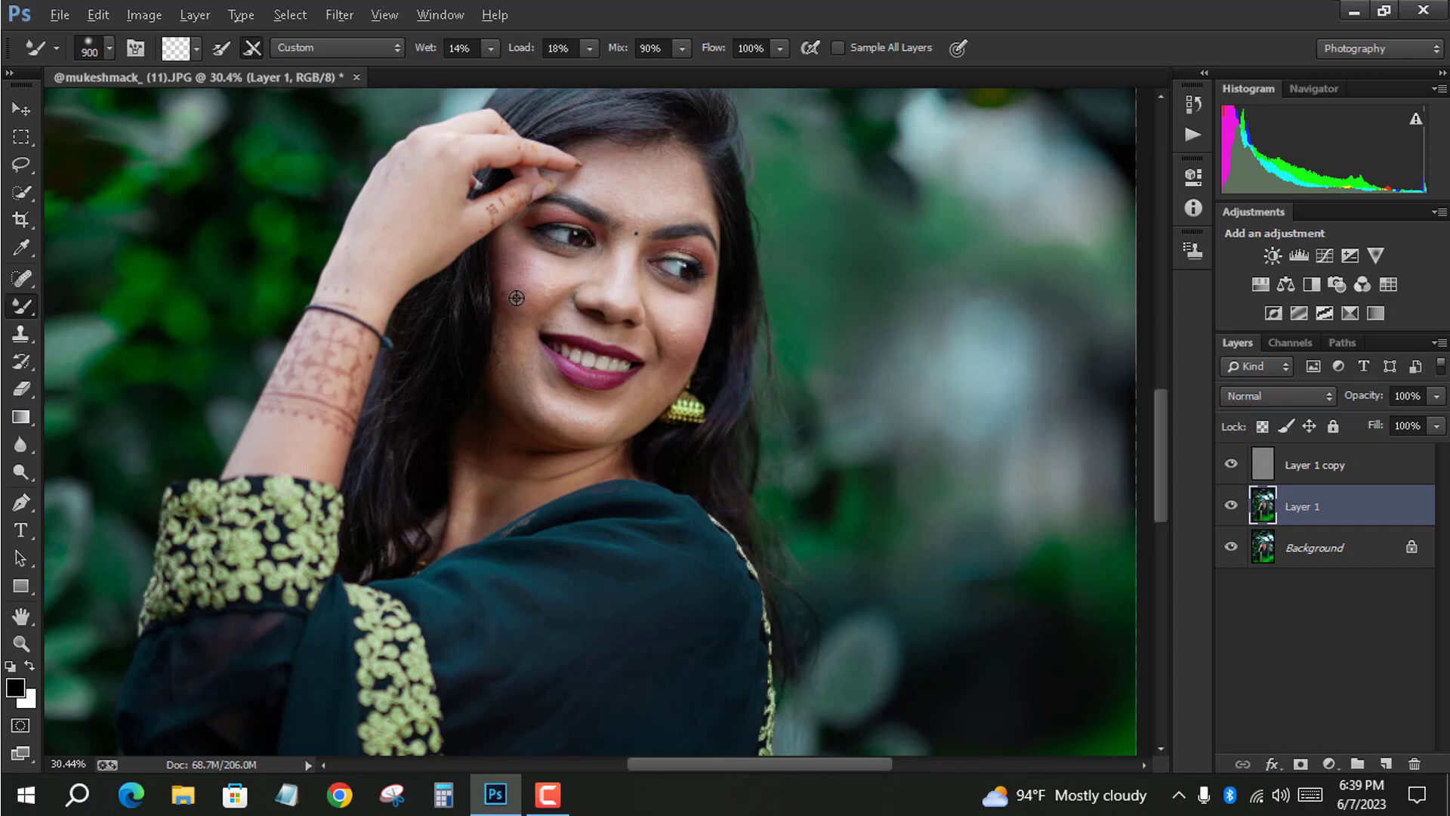
pyautogui.scroll(5, 516, 297)
pyautogui.scroll(2, 576, 386)
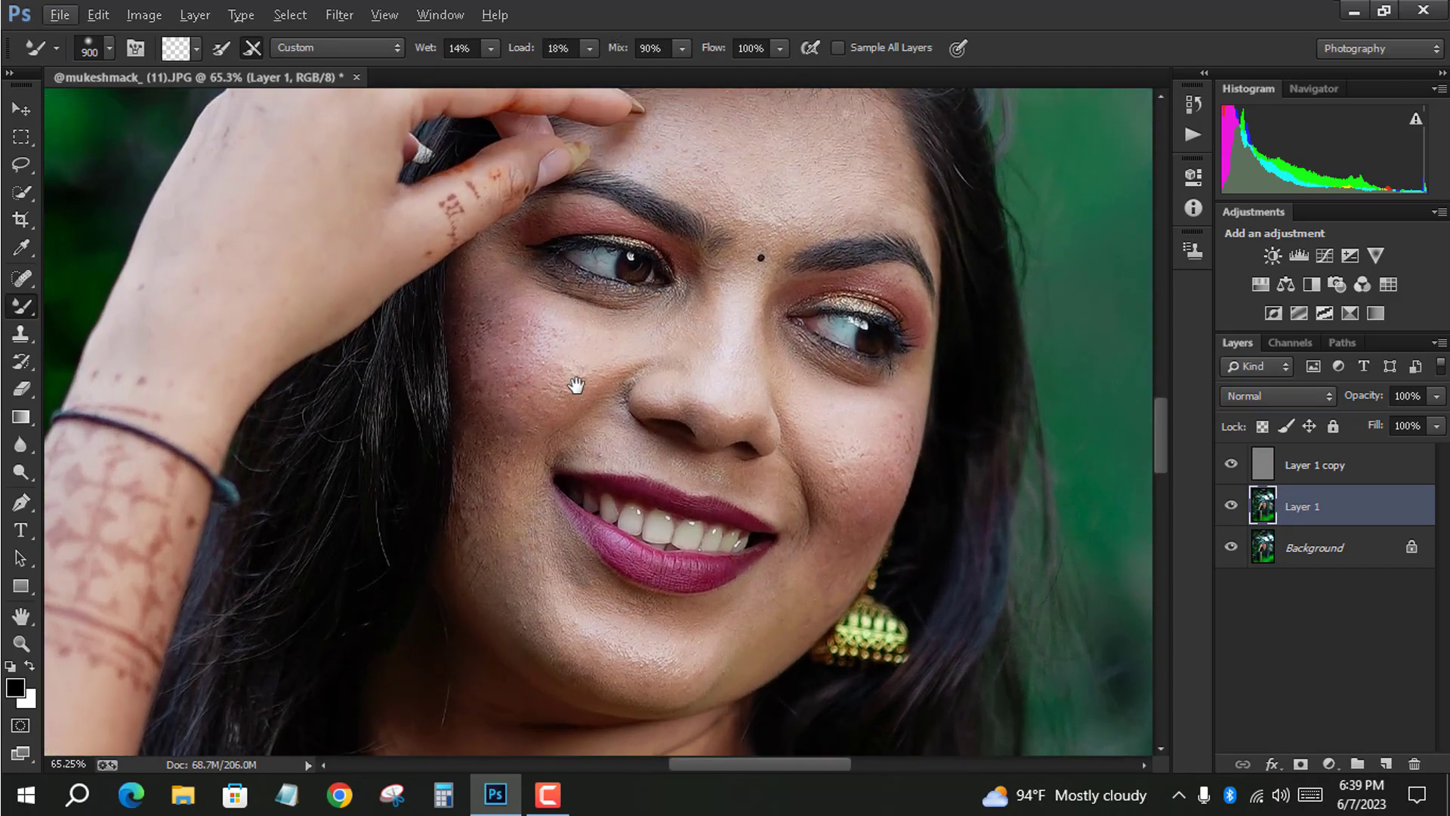
pyautogui.scroll(2, 529, 511)
pyautogui.scroll(2, 695, 325)
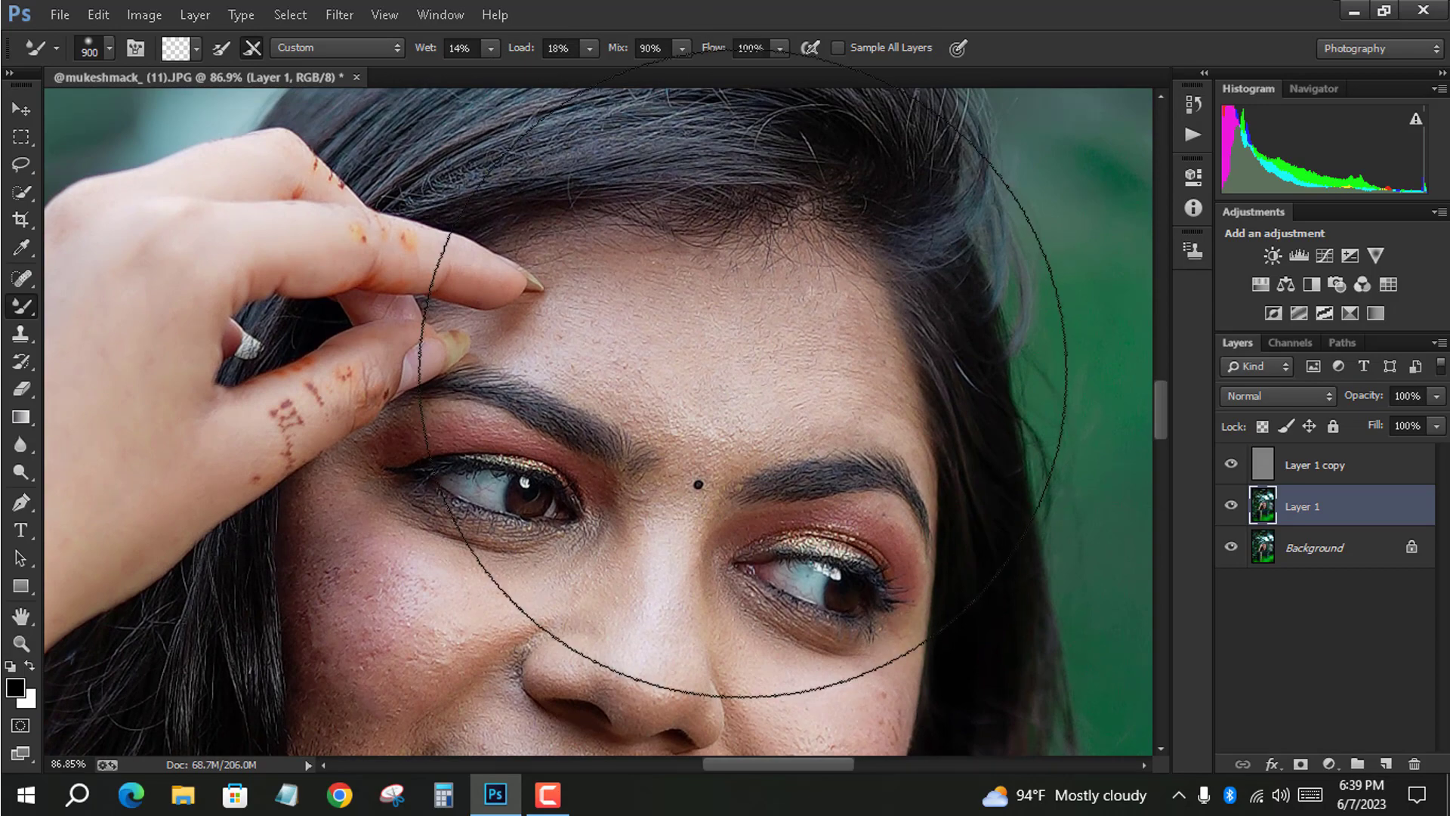
pyautogui.press('[')
pyautogui.press('[')
pyautogui.press('[')
pyautogui.press('[')
pyautogui.press('[')
pyautogui.press('[')
pyautogui.press('[')
pyautogui.press('[')
pyautogui.press('[')
pyautogui.press('[')
pyautogui.press('[')
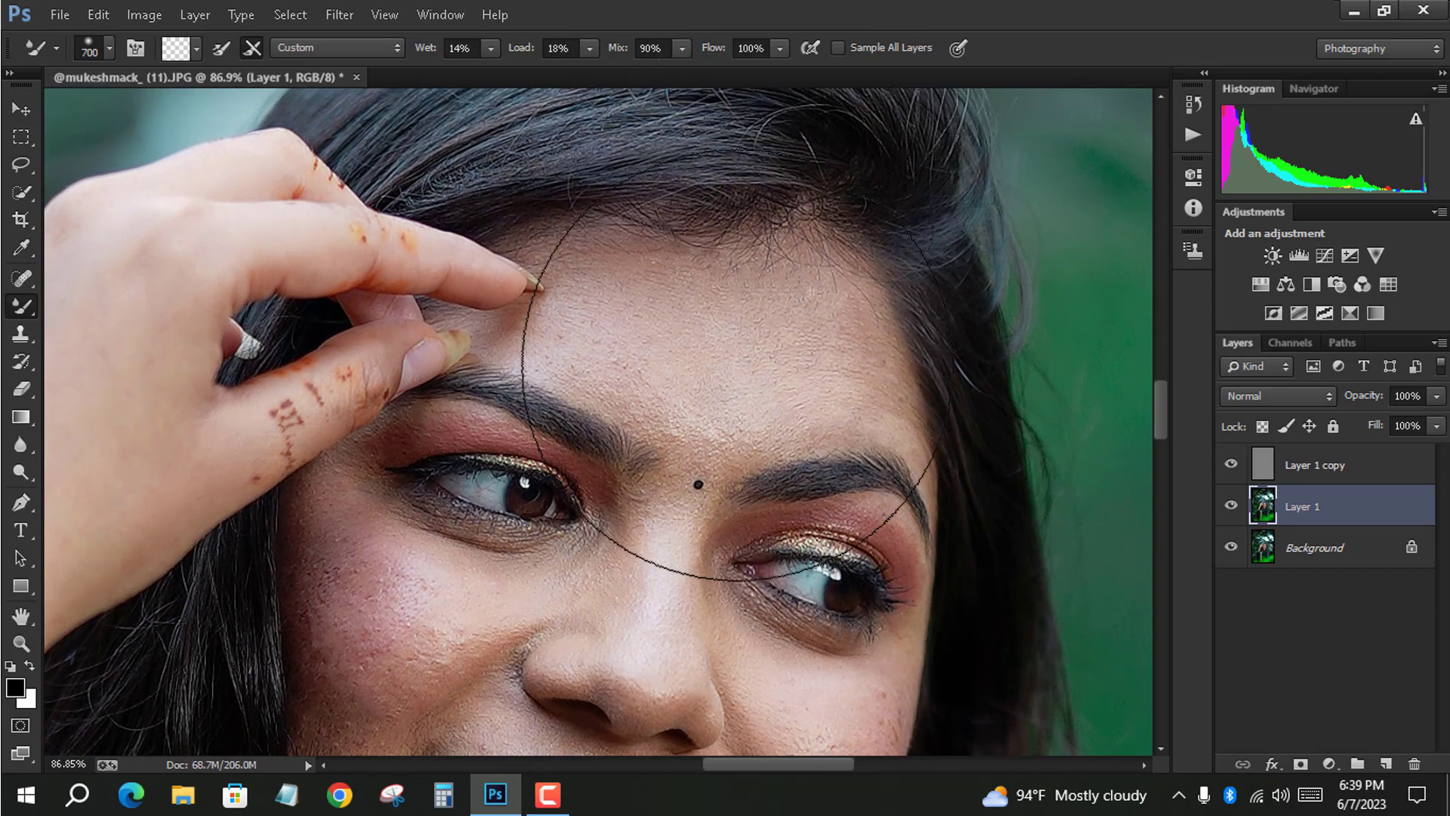
pyautogui.press('[')
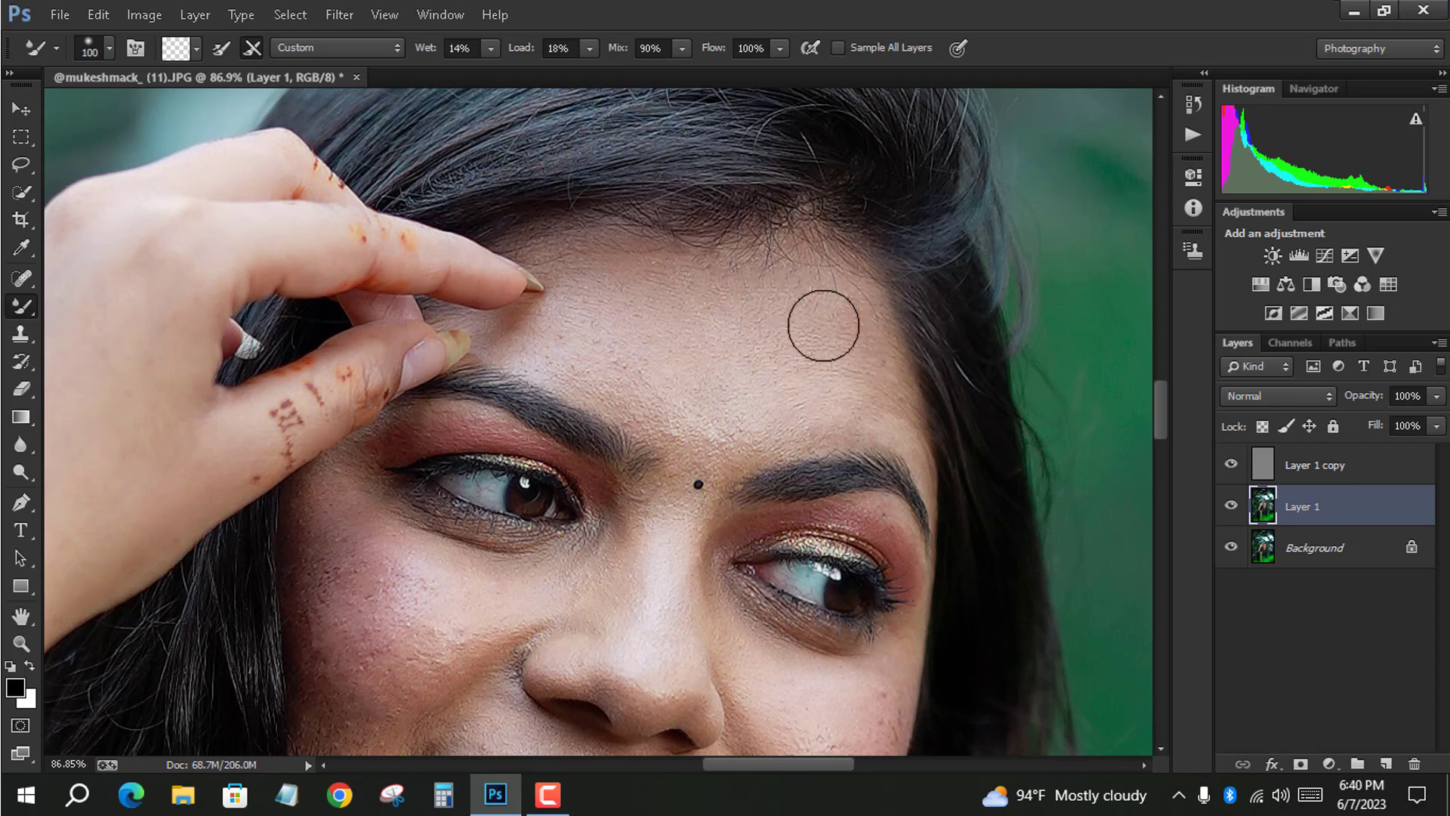
pyautogui.press('[')
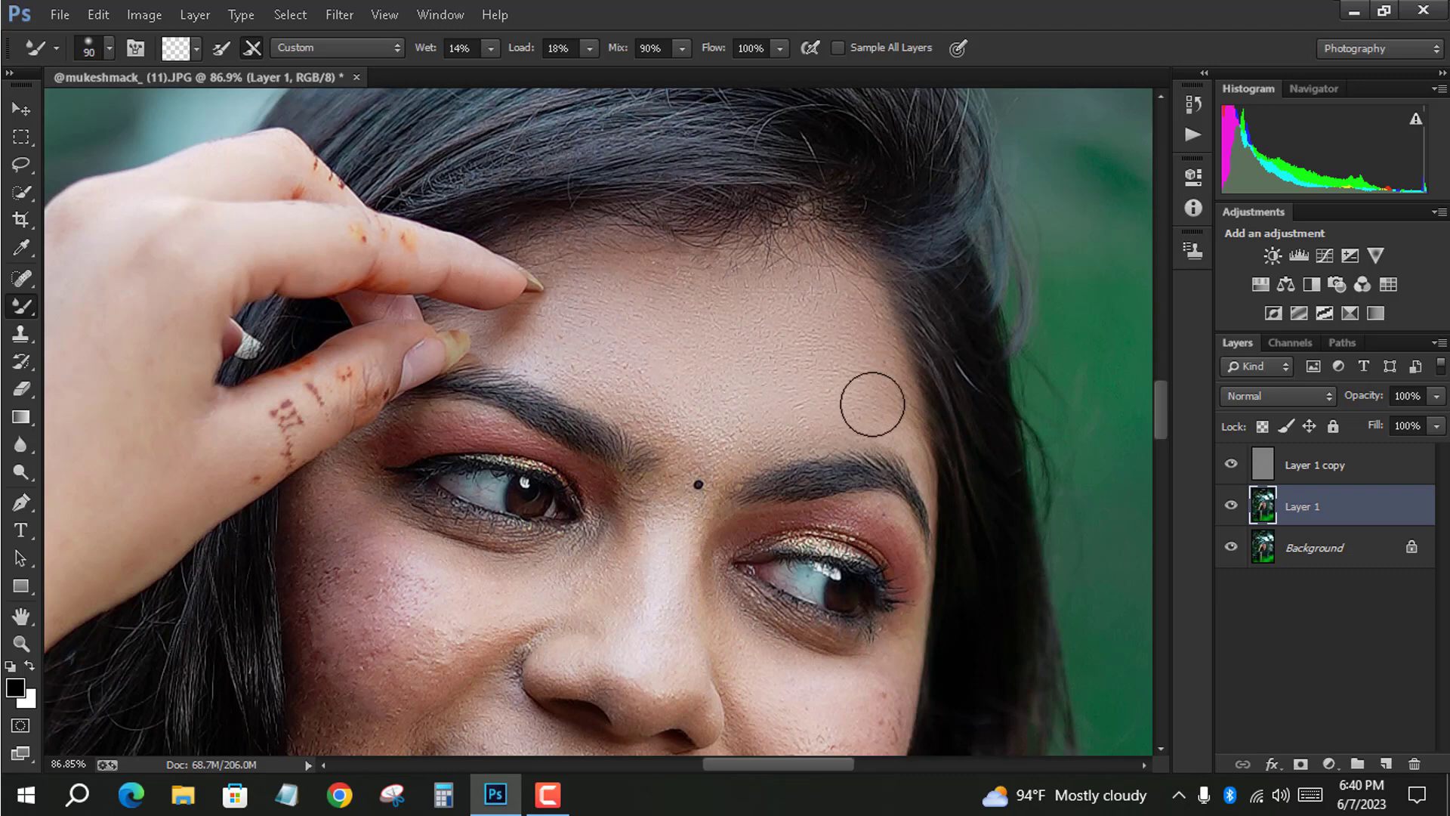
# Smooth the nose and the cheek above the earring on Layer 1 with the Mixer Brush at sizes 80 and 90
pyautogui.scroll(-3, 737, 570)
pyautogui.press('[')
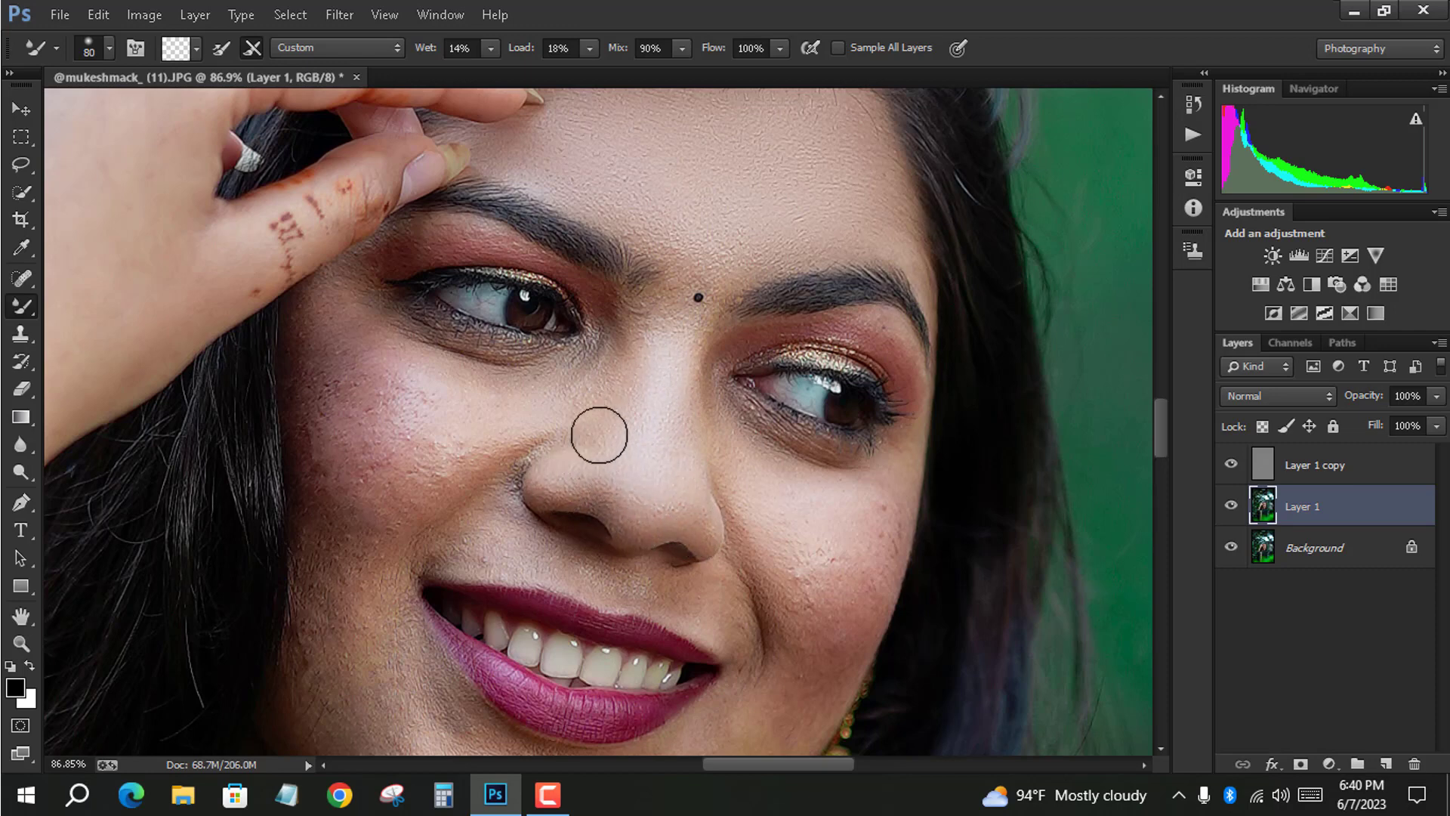
pyautogui.scroll(-1, 817, 619)
pyautogui.press(']')
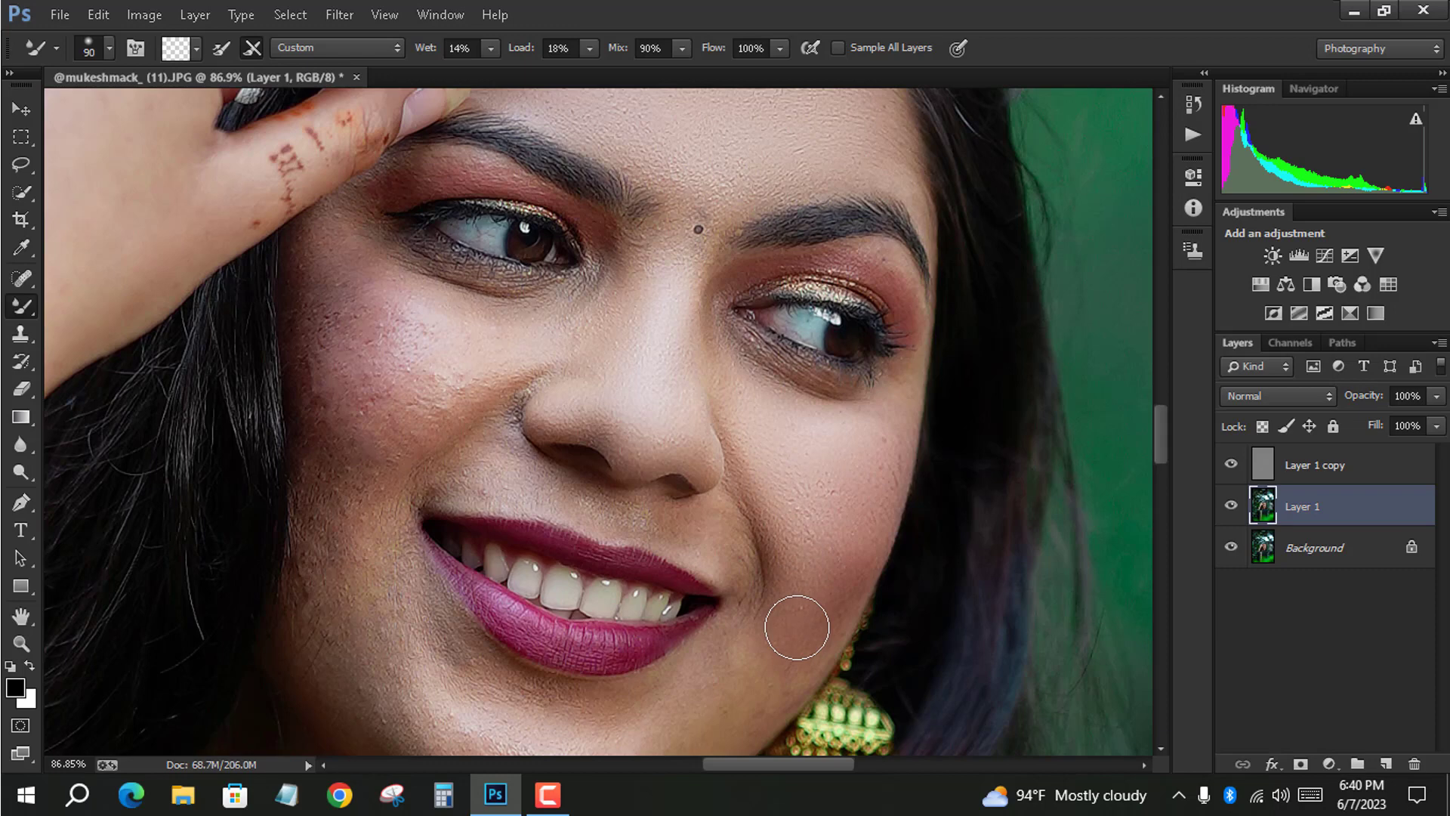
# Blend the skin of the chin, the jaw and the cheek below the raised hand with the 90-pixel Mixer Brush
pyautogui.scroll(-2, 795, 627)
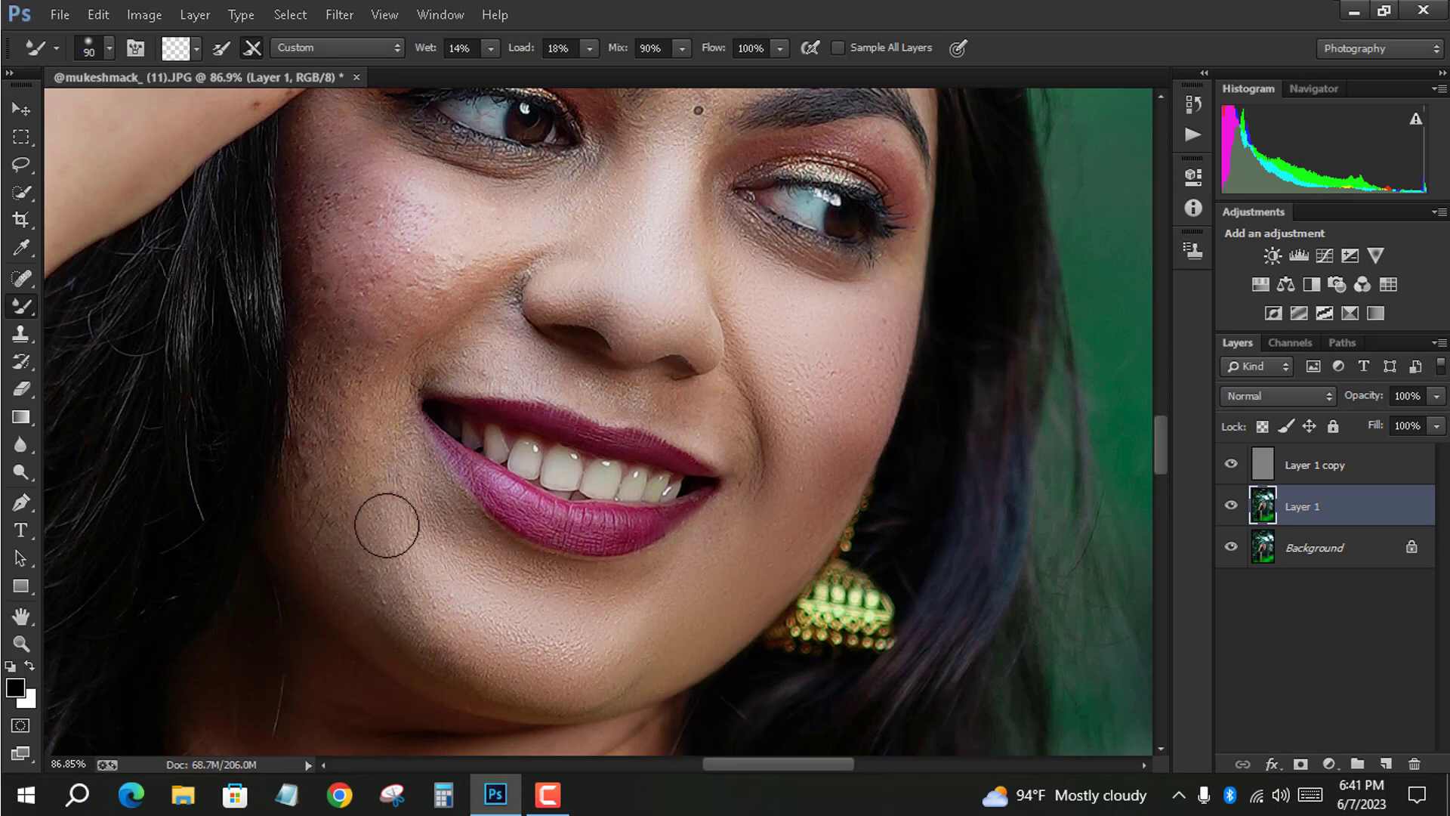
pyautogui.moveTo(356, 292)
pyautogui.mouseDown()
pyautogui.moveTo(444, 242)
pyautogui.moveTo(401, 256)
pyautogui.moveTo(570, 179)
pyautogui.moveTo(457, 288)
pyautogui.moveTo(379, 396)
pyautogui.moveTo(360, 339)
pyautogui.moveTo(328, 380)
pyautogui.moveTo(326, 152)
pyautogui.moveTo(339, 222)
pyautogui.moveTo(480, 226)
pyautogui.moveTo(389, 208)
pyautogui.moveTo(439, 205)
pyautogui.moveTo(391, 219)
pyautogui.moveTo(418, 228)
pyautogui.mouseUp()
pyautogui.scroll(3, 419, 228)
pyautogui.moveTo(350, 463)
pyautogui.mouseDown()
pyautogui.moveTo(421, 438)
pyautogui.moveTo(355, 420)
pyautogui.moveTo(465, 343)
pyautogui.mouseUp()
# Refine the skin of the cheeks, around the mouth and on the neck with the Mixer Brush at size 60
pyautogui.press('[')
pyautogui.press('[')
pyautogui.press('[')
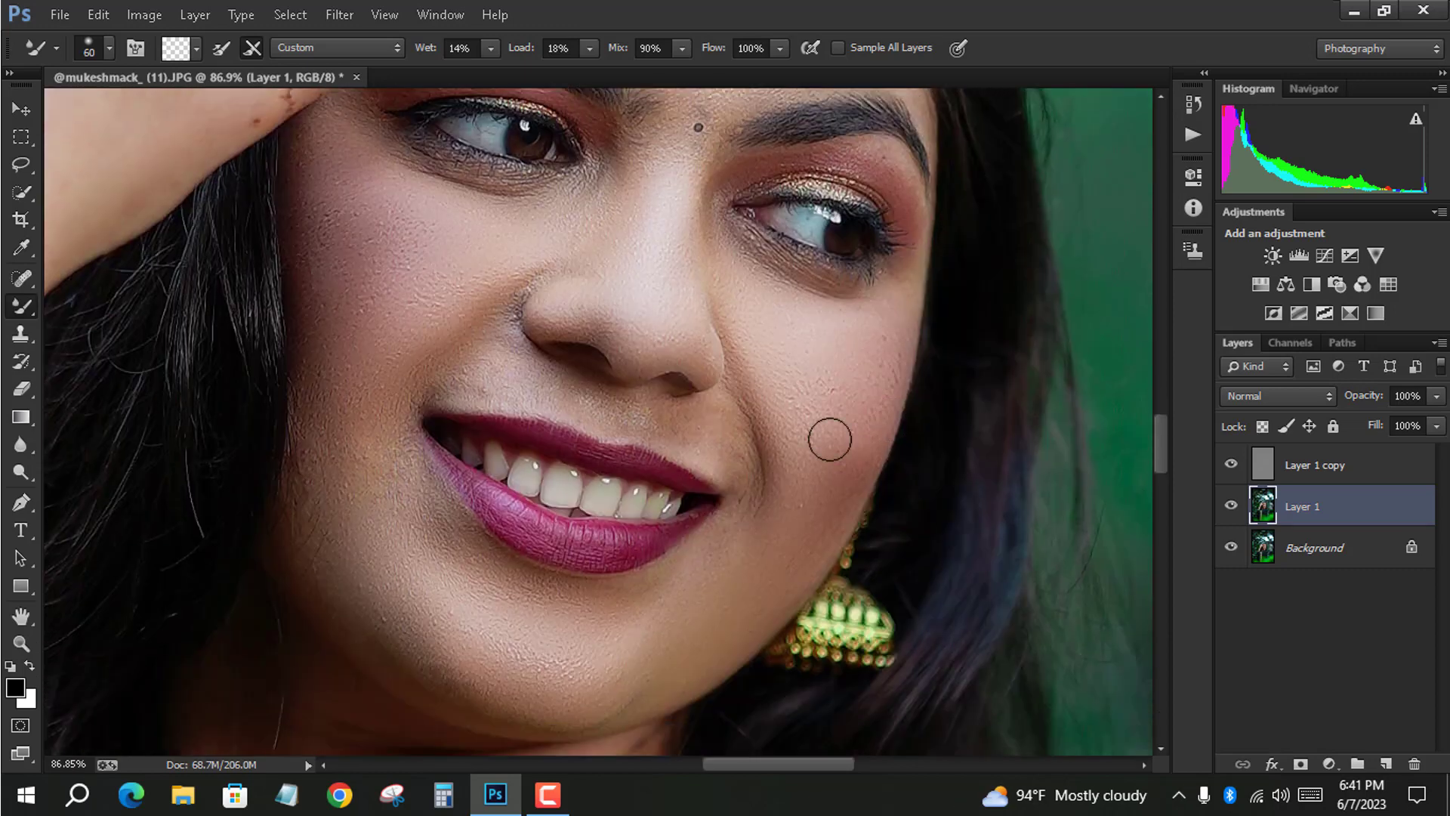
pyautogui.scroll(-3, 868, 446)
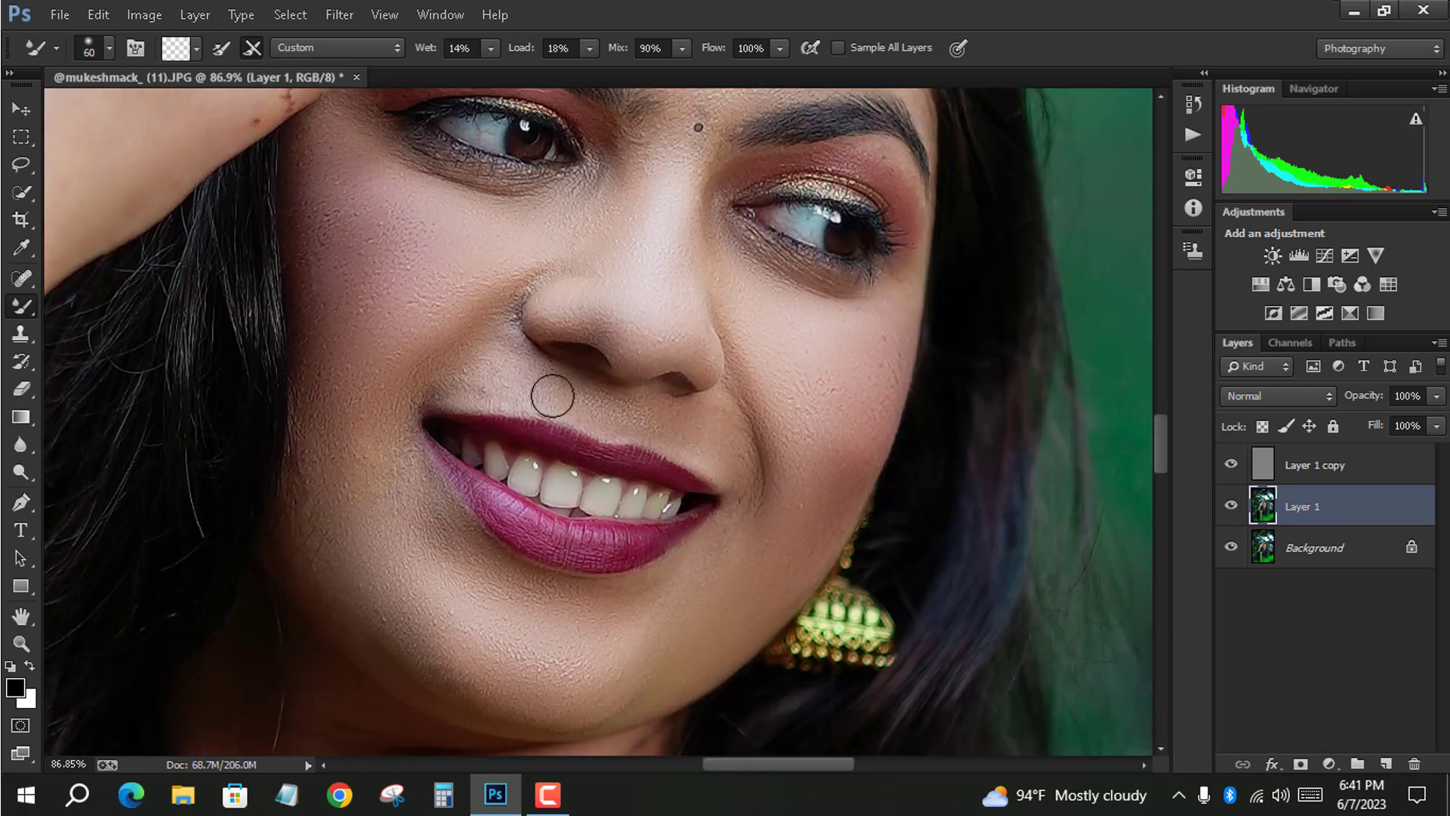
pyautogui.scroll(-6, 497, 341)
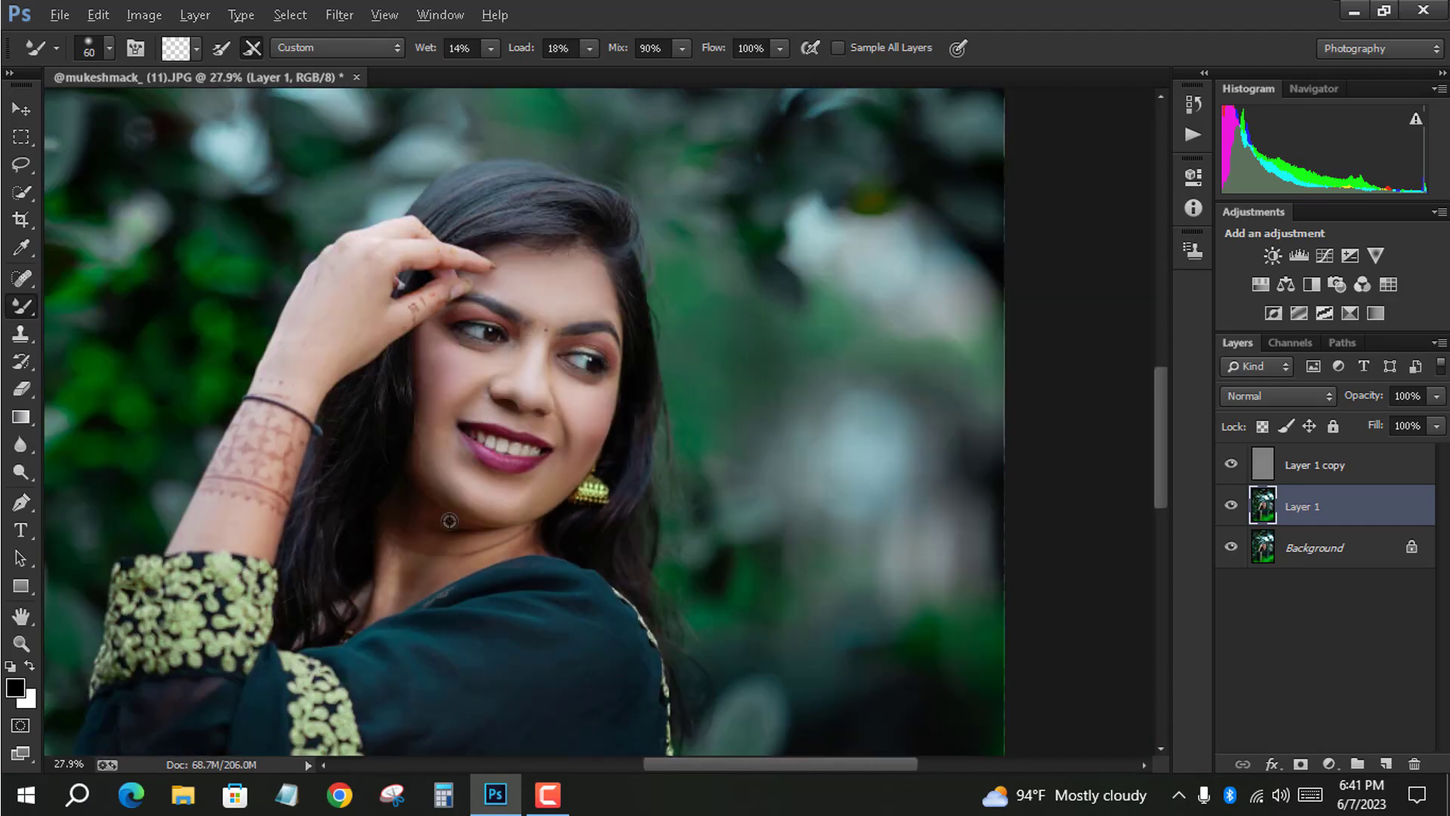
pyautogui.scroll(5, 447, 519)
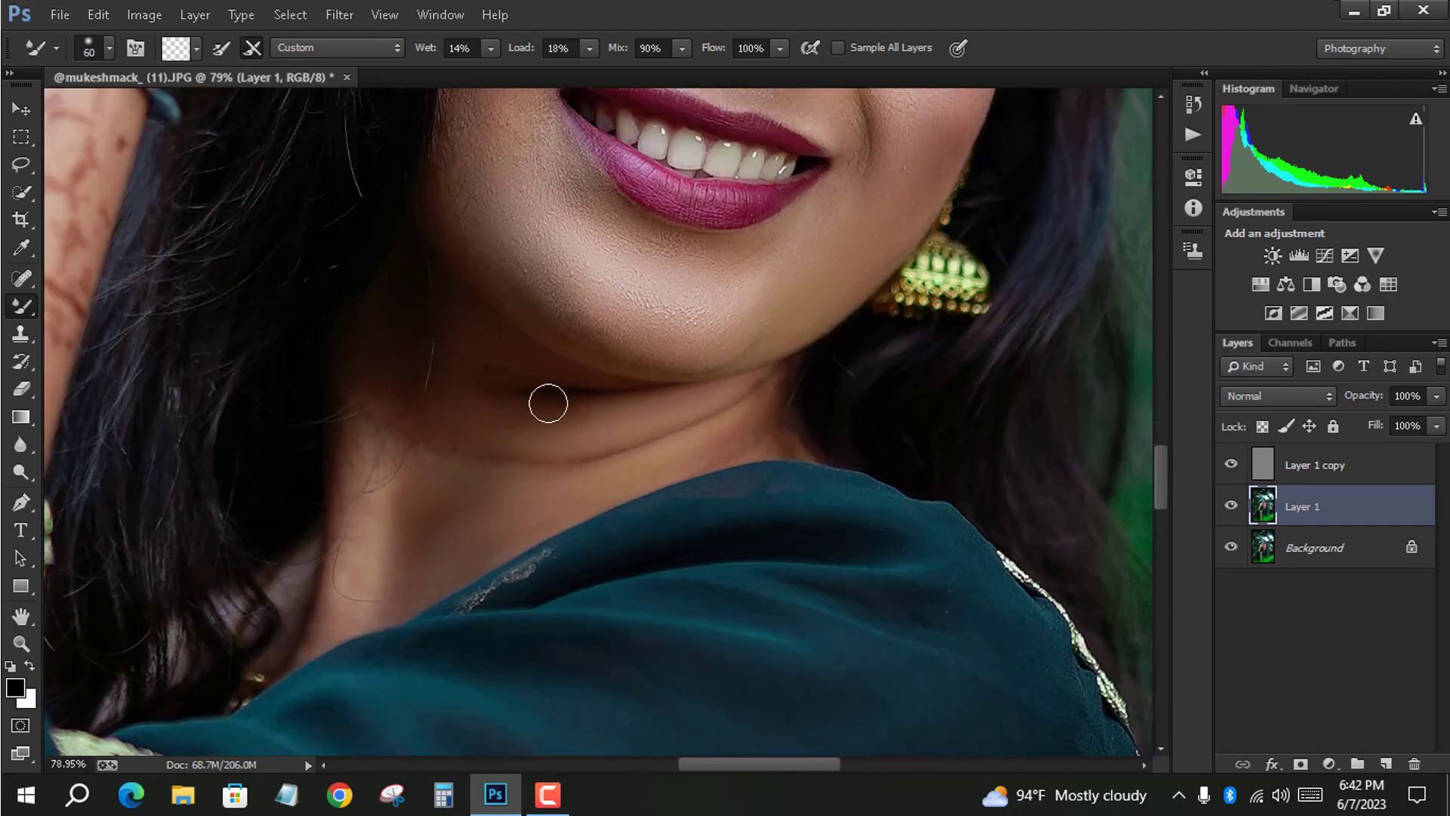
# Smooth the skin on the back of the raised hand and its fingers with the Mixer Brush at sizes 125 and 90
pyautogui.scroll(3, 150, 175)
pyautogui.moveTo(150, 175); pyautogui.dragTo(463, 573)
pyautogui.press(']')
pyautogui.press(']')
pyautogui.press(']')
pyautogui.press(']')
pyautogui.press(']')
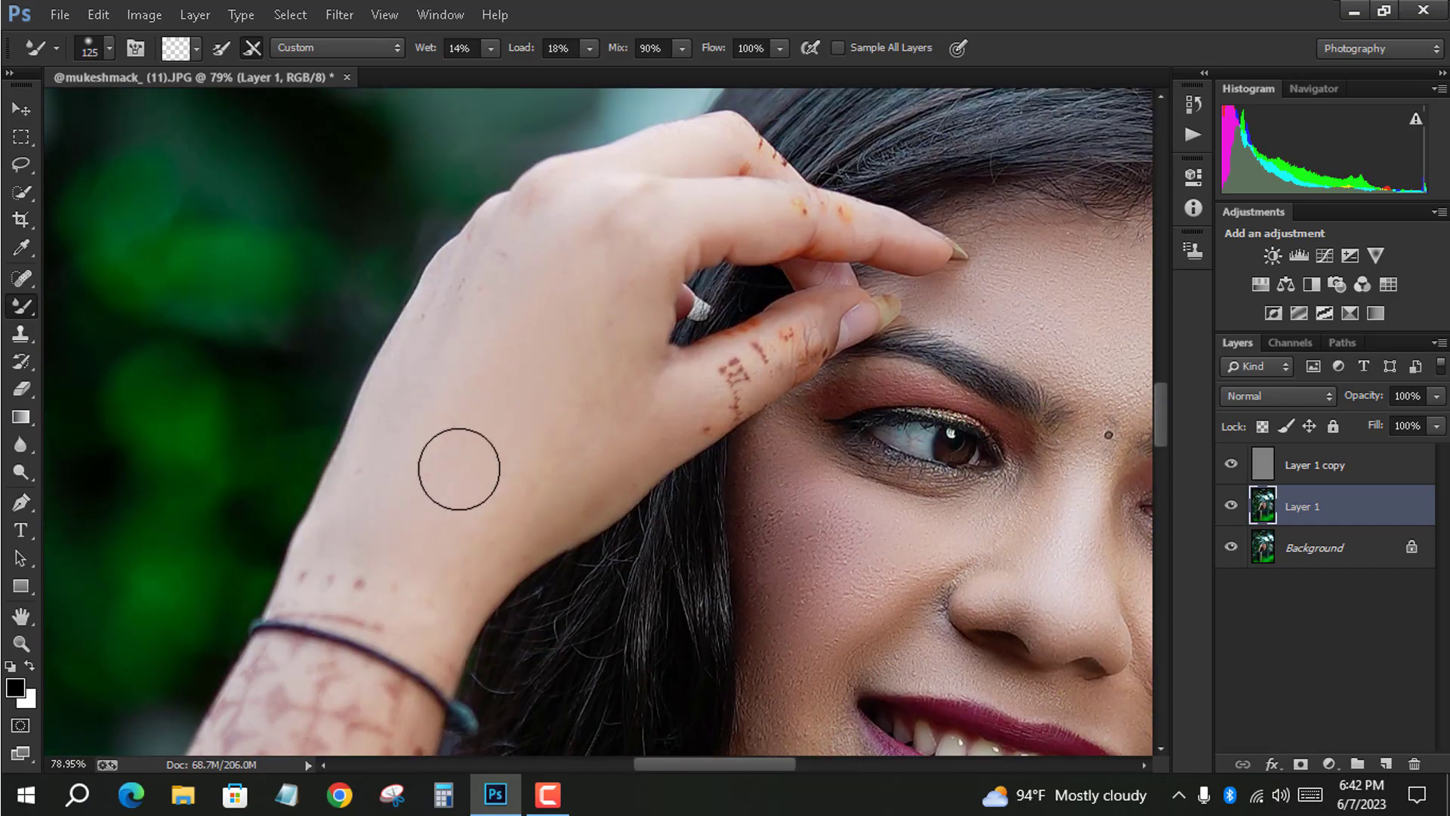
pyautogui.press('[')
pyautogui.press('[')
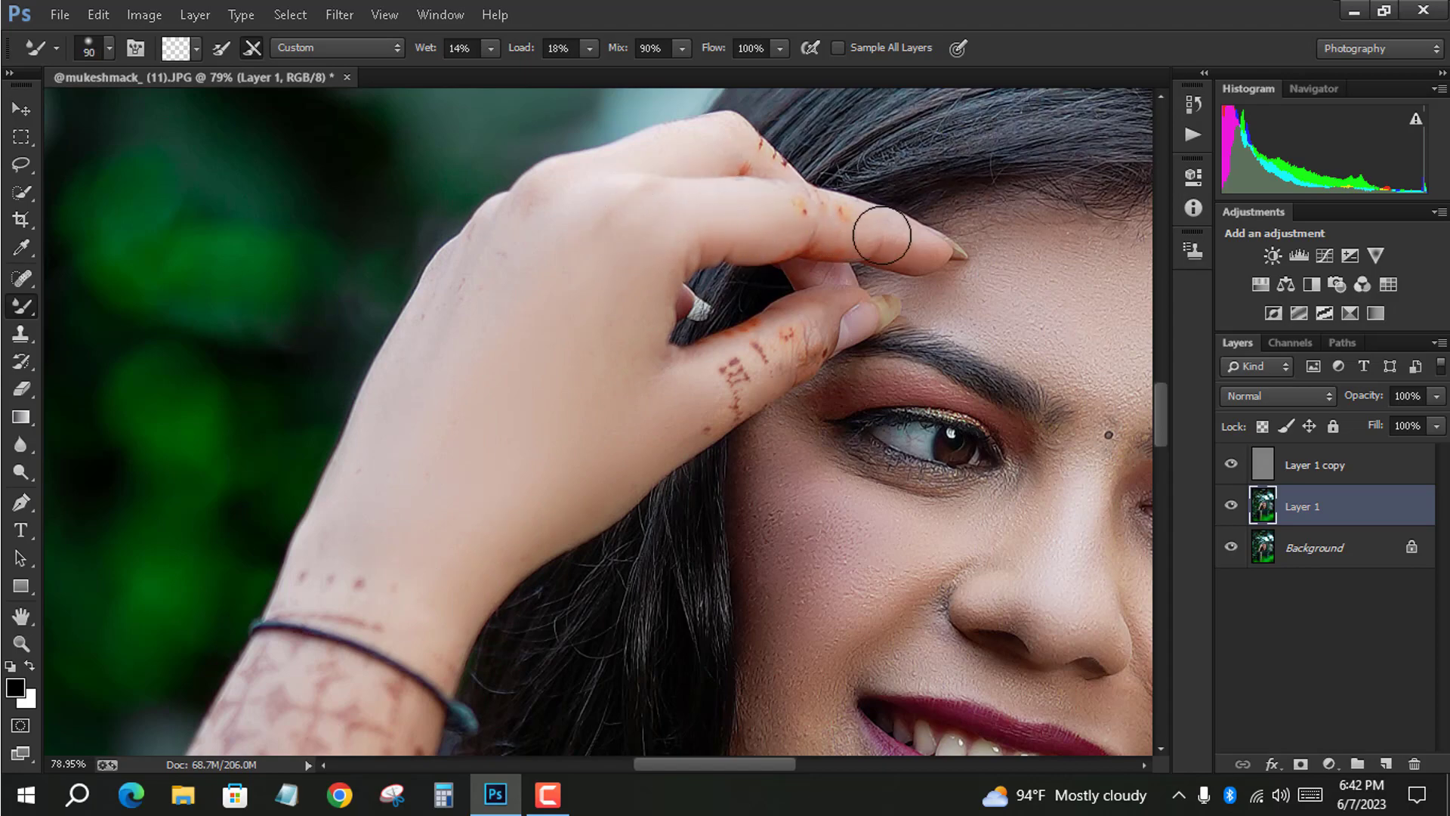
# Reduce the opacity of the high-pass Layer 1 copy to 59%
pyautogui.scroll(-6, 711, 376)
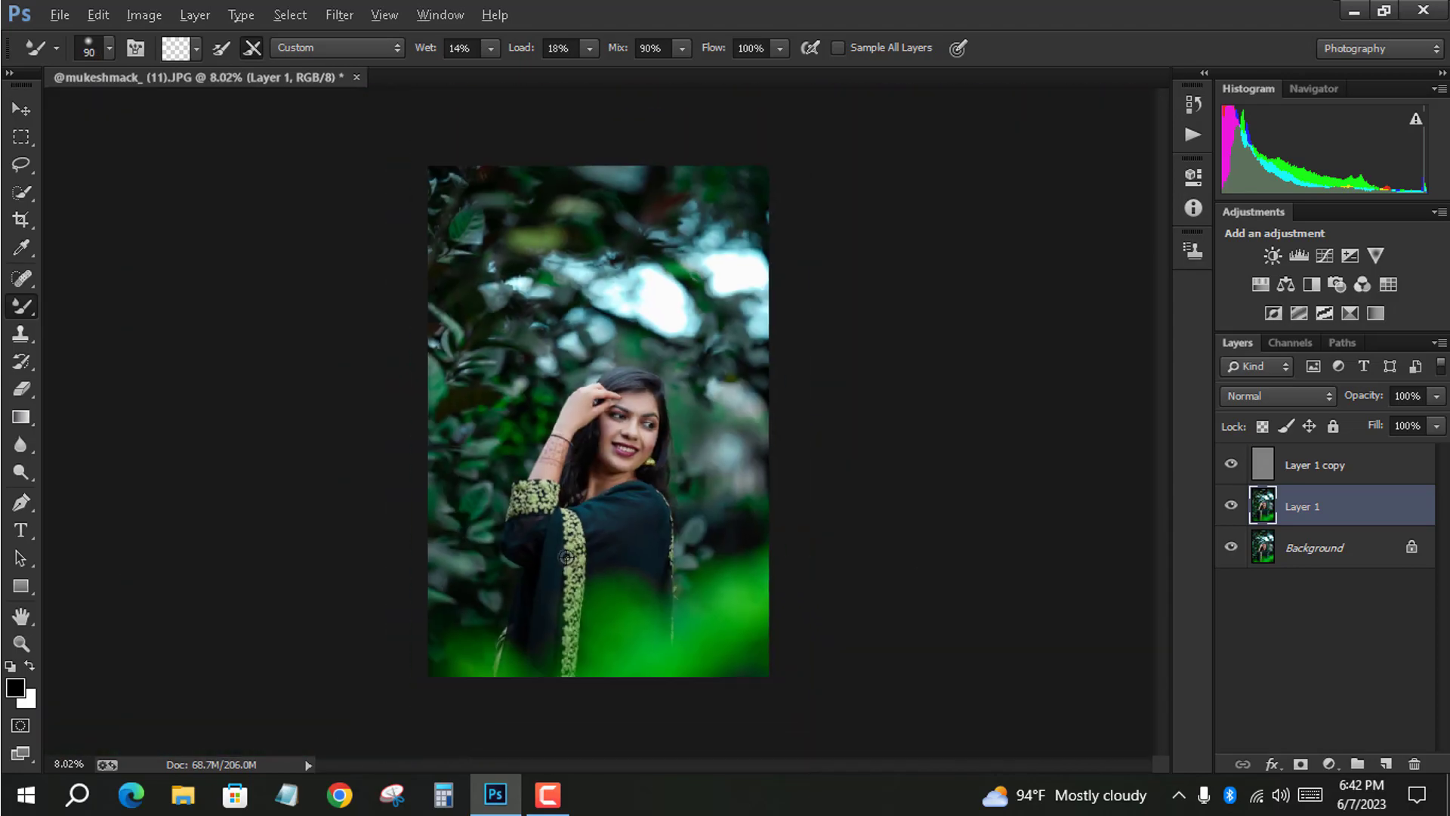
pyautogui.scroll(3, 728, 294)
pyautogui.scroll(1, 727, 293)
pyautogui.click(1345, 464)
pyautogui.click(1379, 401)
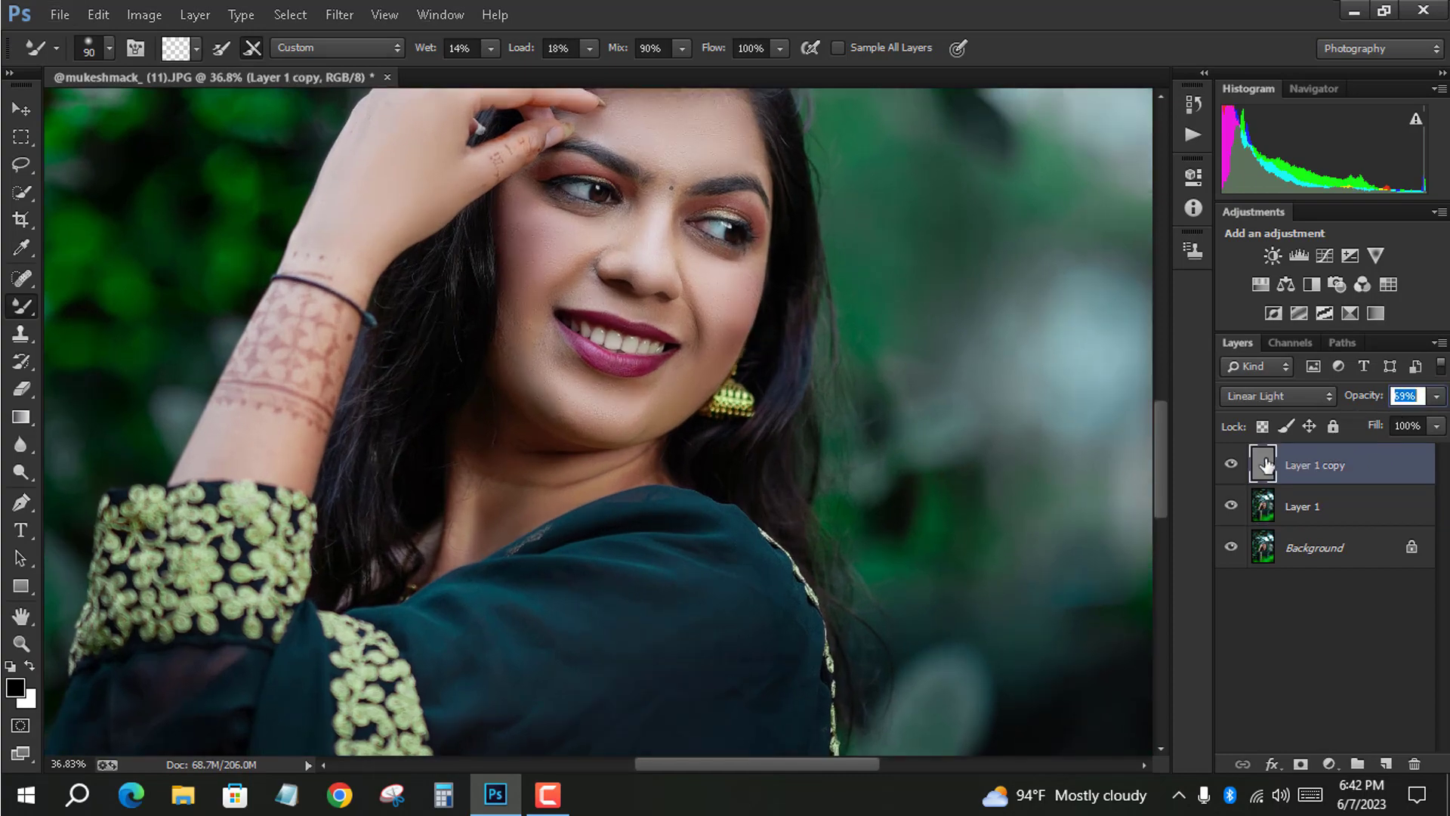
# Set the opacity of the high-pass Layer 1 copy to 80%
pyautogui.press('Return')
pyautogui.scroll(-2, 674, 413)
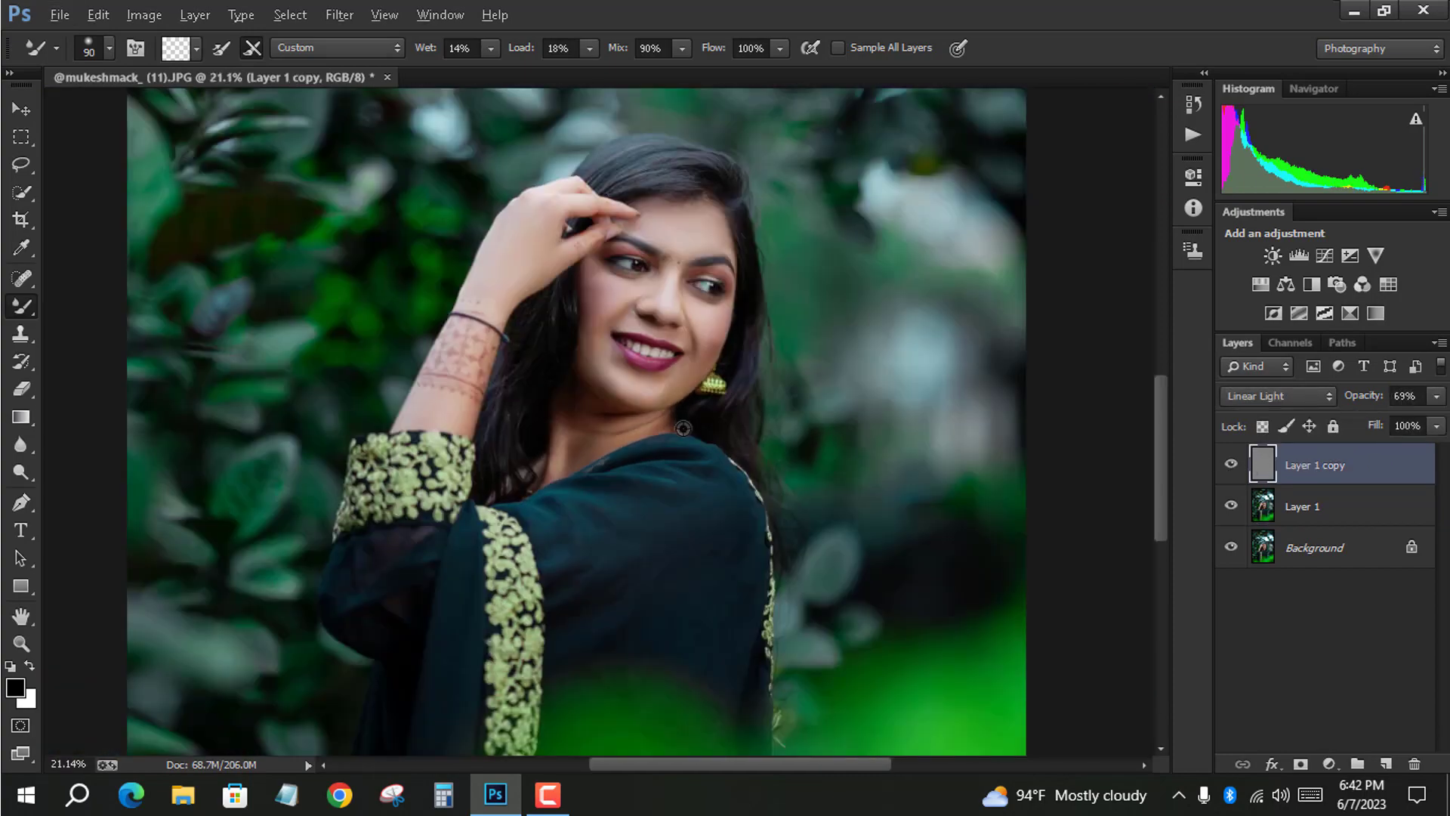
pyautogui.scroll(6, 688, 331)
pyautogui.scroll(-10, 689, 331)
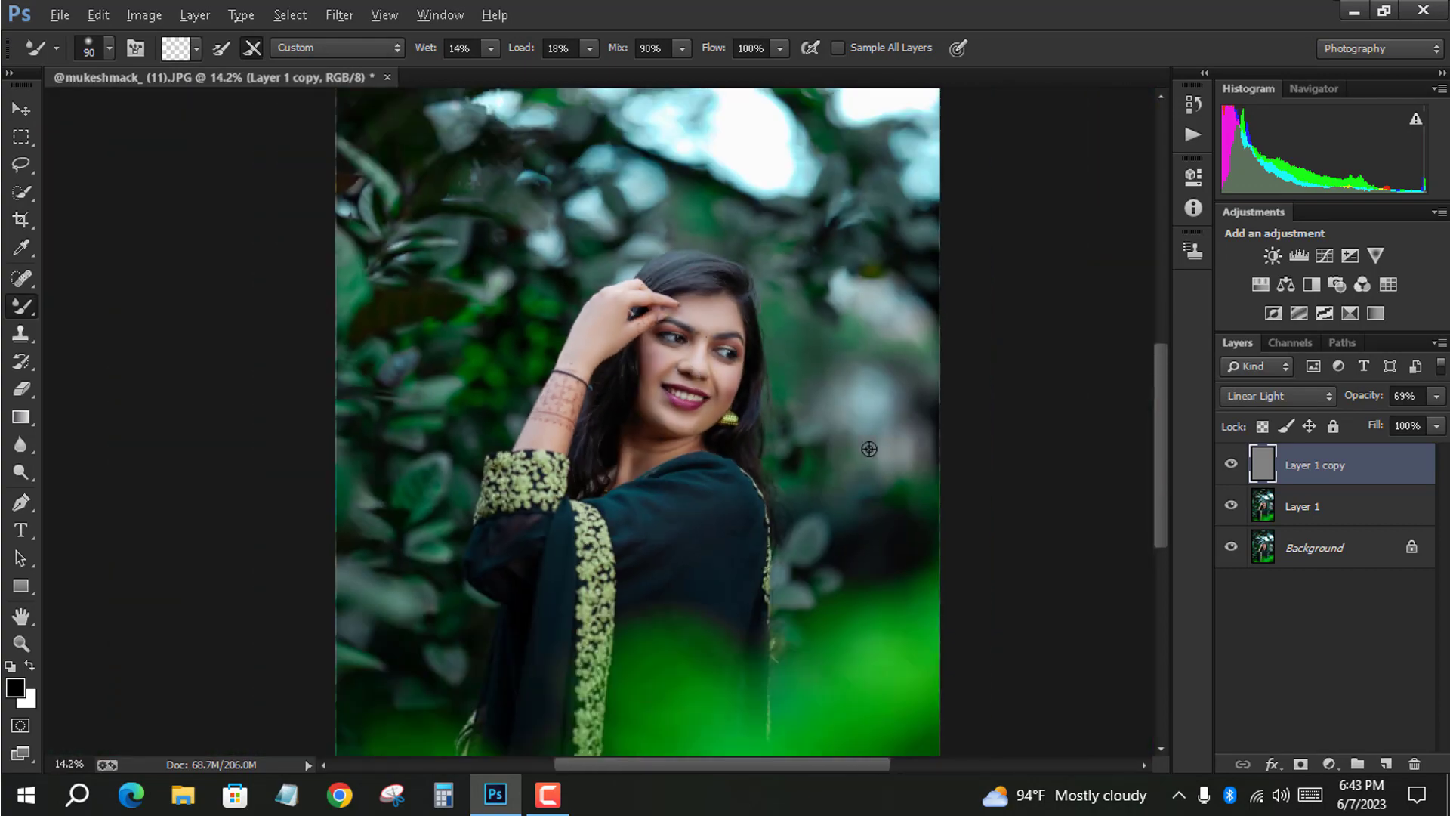
pyautogui.moveTo(1360, 400); pyautogui.dragTo(1369, 400)
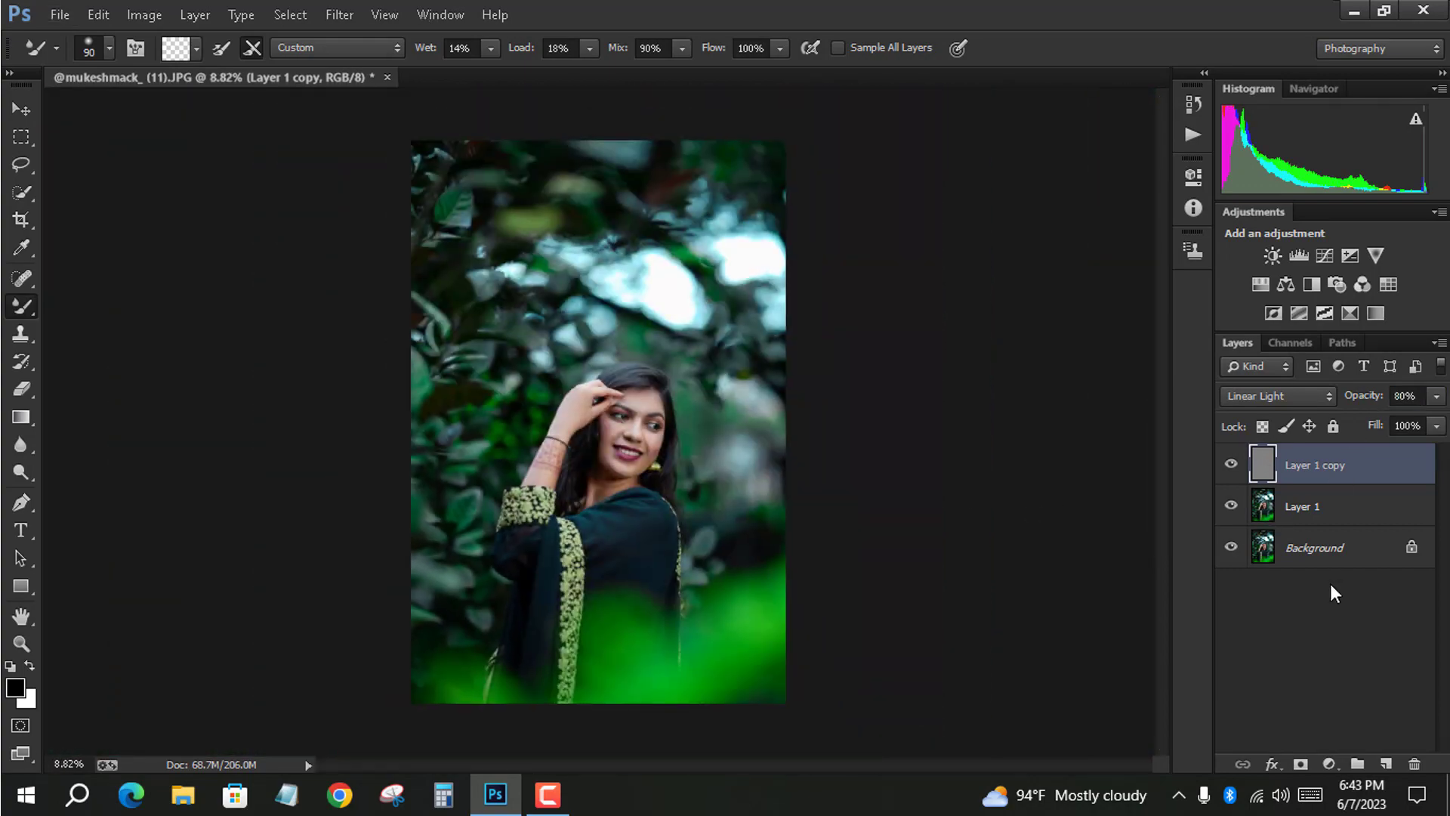
# Merge Layer 1 and Layer 1 copy into the Background, and duplicate the merged result as a new layer
pyautogui.click(1345, 512)
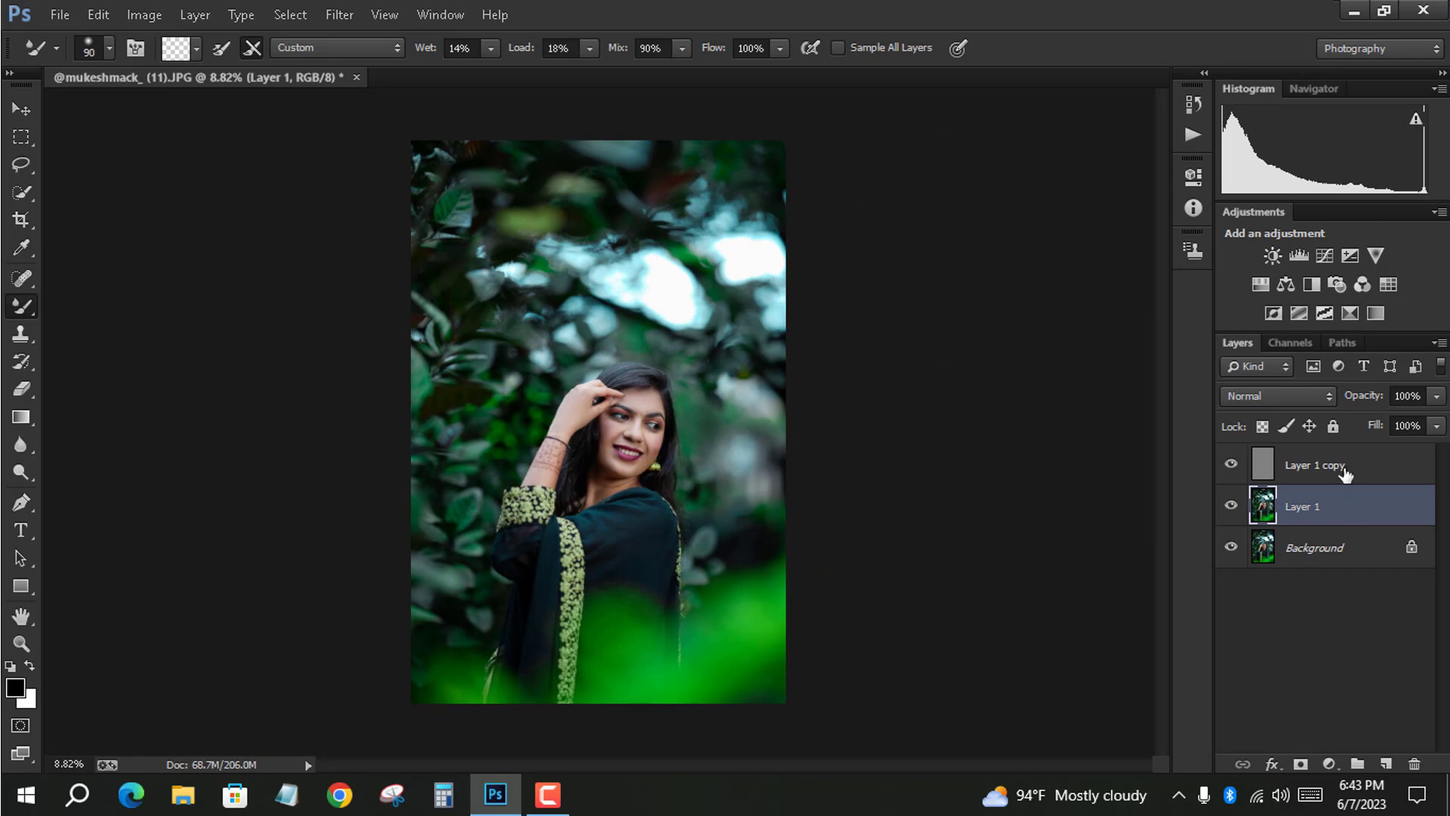
pyautogui.keyDown('ctrl'); pyautogui.click(1346, 474); pyautogui.keyUp('ctrl')
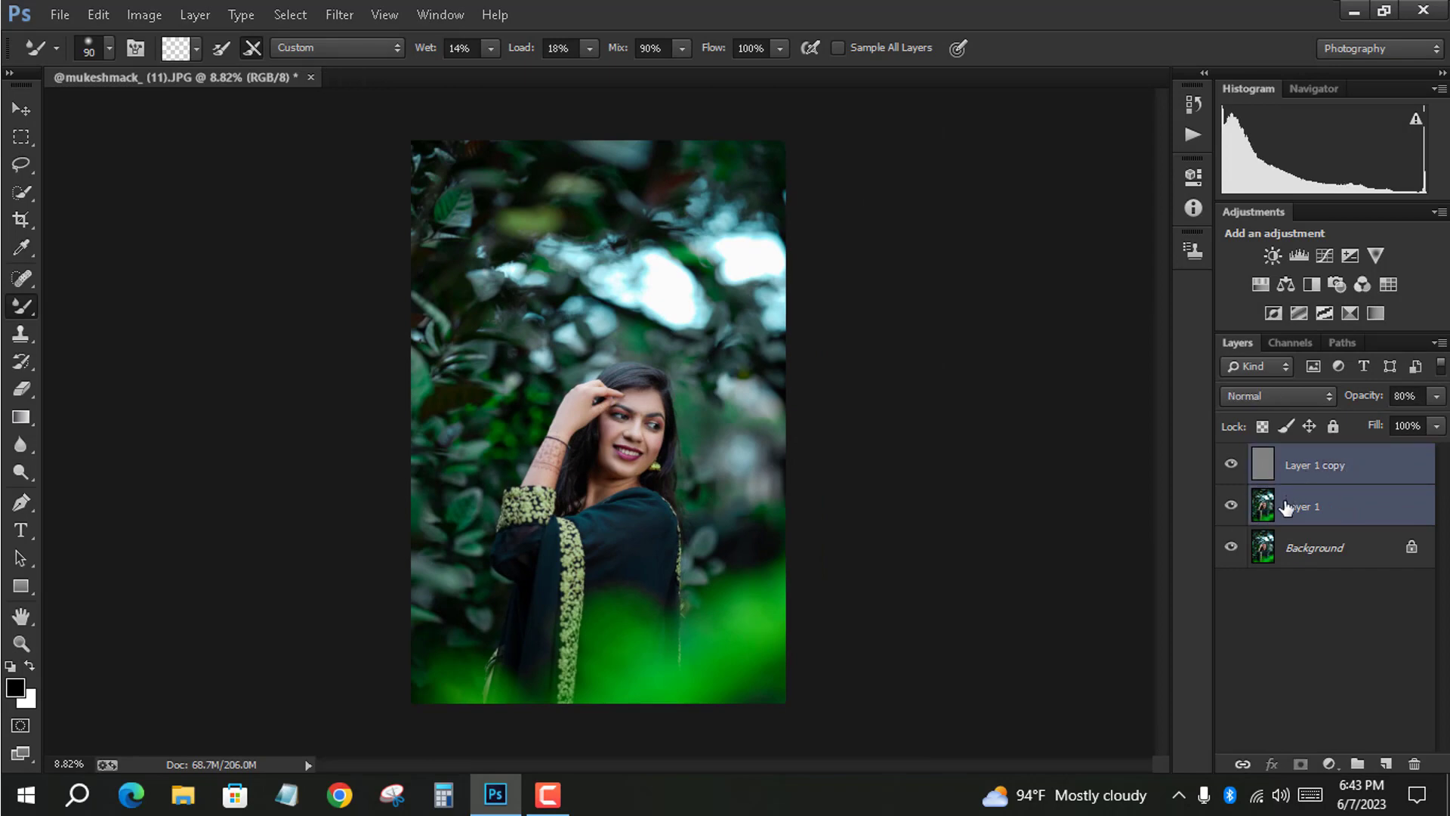
pyautogui.hotkey('ctrl', 'e')
pyautogui.hotkey('ctrl', 'e')
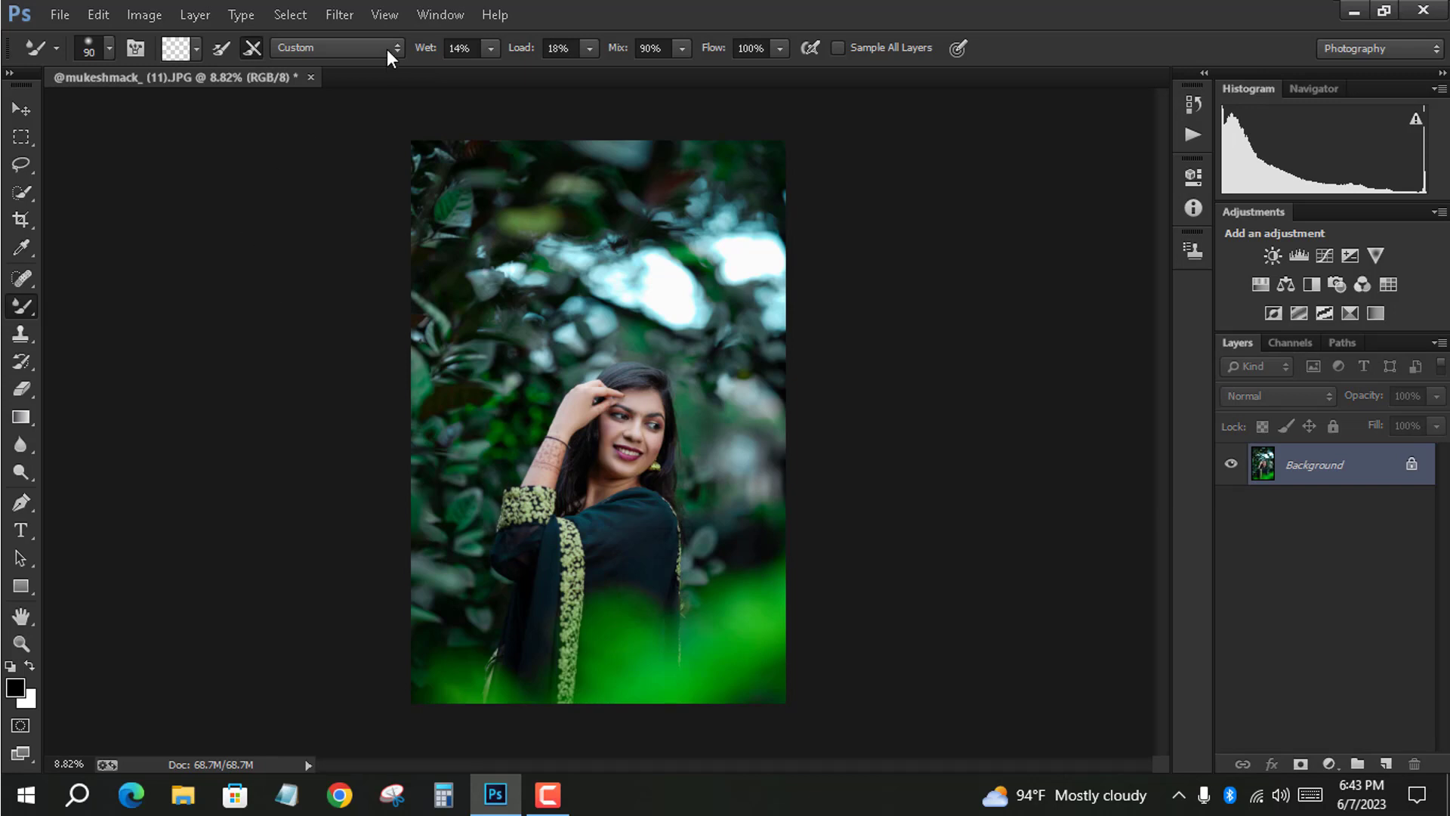
pyautogui.hotkey('ctrl', 'j')
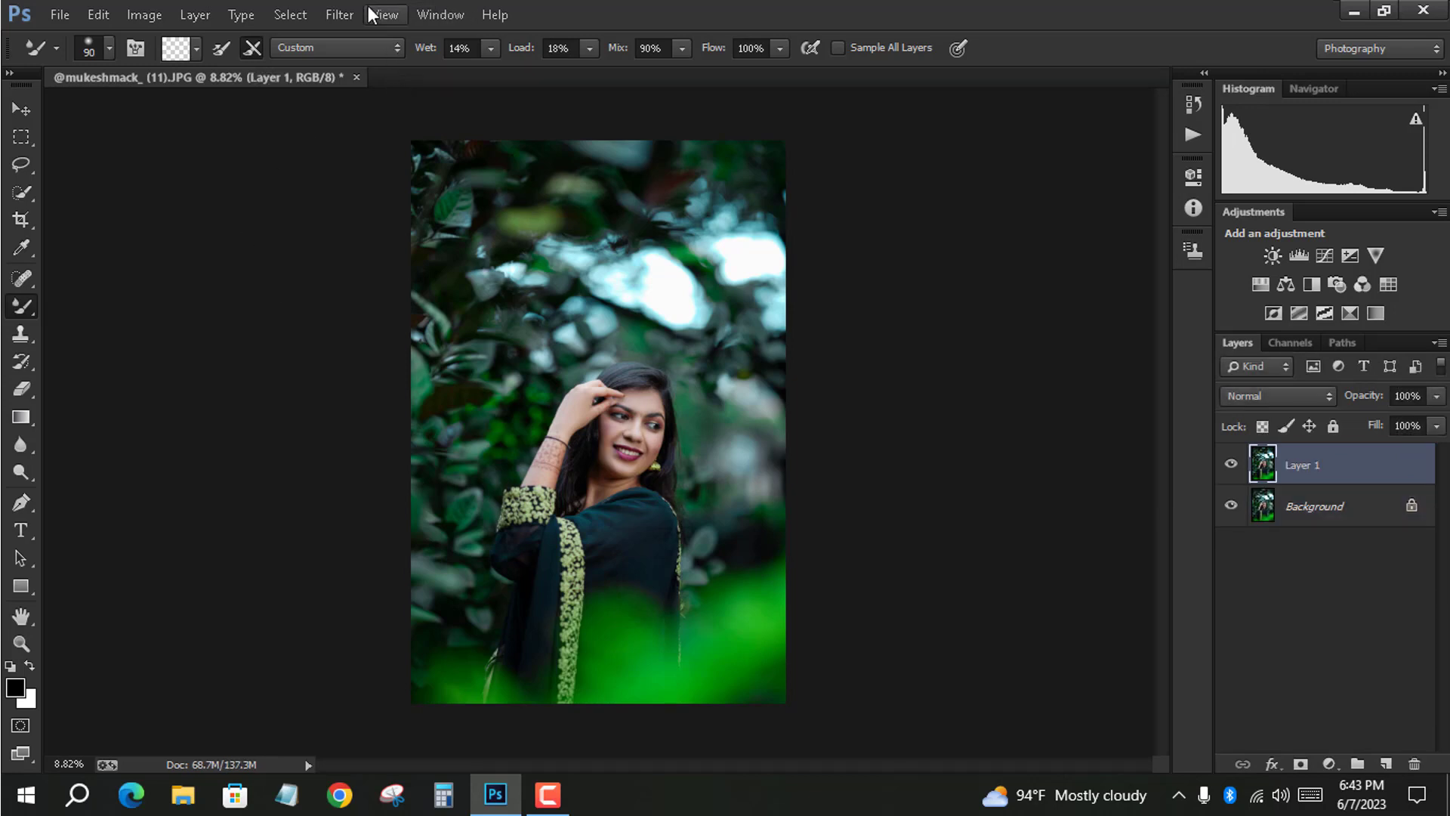
pyautogui.click(330, 18)
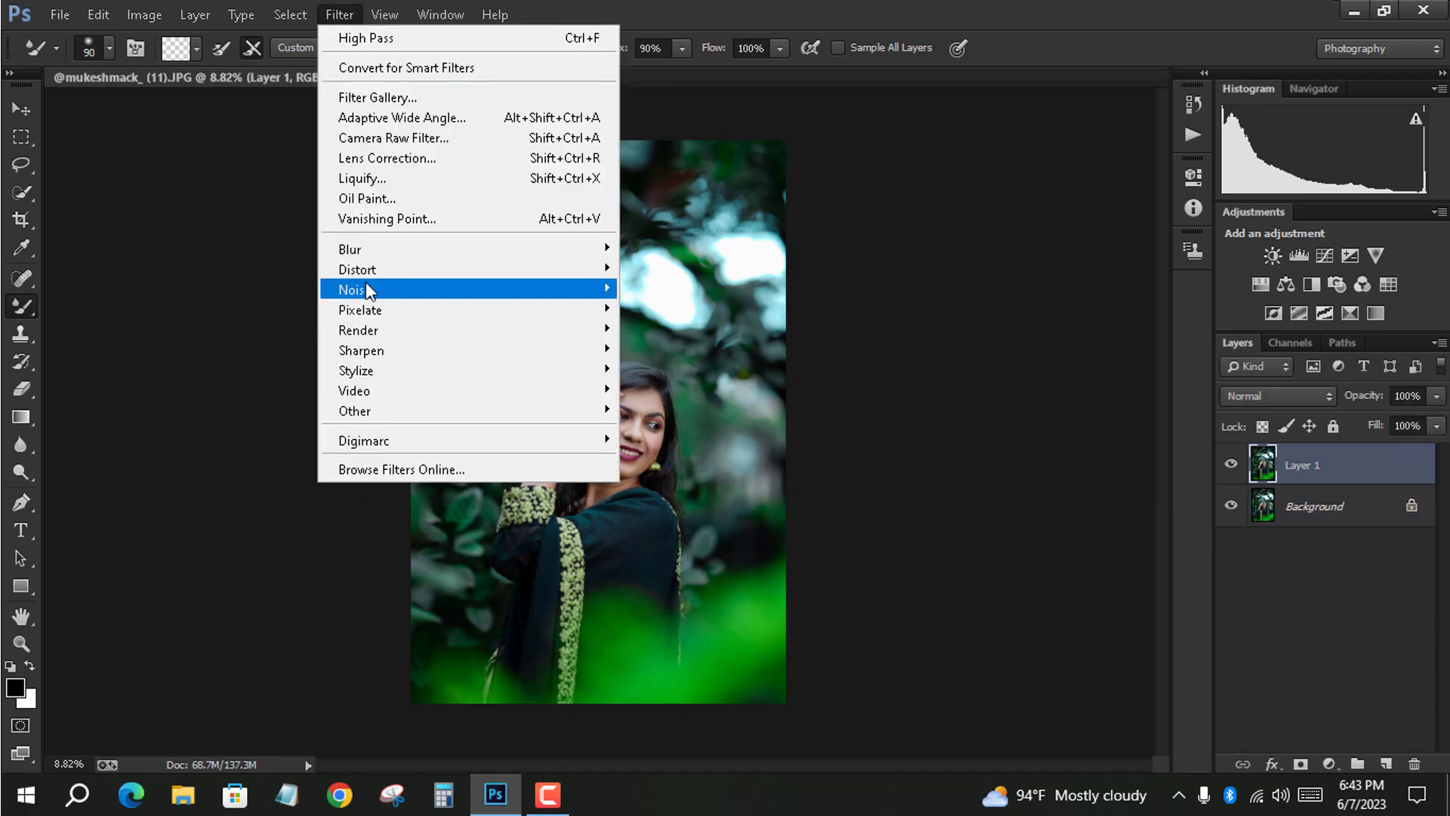
pyautogui.moveTo(365, 267)
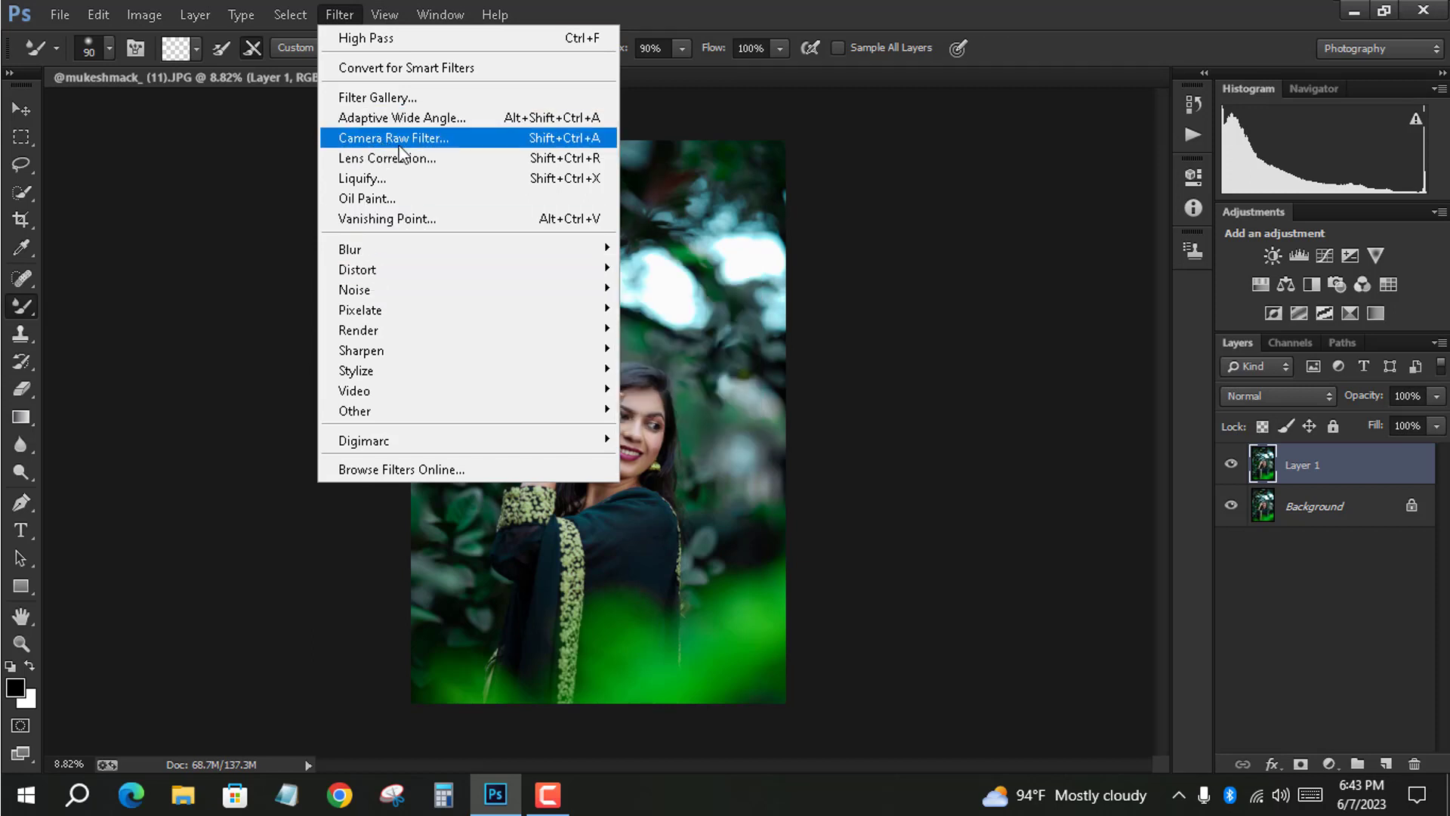
pyautogui.click(1004, 400)
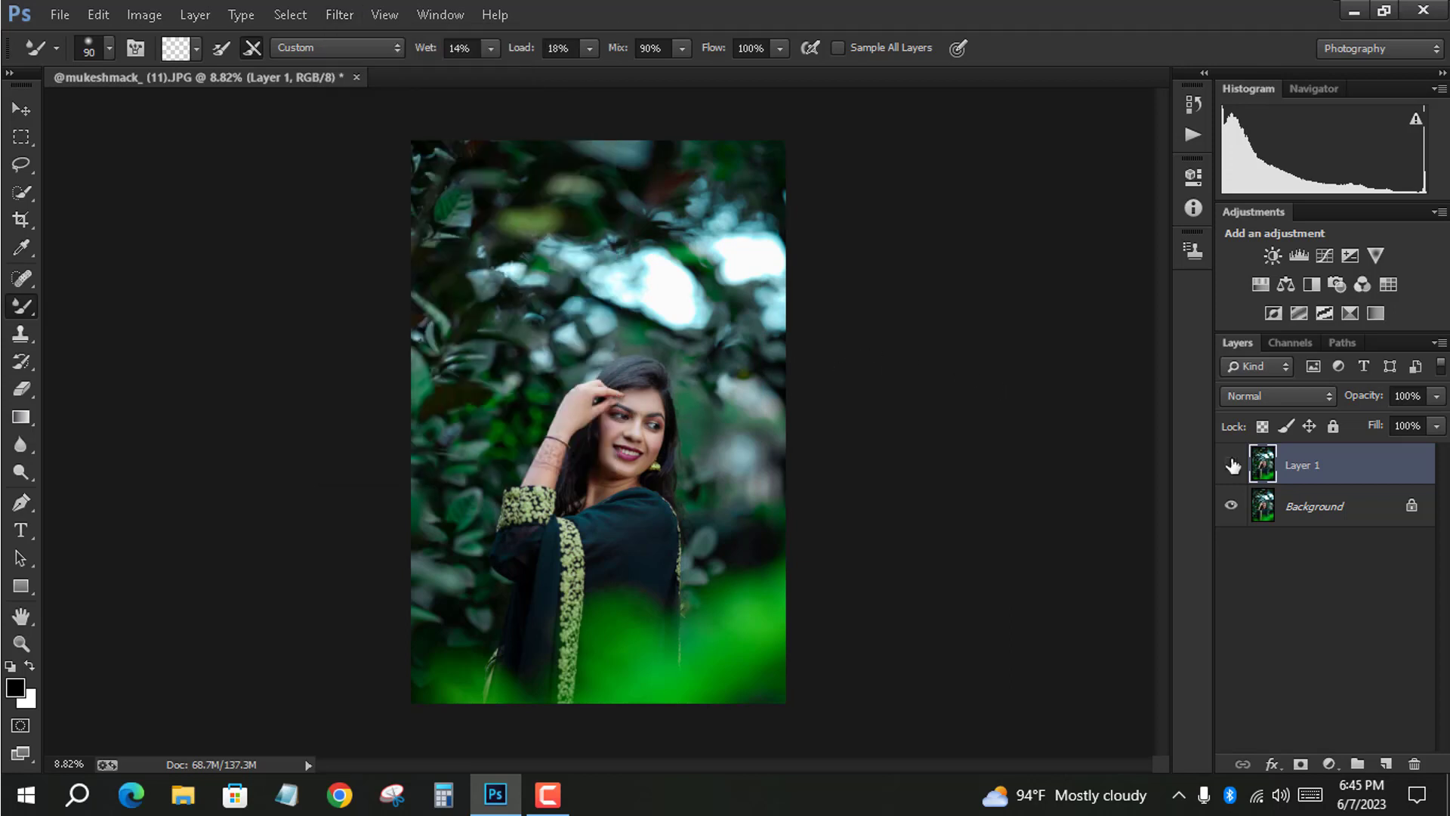
# Compare the portrait with the duplicated Layer 1 hidden and shown
pyautogui.click(1232, 465)
pyautogui.click(1232, 464)
pyautogui.scroll(1, 921, 532)
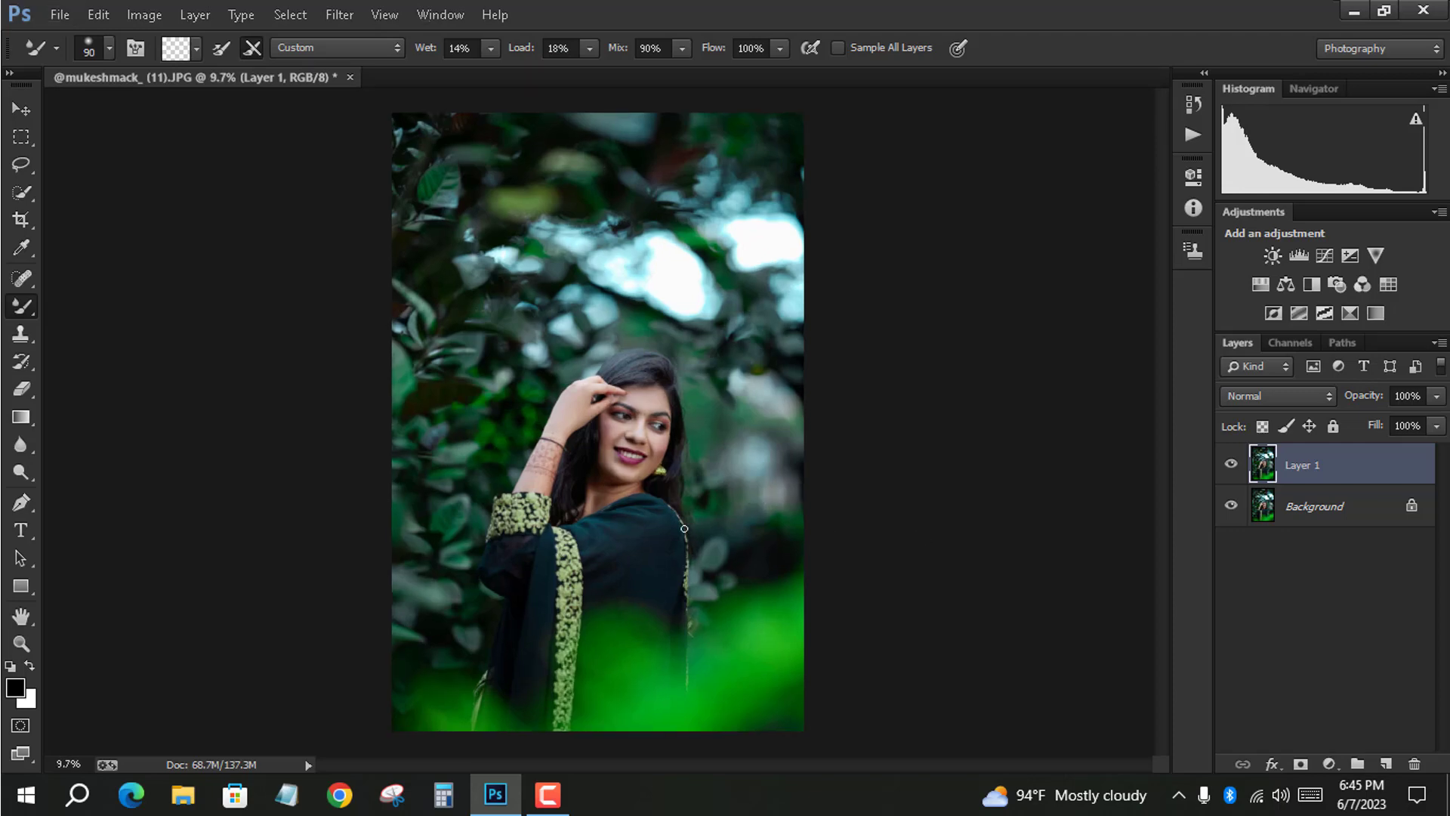
pyautogui.scroll(1, 684, 528)
pyautogui.scroll(-1, 672, 506)
# Using the Camera Raw filter on Layer 1, set Highlights -20, Shadows +7, Whites +6, Blacks -7 and Vibrance +5
pyautogui.hotkey('ctrl', 'shift', 'a')
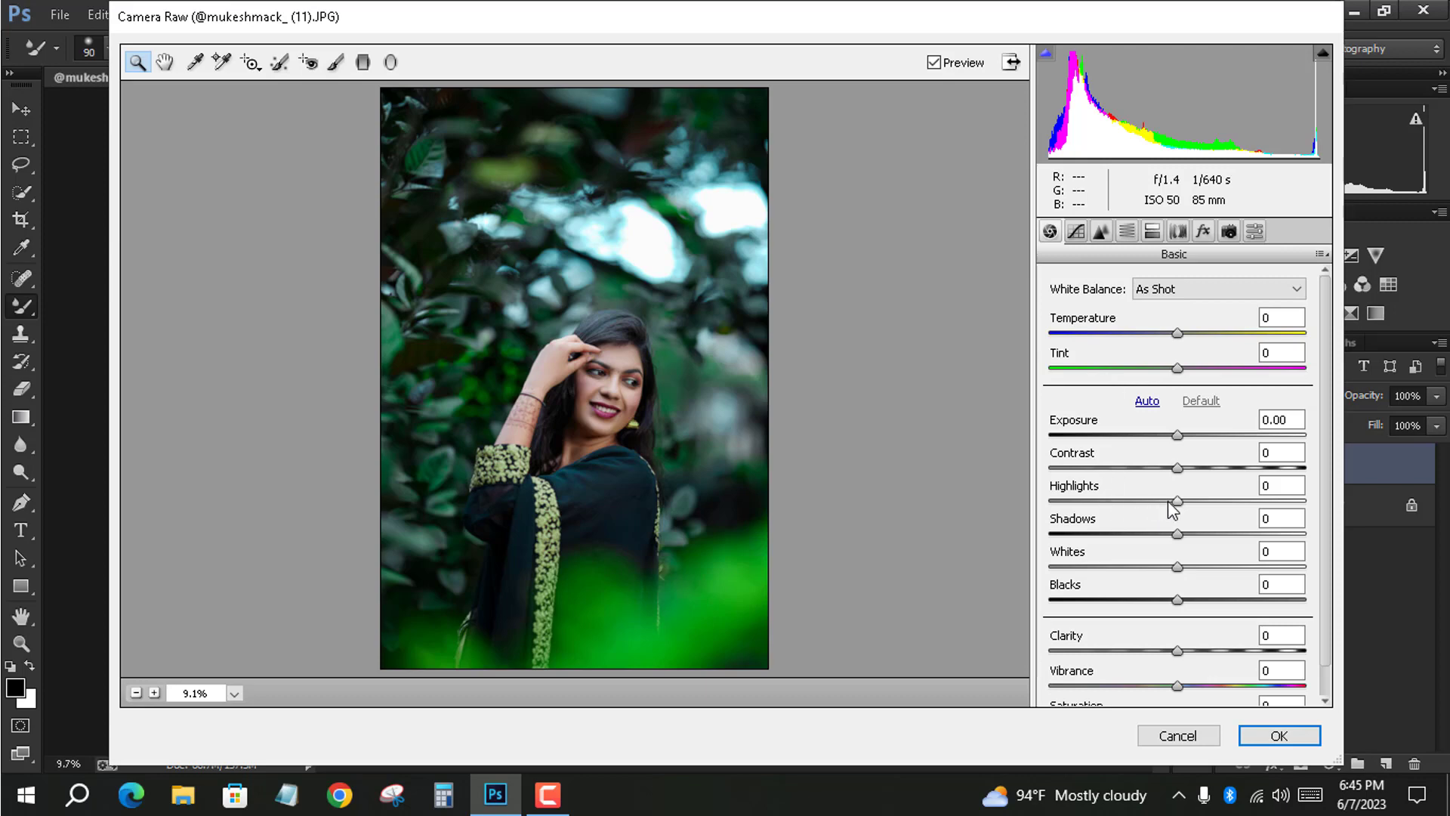
pyautogui.moveTo(1173, 502); pyautogui.dragTo(1165, 501)
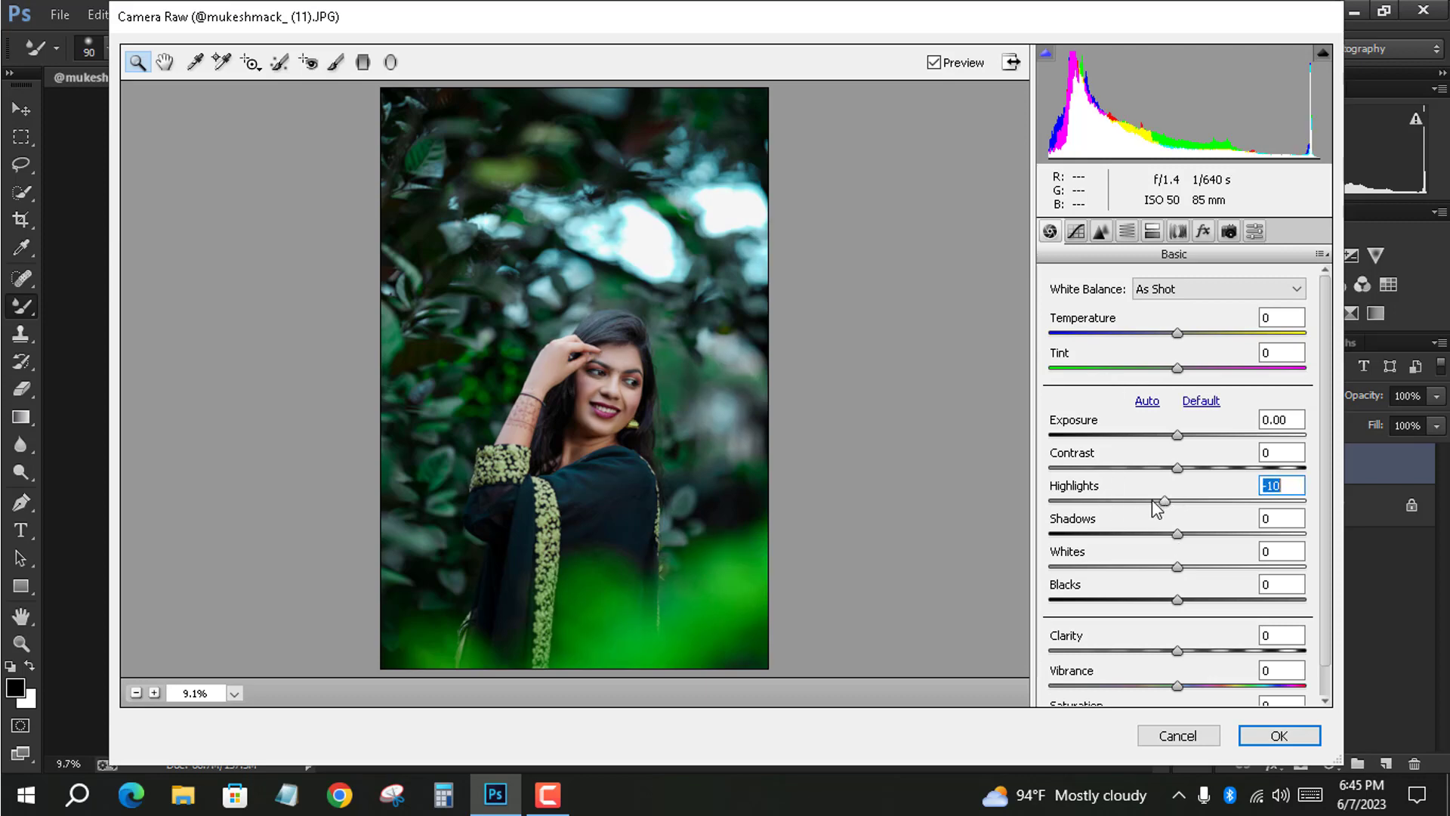
pyautogui.click(1153, 501)
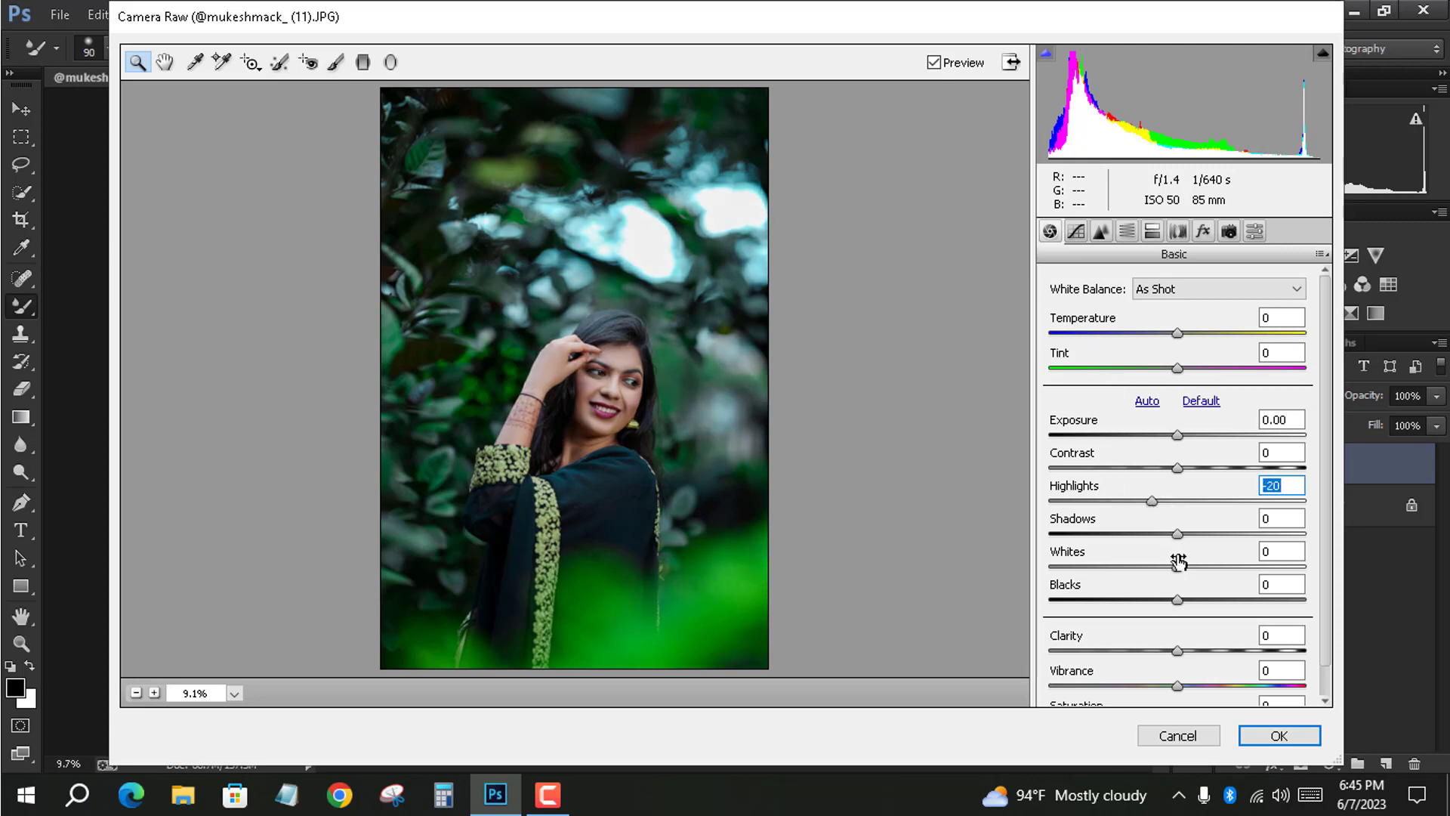
pyautogui.click(1187, 535)
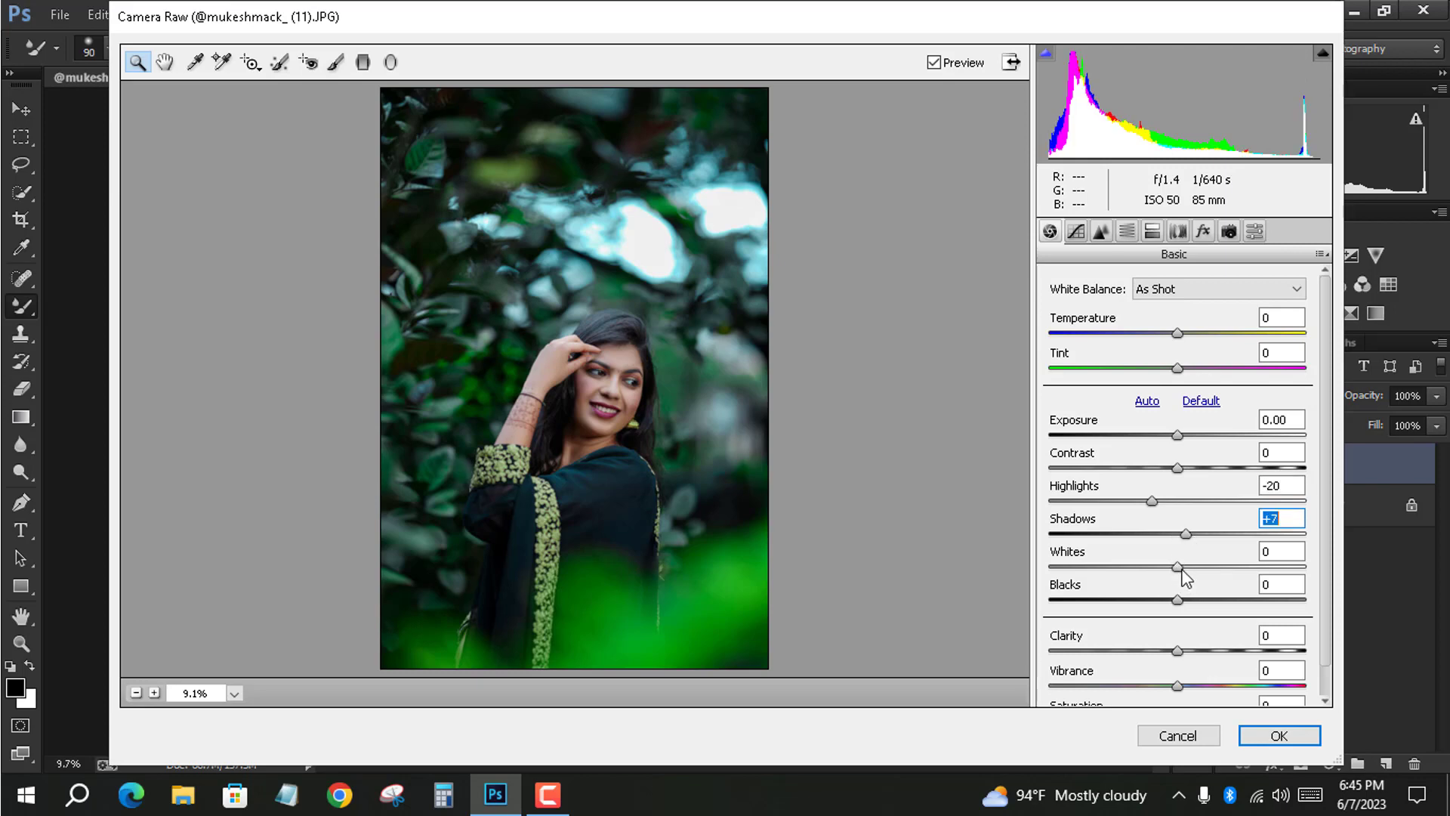
pyautogui.click(1183, 570)
pyautogui.moveTo(1183, 576)
pyautogui.mouseDown()
pyautogui.moveTo(1211, 564)
pyautogui.moveTo(1187, 568)
pyautogui.moveTo(1173, 601)
pyautogui.mouseUp()
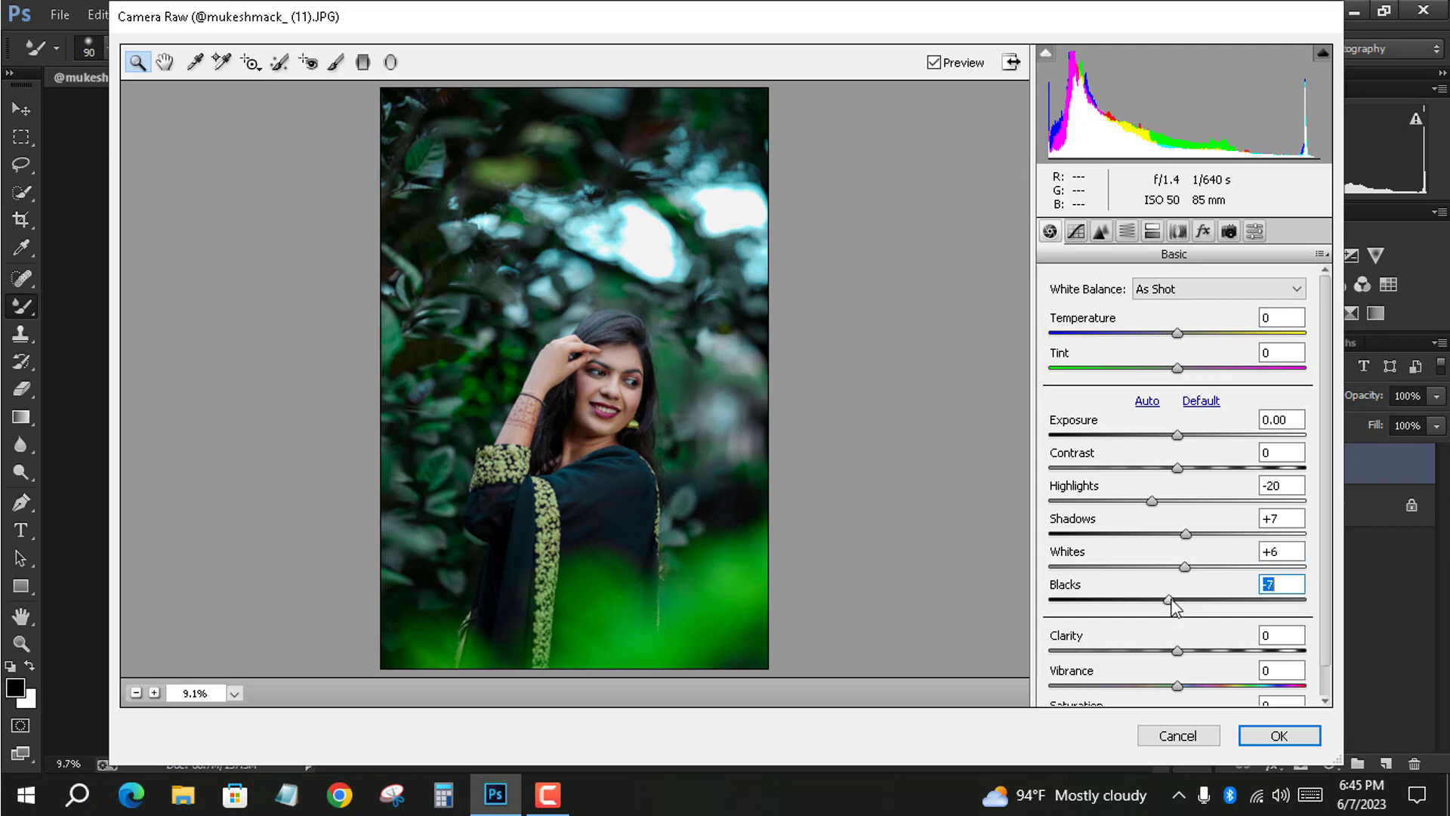
pyautogui.scroll(-1, 1178, 667)
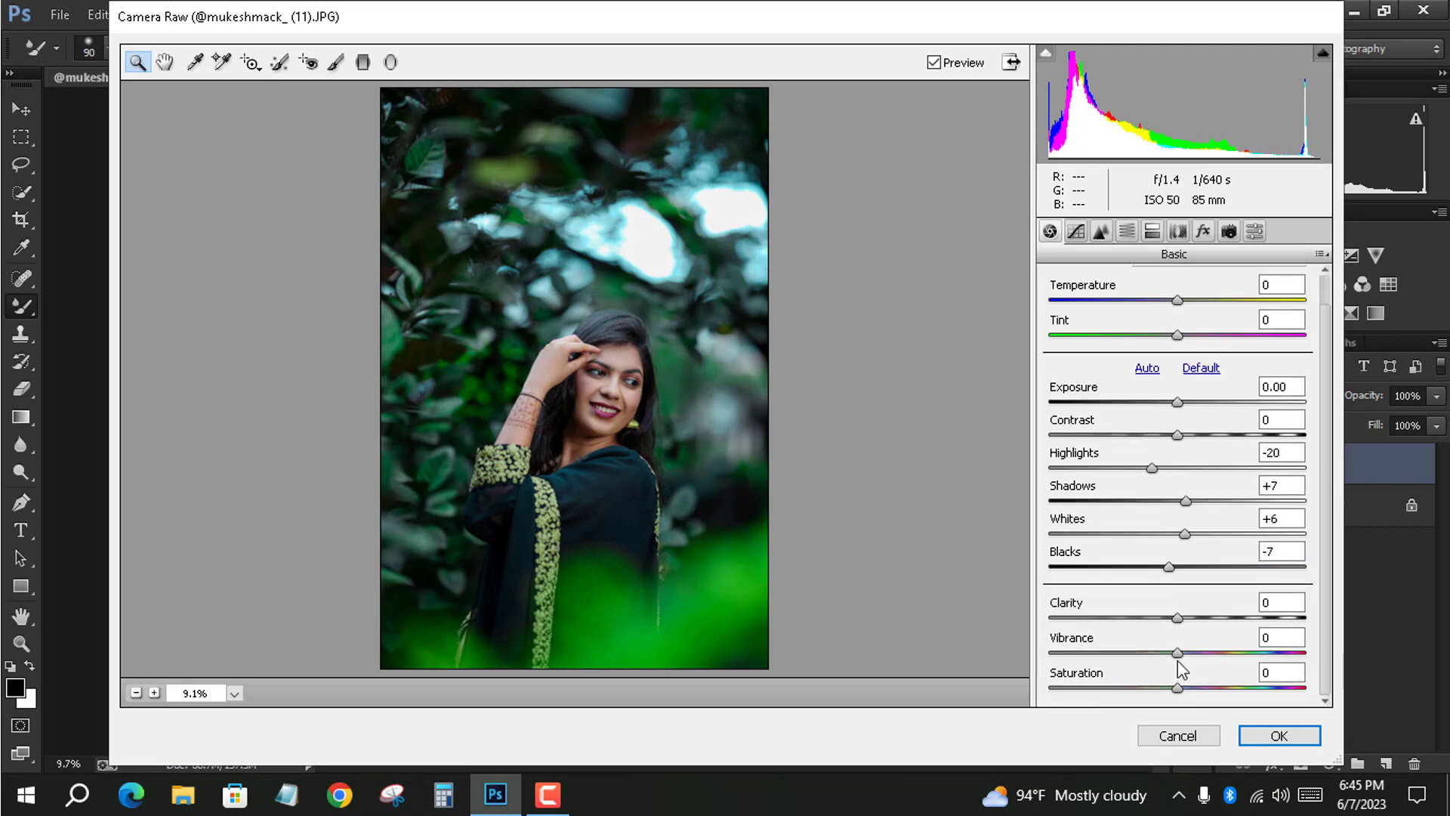
pyautogui.moveTo(1178, 651); pyautogui.dragTo(1184, 652)
pyautogui.scroll(1, 1156, 596)
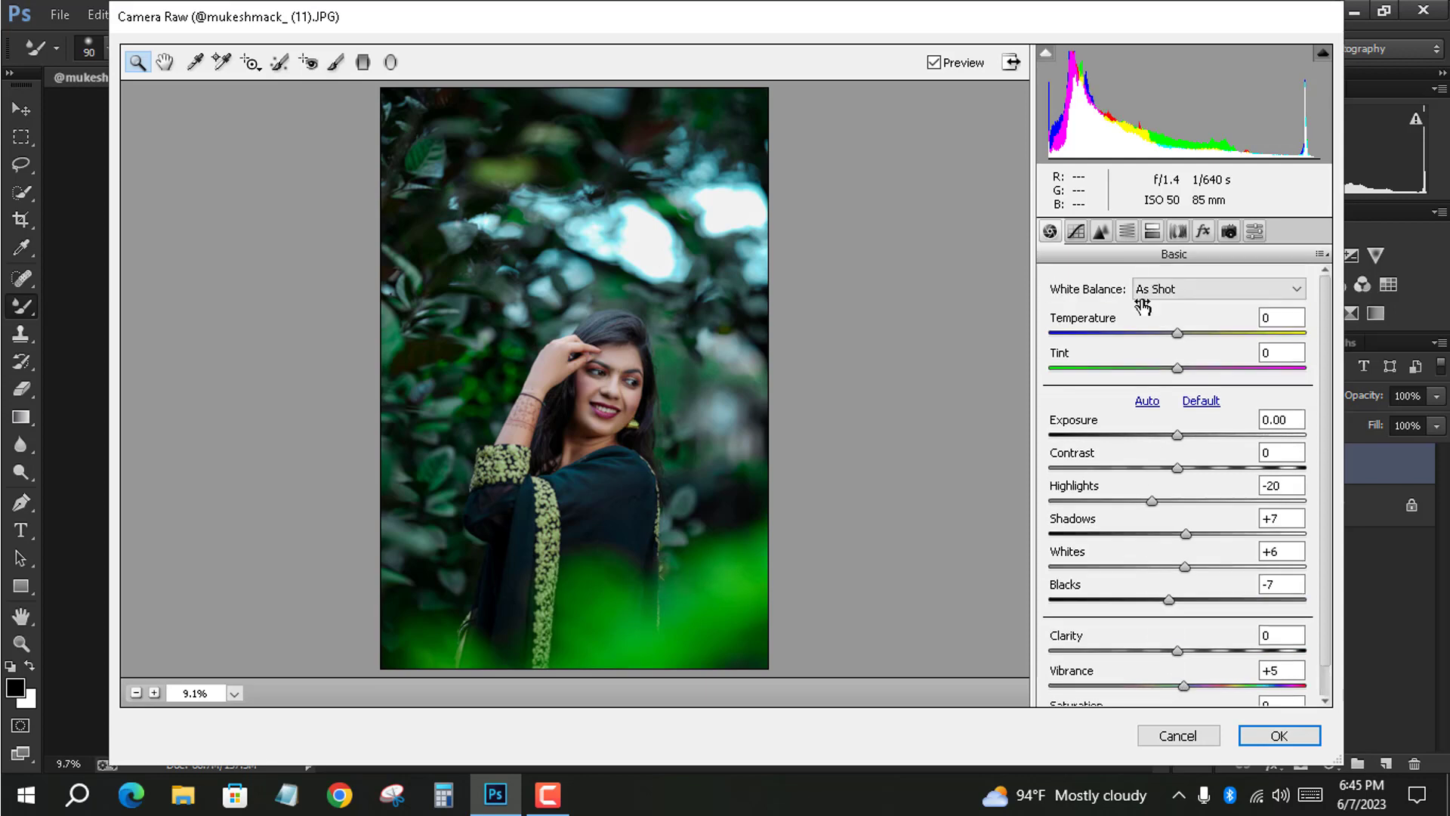
# Anchor the RGB point curve at its quarter, middle and three-quarter points, and raise its black point to output 8
pyautogui.click(1103, 233)
pyautogui.click(1076, 232)
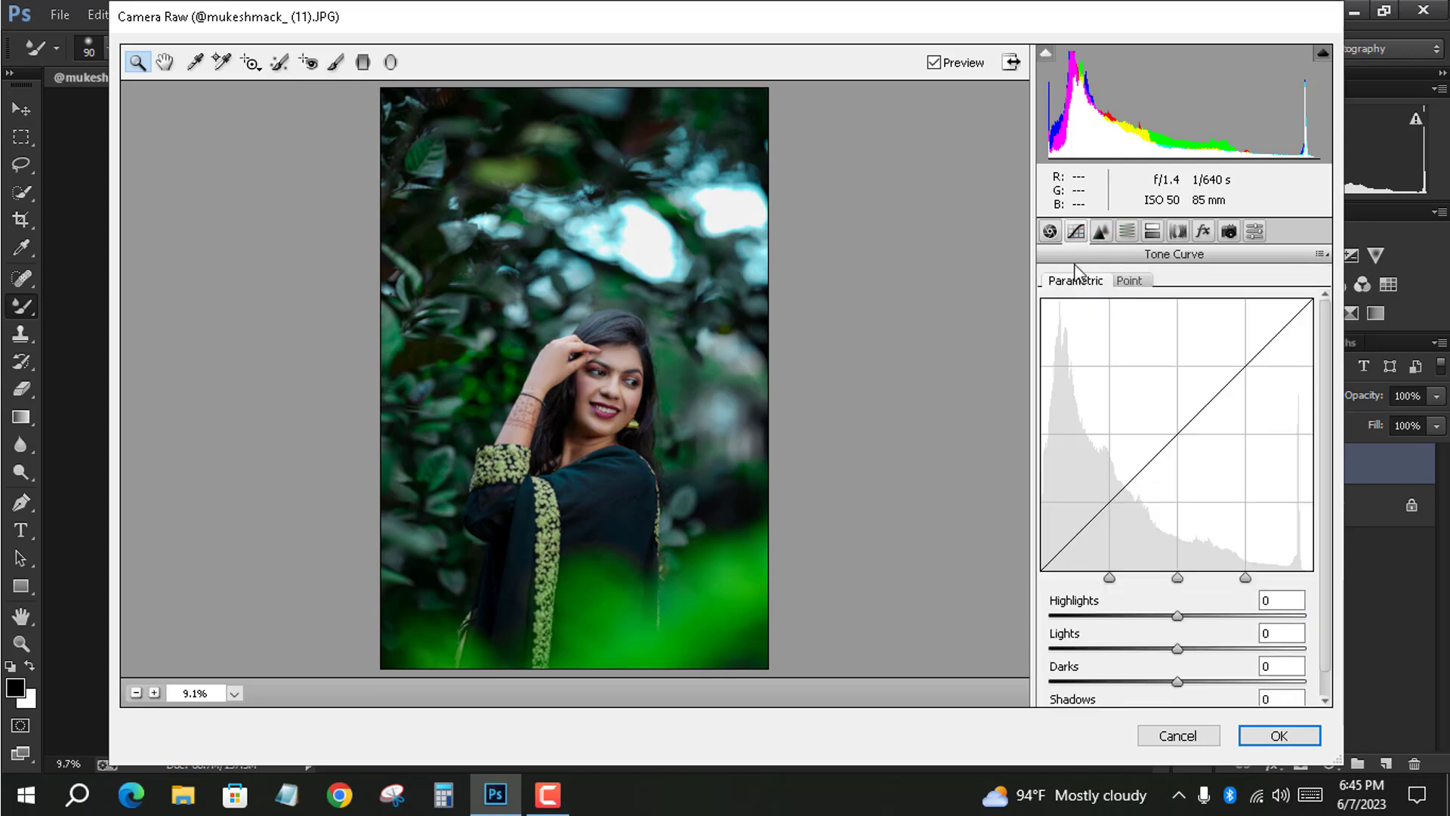
pyautogui.click(1130, 282)
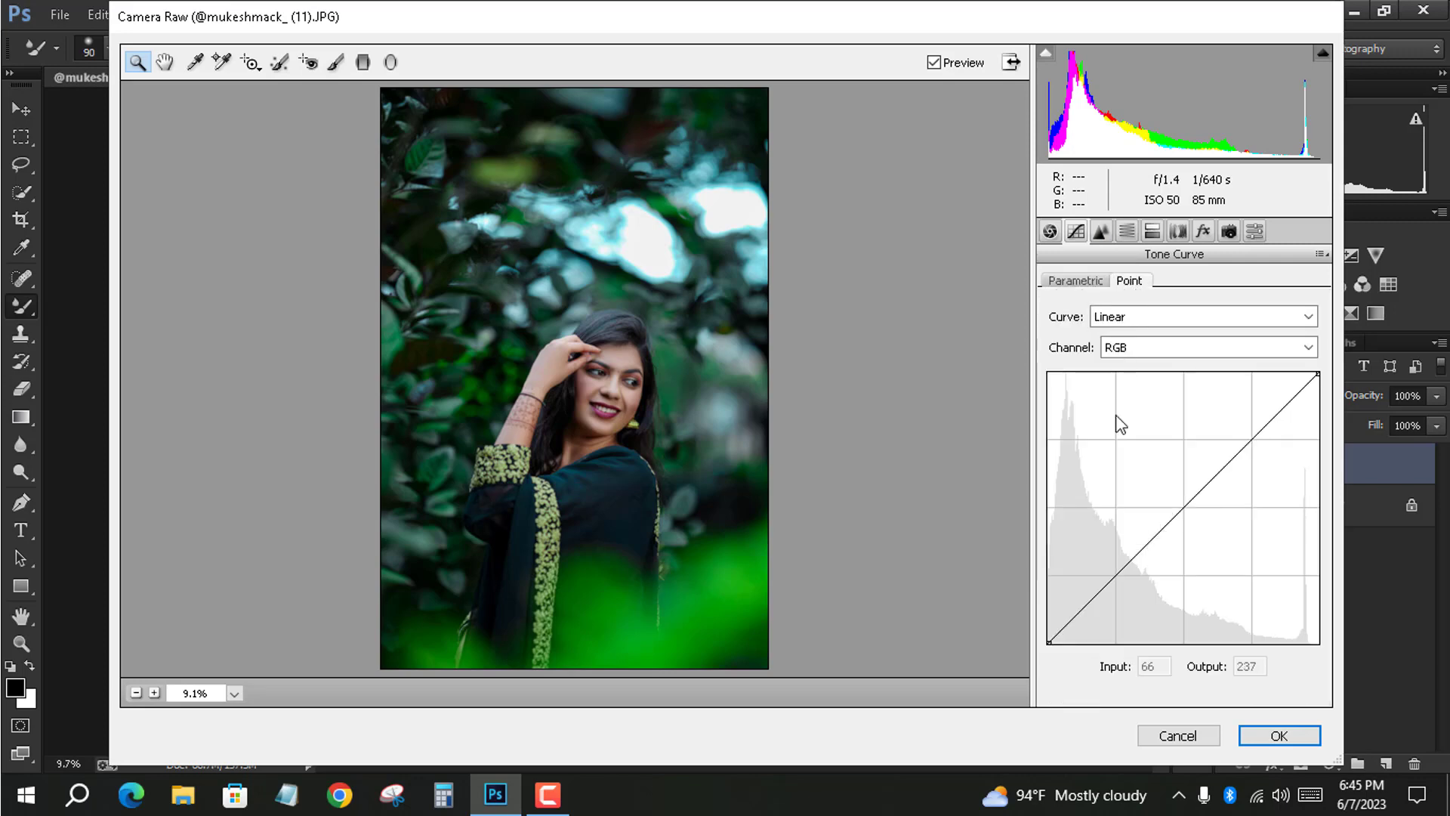
pyautogui.click(1116, 576)
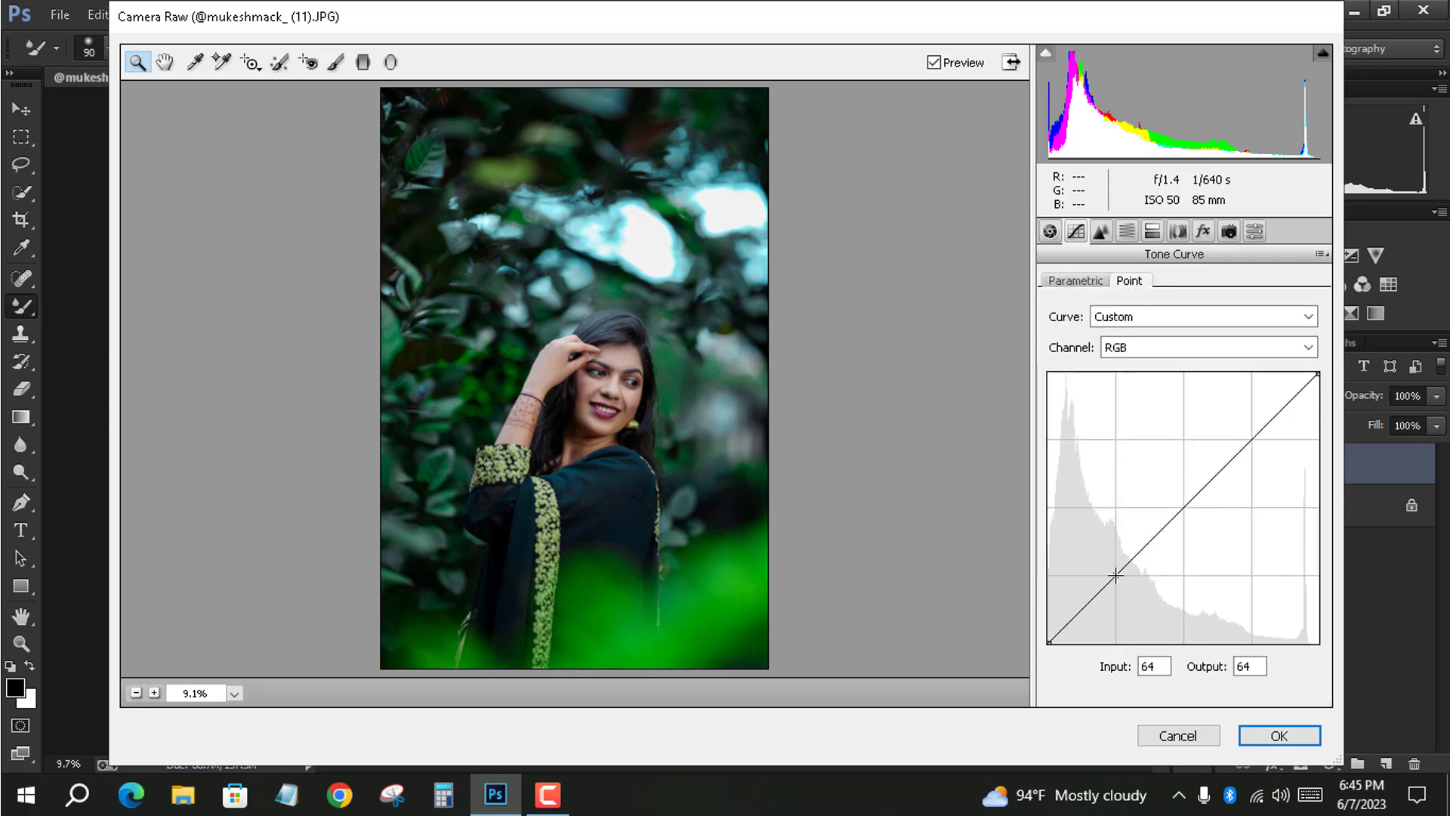
pyautogui.click(1183, 508)
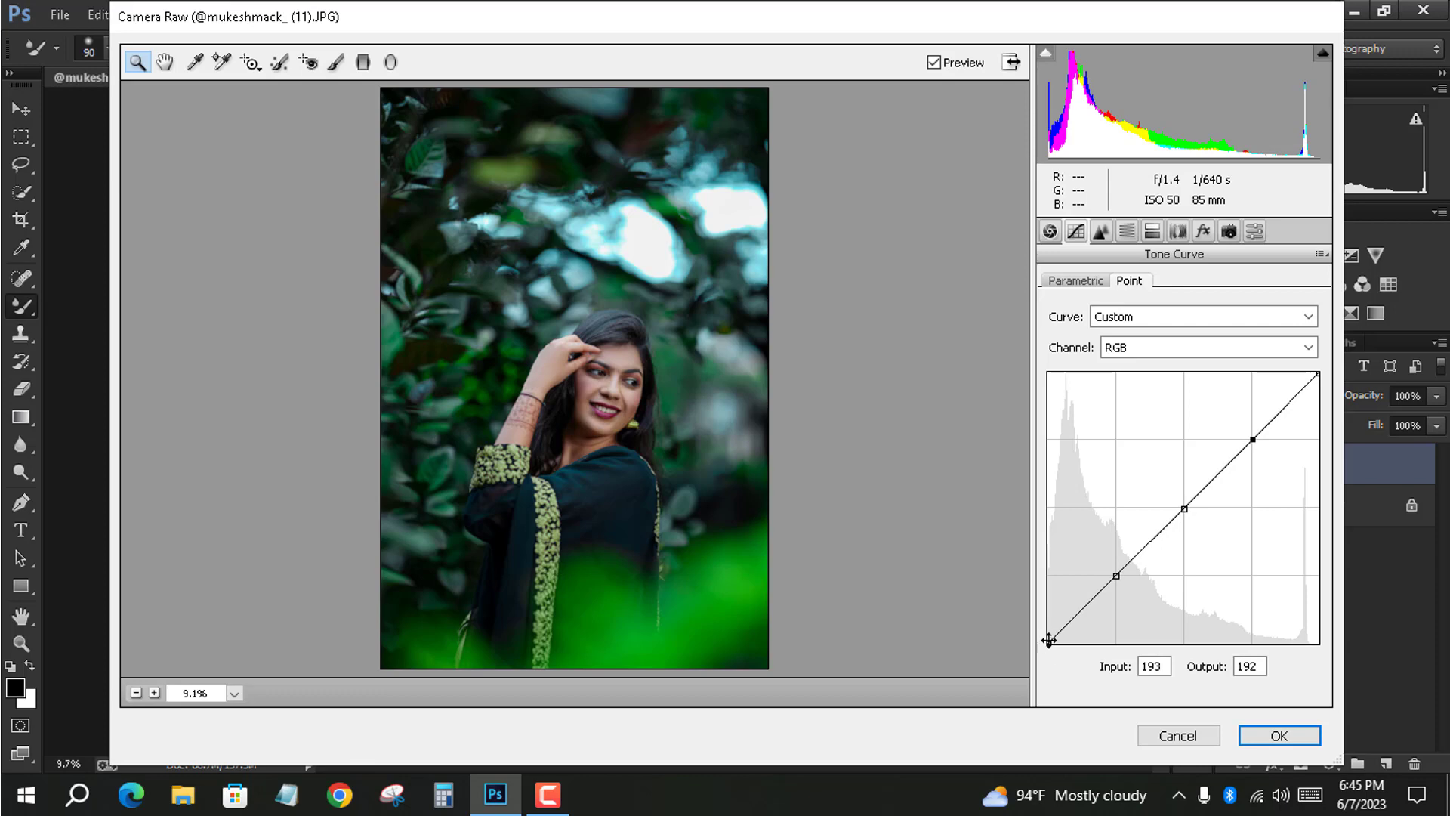
pyautogui.moveTo(1049, 643); pyautogui.dragTo(1044, 634)
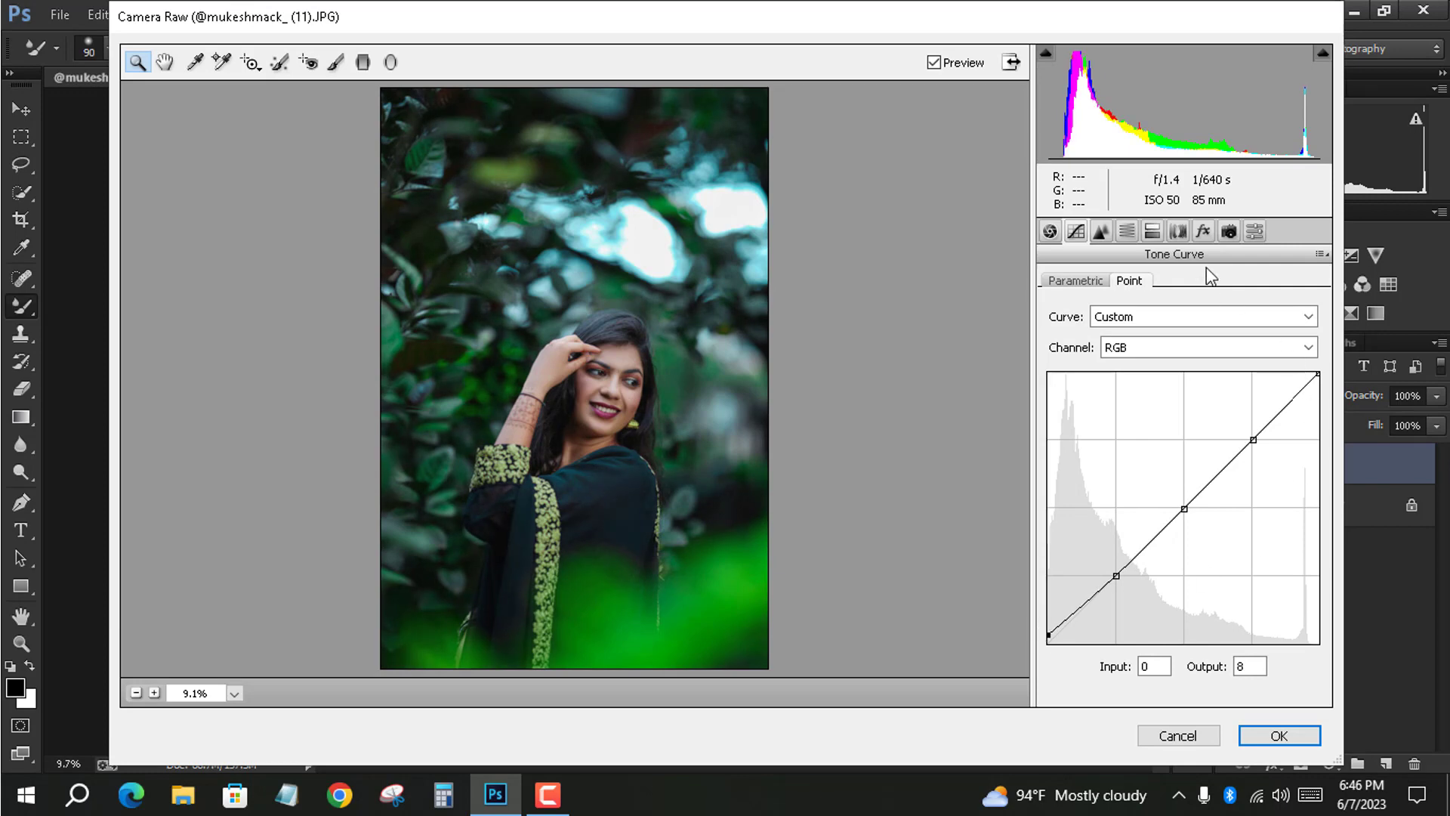
# Shift the HSL hues to Greens +100, Yellows -100, Blues +38 and Aquas -19
pyautogui.click(1127, 232)
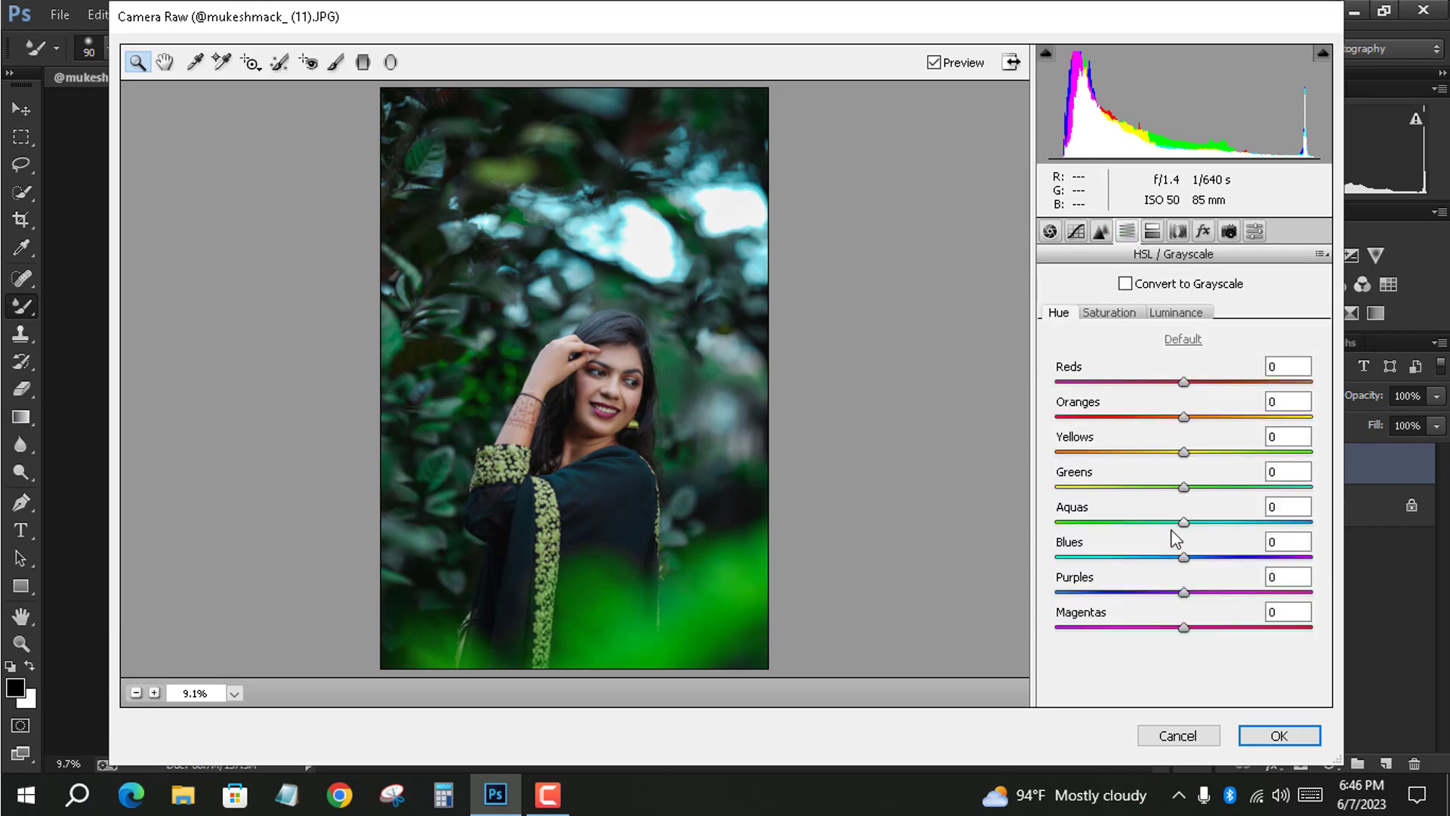
pyautogui.moveTo(1188, 488); pyautogui.dragTo(1381, 487)
pyautogui.moveTo(1151, 451); pyautogui.dragTo(1013, 473)
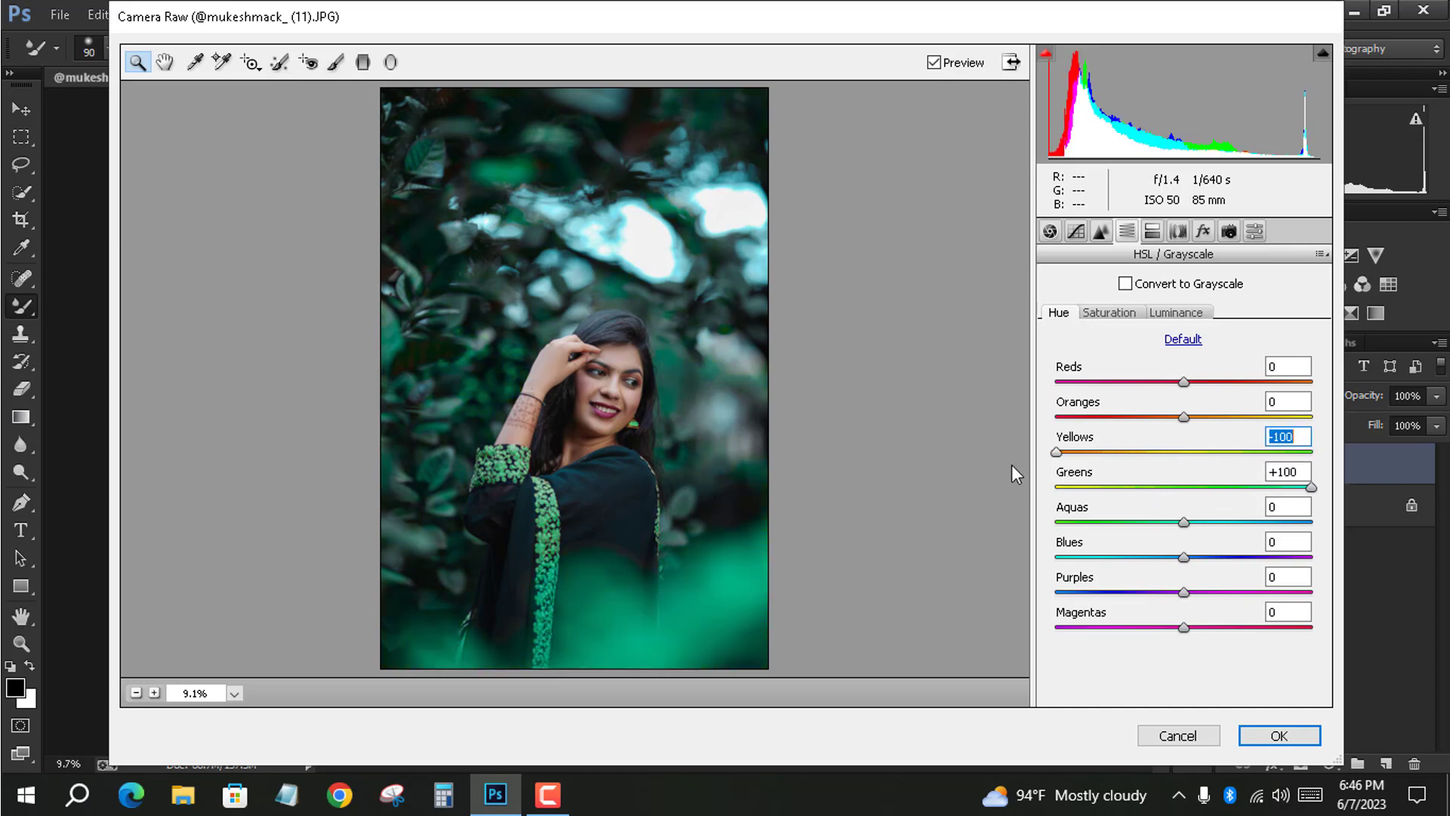
pyautogui.moveTo(1184, 556); pyautogui.dragTo(1232, 557)
pyautogui.moveTo(1183, 522)
pyautogui.mouseDown()
pyautogui.moveTo(1288, 538)
pyautogui.moveTo(995, 529)
pyautogui.moveTo(1159, 521)
pyautogui.mouseUp()
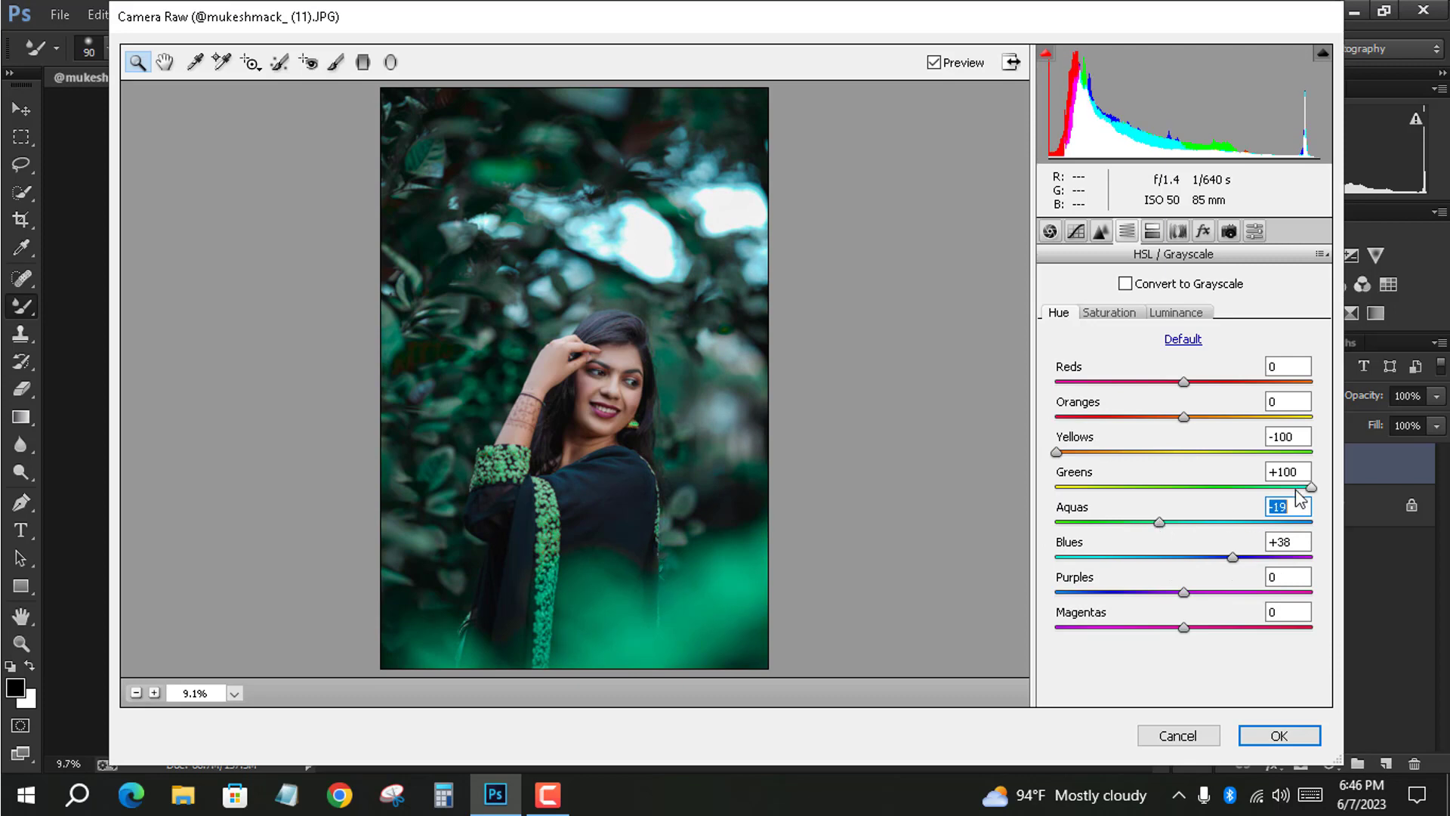
# Readjust the HSL hues to Greens +21, Yellows +100 and Blues -5
pyautogui.moveTo(1311, 487); pyautogui.dragTo(1254, 499)
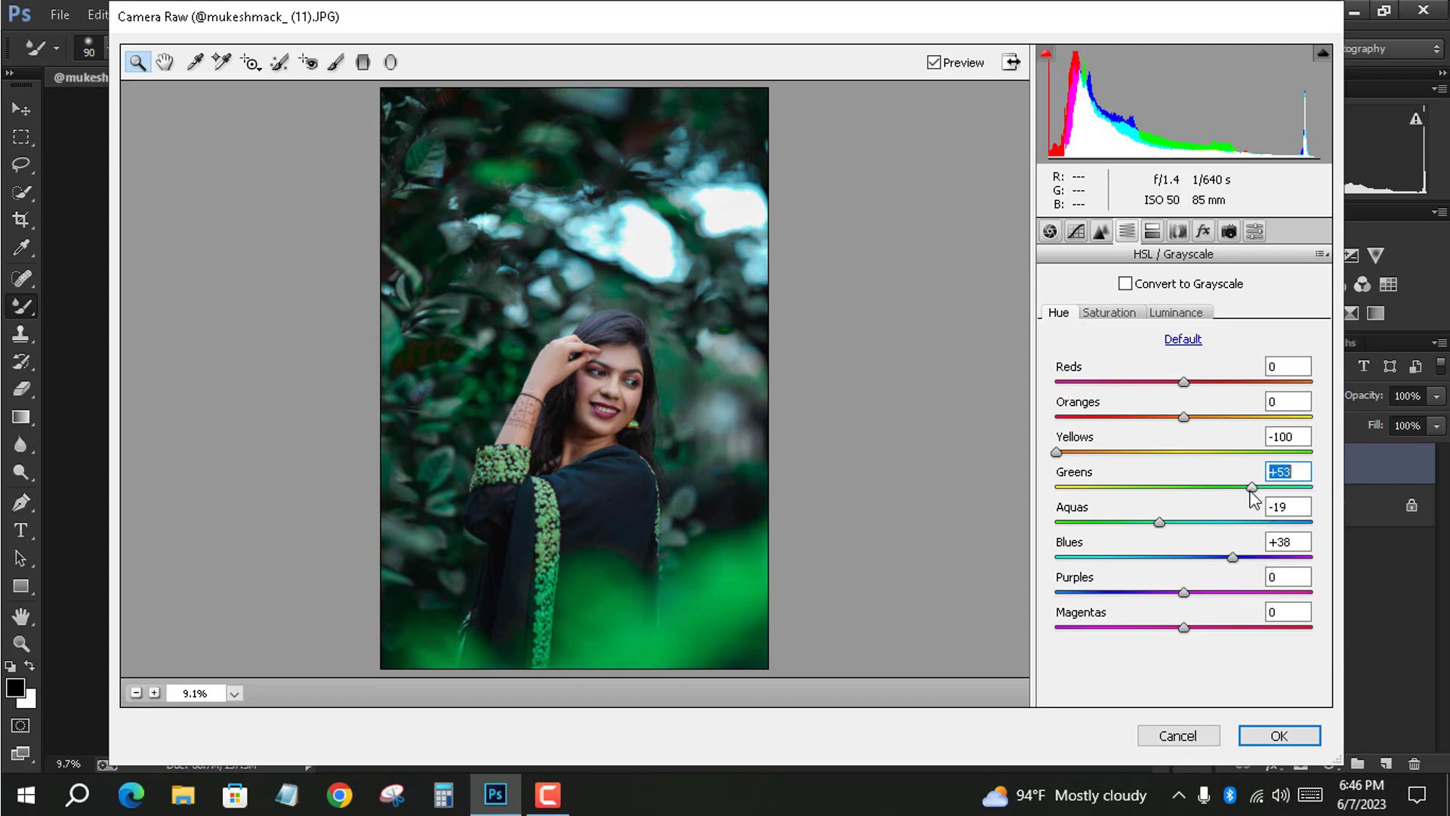
pyautogui.moveTo(1233, 557); pyautogui.dragTo(1163, 559)
pyautogui.moveTo(1254, 489); pyautogui.dragTo(1216, 523)
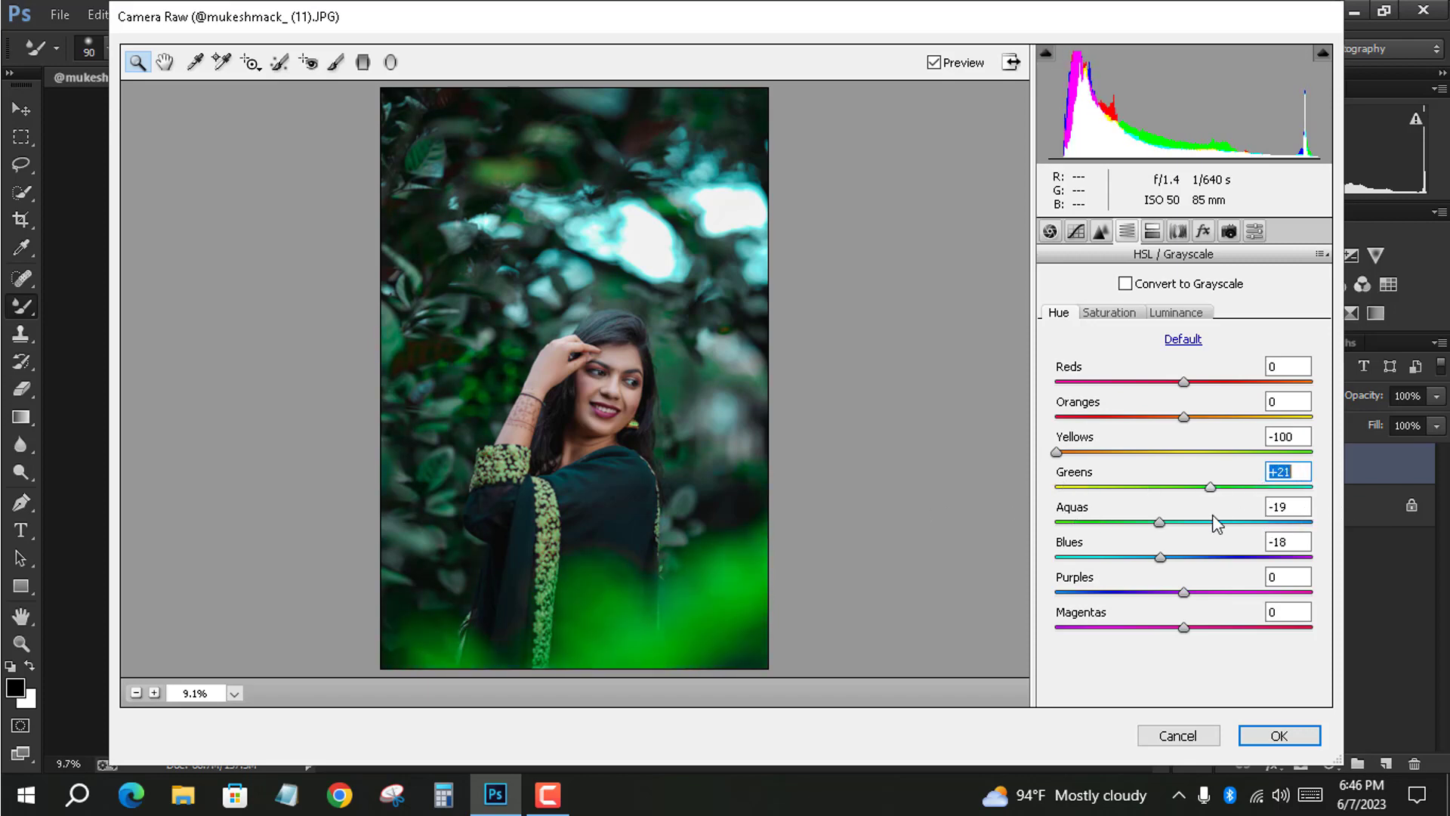
pyautogui.moveTo(1057, 452); pyautogui.dragTo(1312, 452)
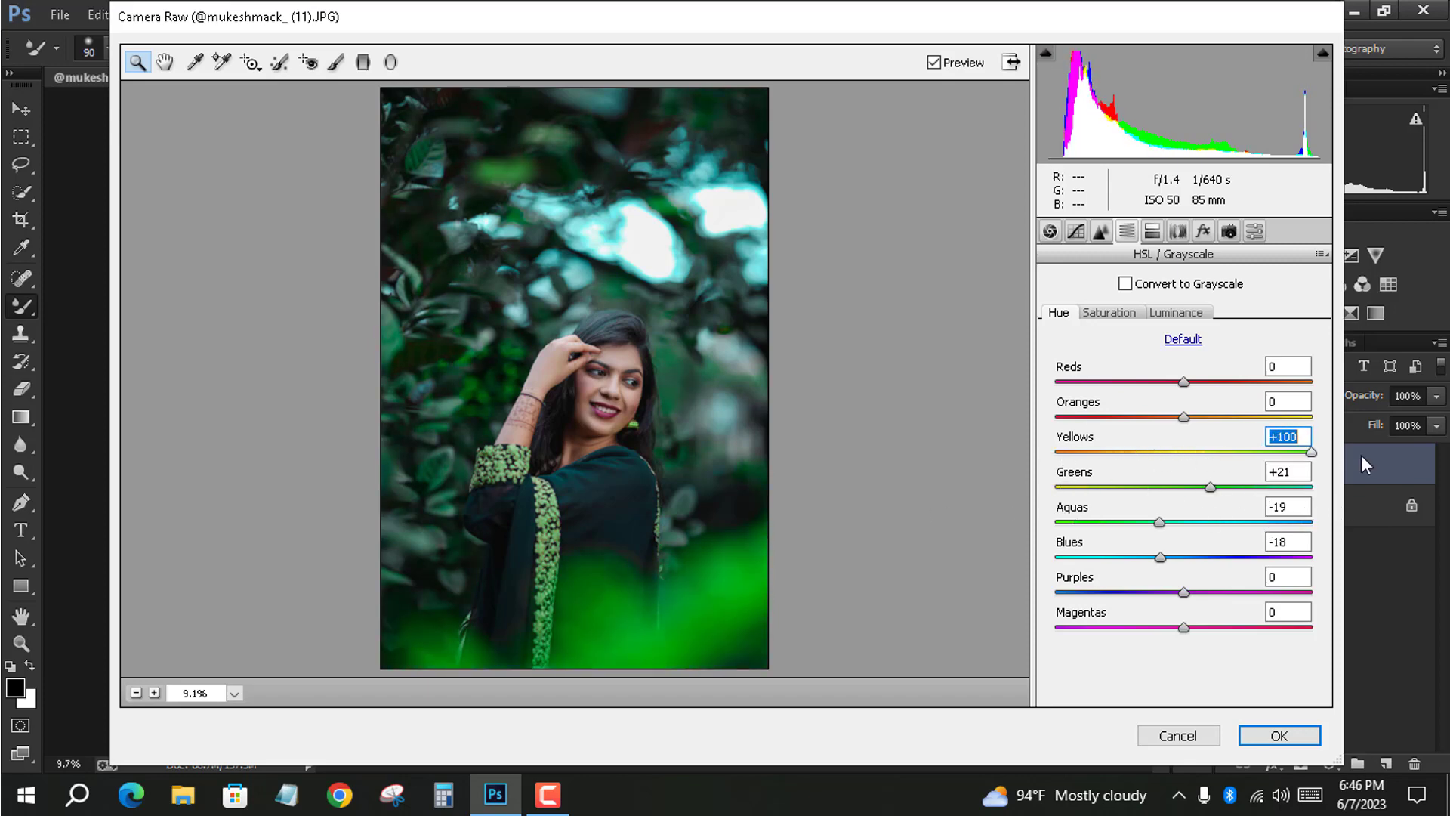
pyautogui.moveTo(1158, 549)
pyautogui.mouseDown()
pyautogui.moveTo(1130, 557)
pyautogui.moveTo(1182, 559)
pyautogui.mouseUp()
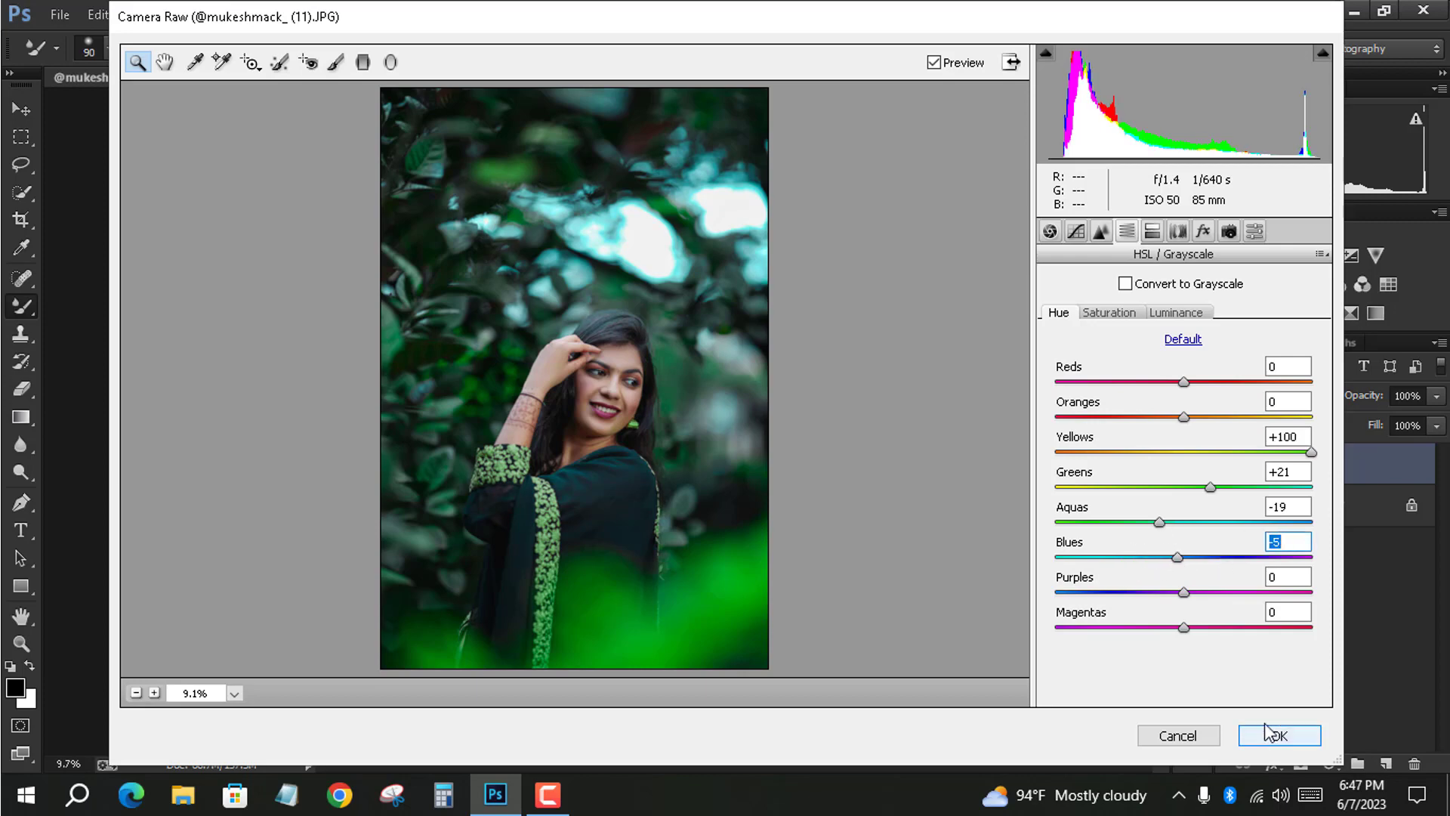
# In Camera Calibration, set the Green Primary hue to +23 and its saturation to +9
pyautogui.click(1152, 231)
pyautogui.click(1203, 230)
pyautogui.click(1178, 230)
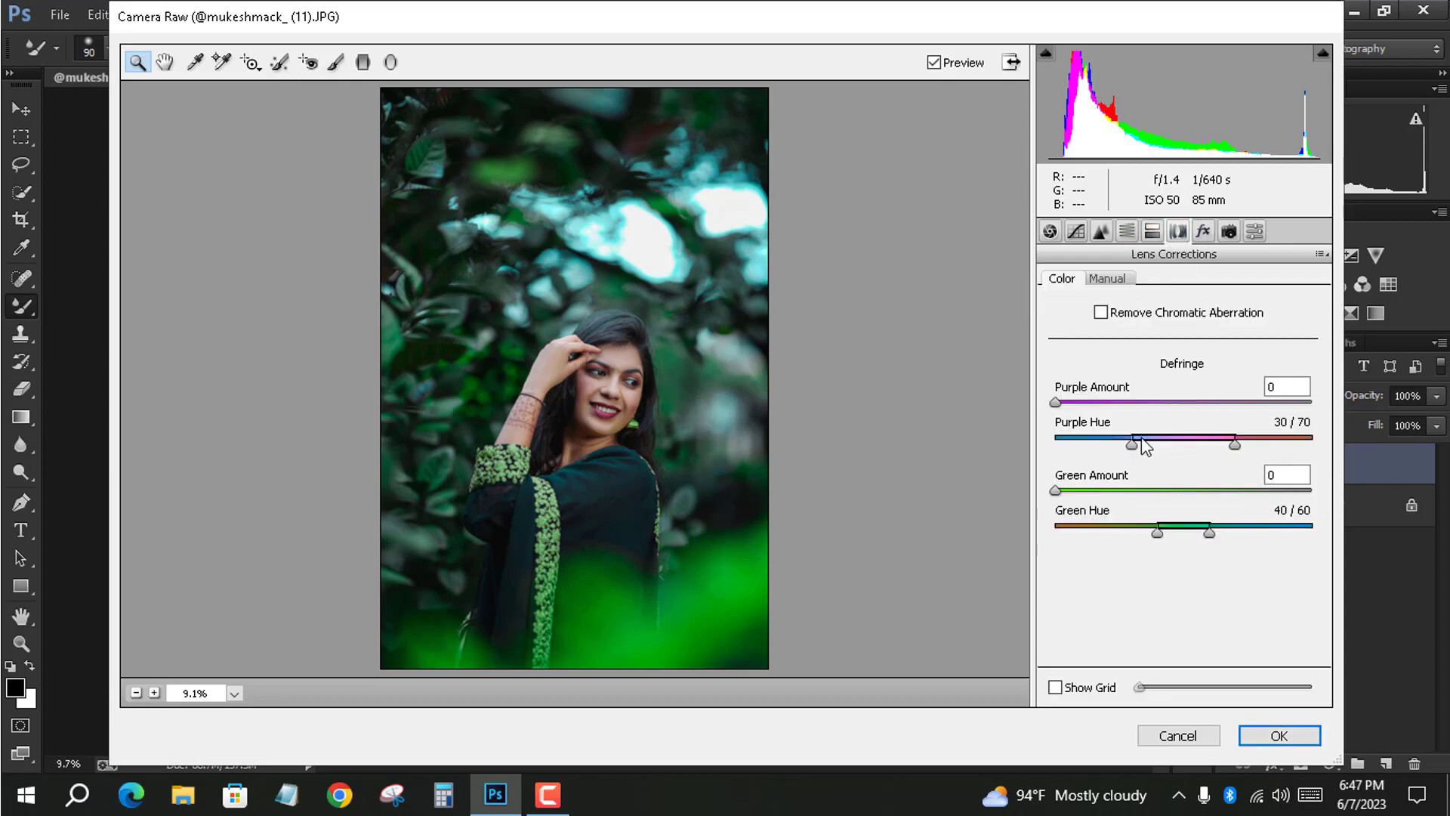
pyautogui.click(1229, 231)
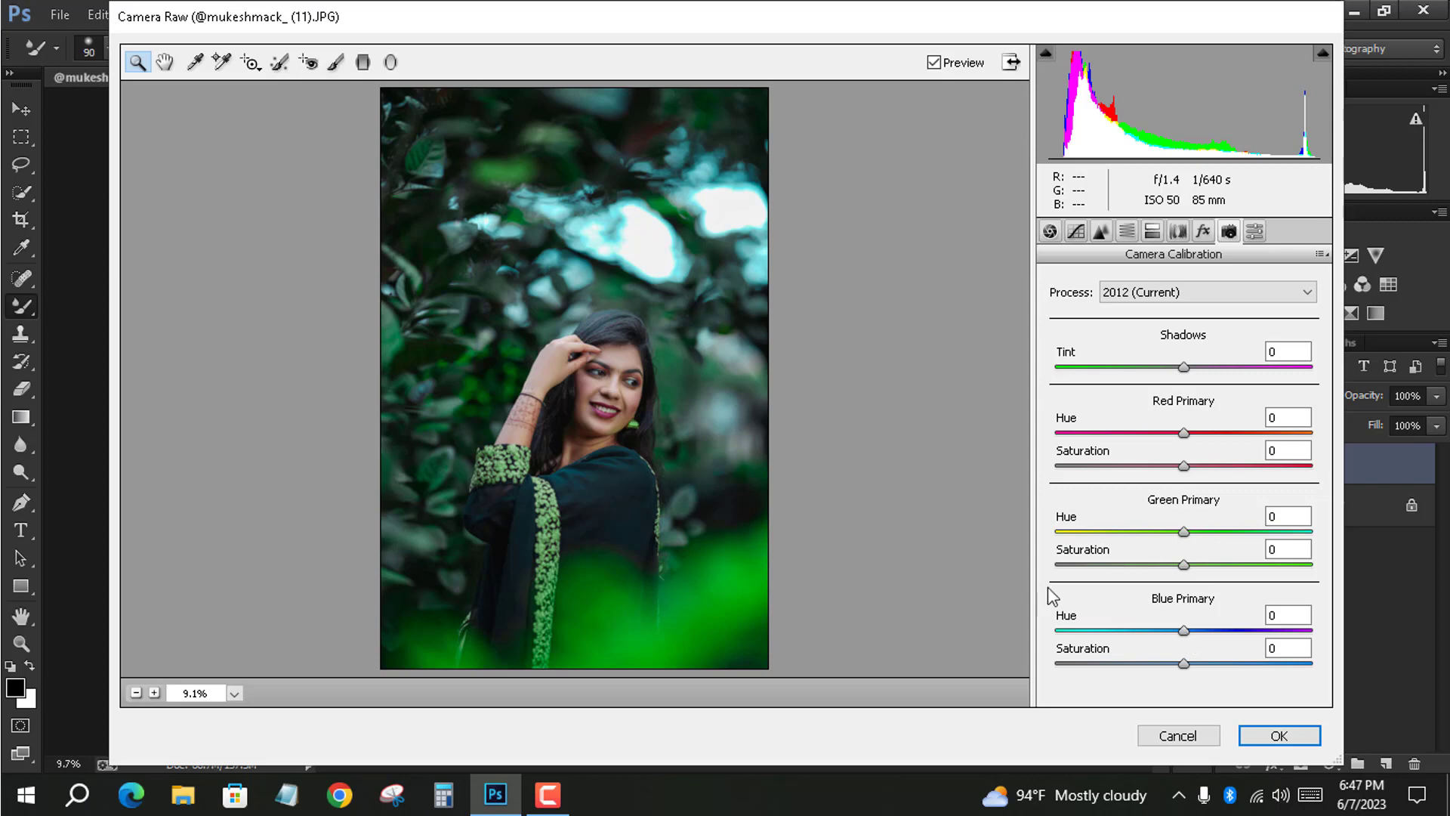
pyautogui.moveTo(1184, 532); pyautogui.dragTo(1196, 565)
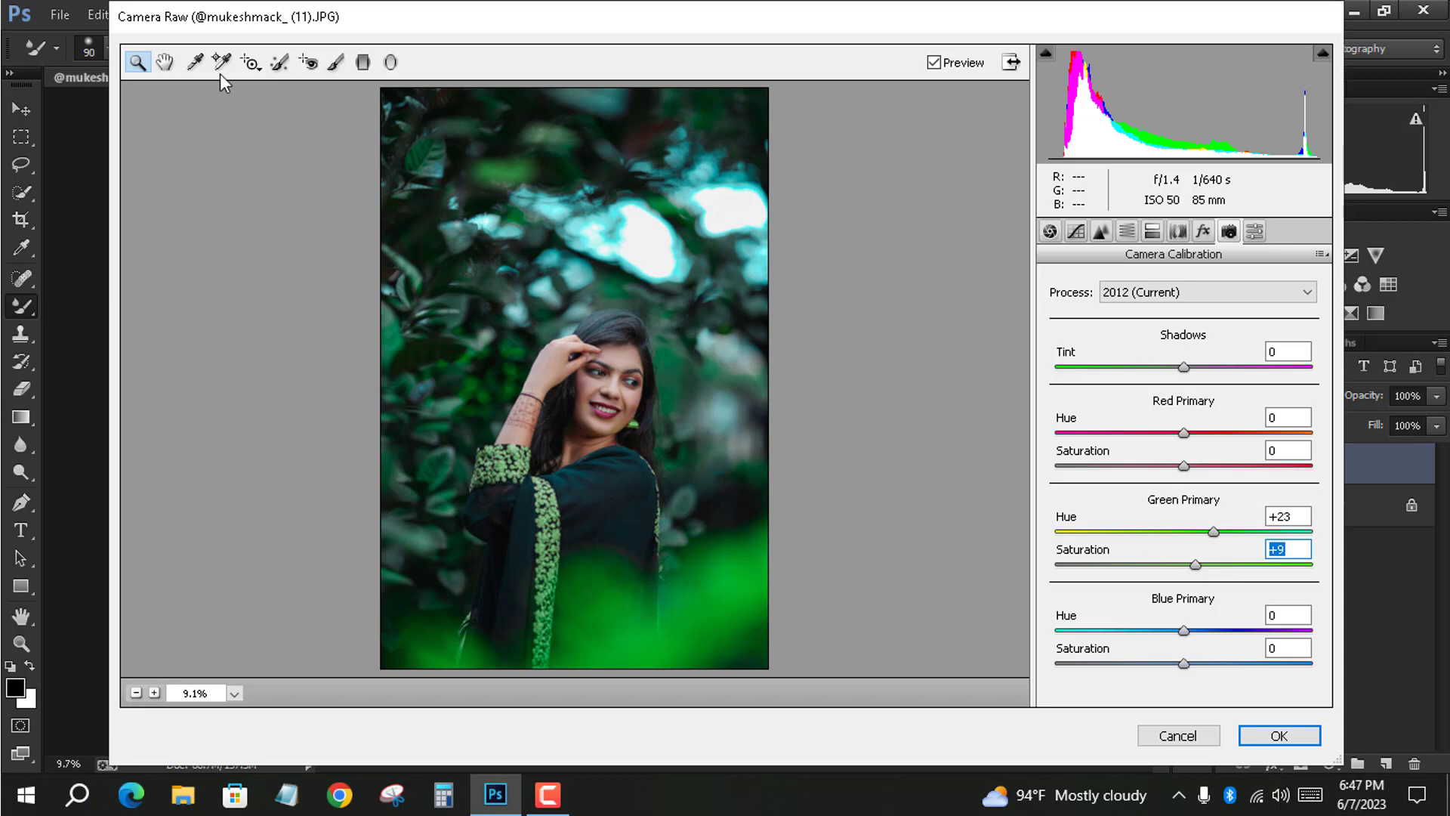
pyautogui.click(1177, 231)
pyautogui.click(1152, 231)
pyautogui.click(1126, 231)
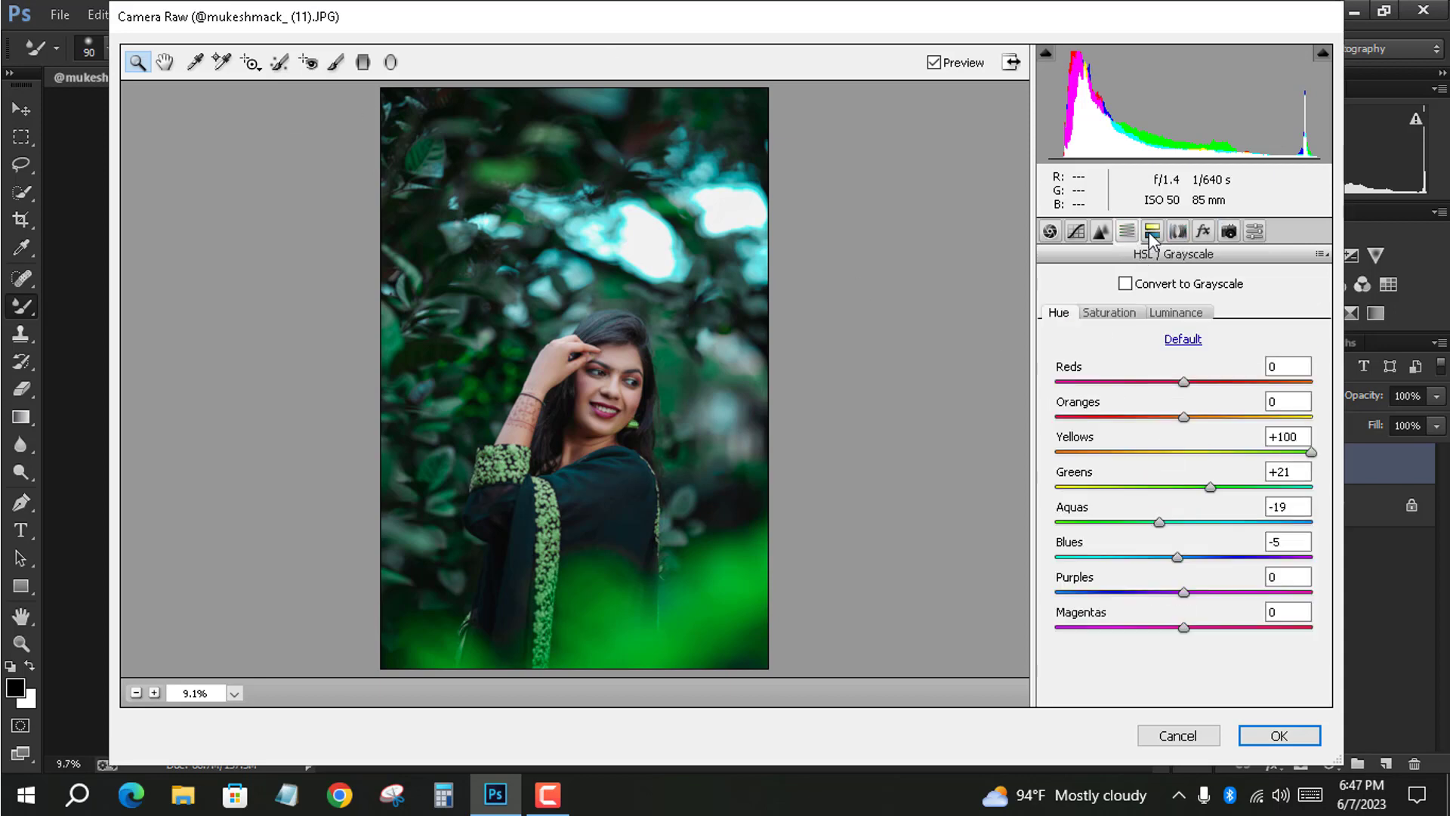
pyautogui.click(1101, 232)
pyautogui.scroll(-1, 1079, 583)
pyautogui.scroll(1, 1078, 583)
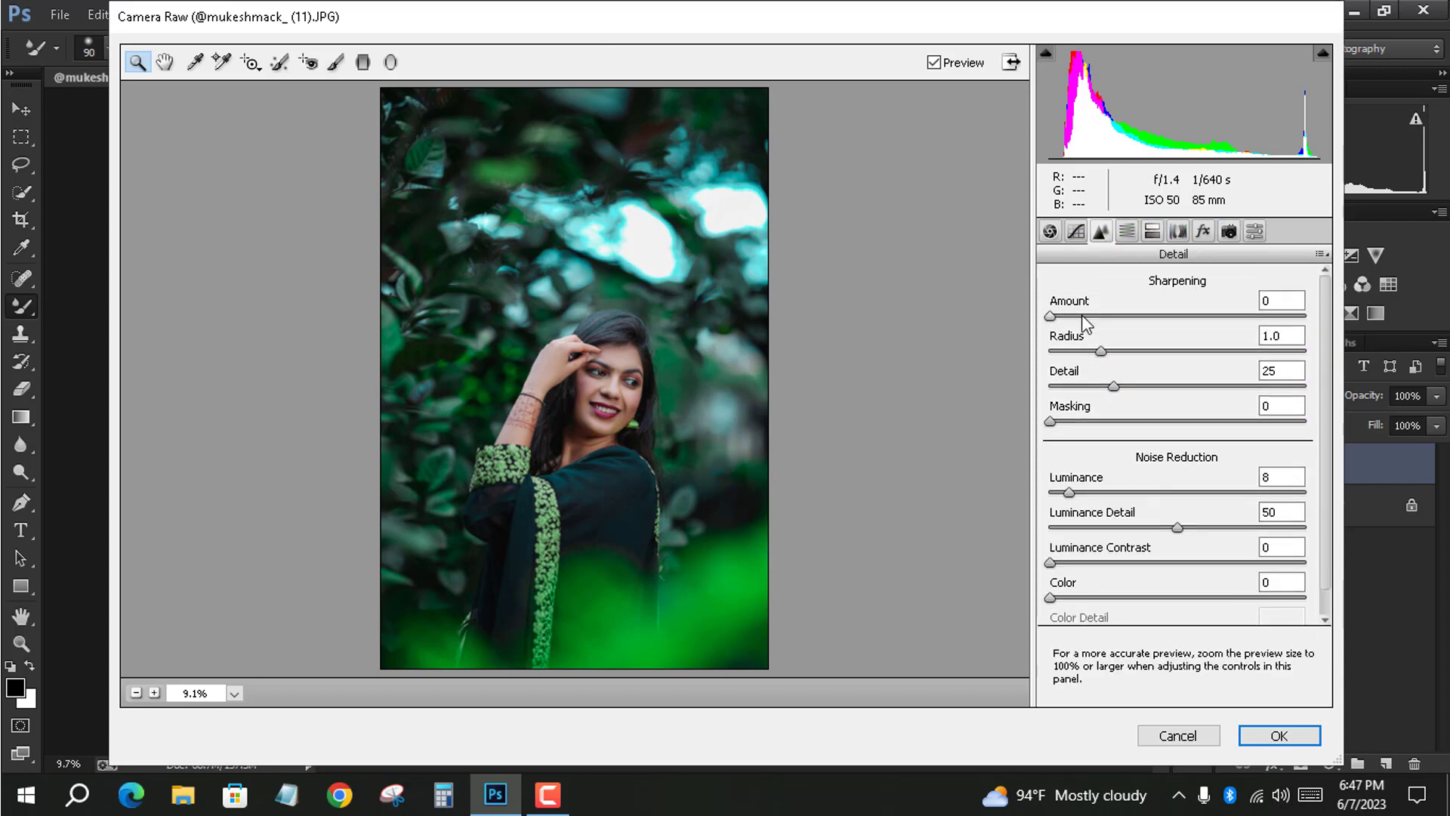
# Raise the Oranges saturation in the HSL adjustments and apply the Camera Raw filter to Layer 1
pyautogui.click(1127, 231)
pyautogui.click(1109, 312)
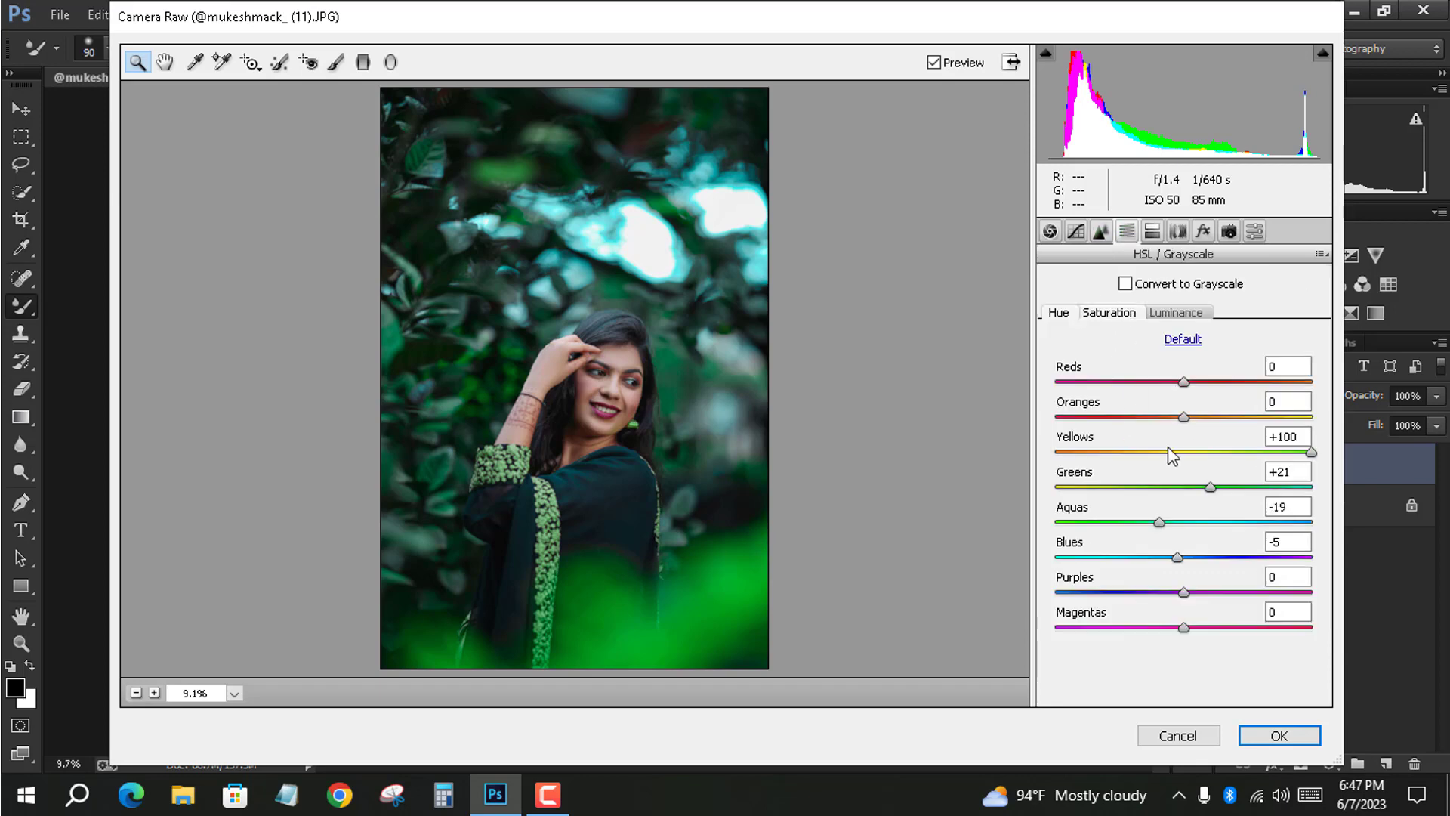
pyautogui.moveTo(1183, 417); pyautogui.dragTo(1214, 418)
pyautogui.click(1176, 312)
pyautogui.click(1278, 736)
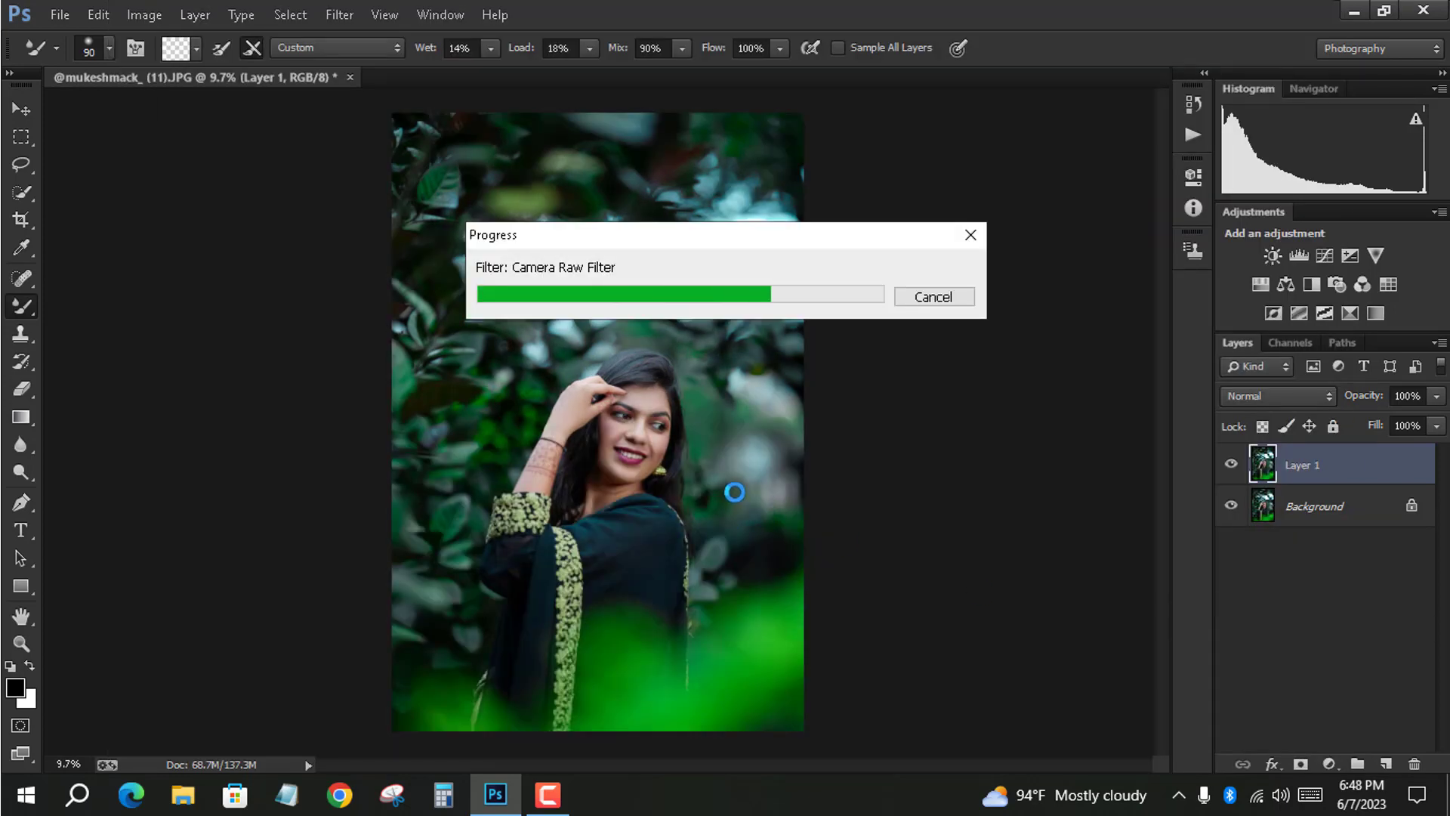
# Inspect the graded portrait up close and compare it with the version before grading by toggling Layer 1's visibility
pyautogui.scroll(5, 1016, 491)
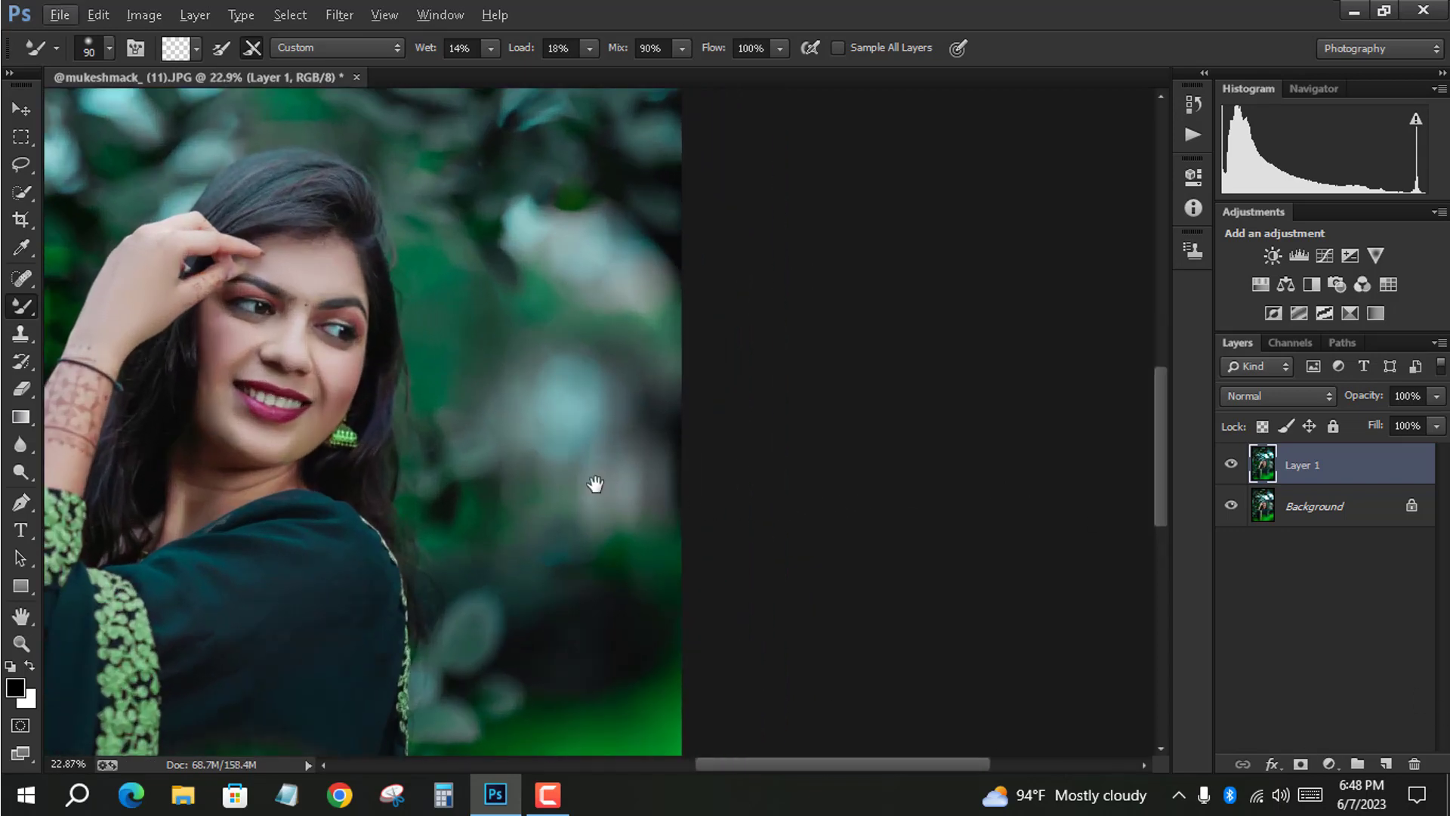
pyautogui.hscroll(-5, 1036, 453)
pyautogui.scroll(-2, 840, 428)
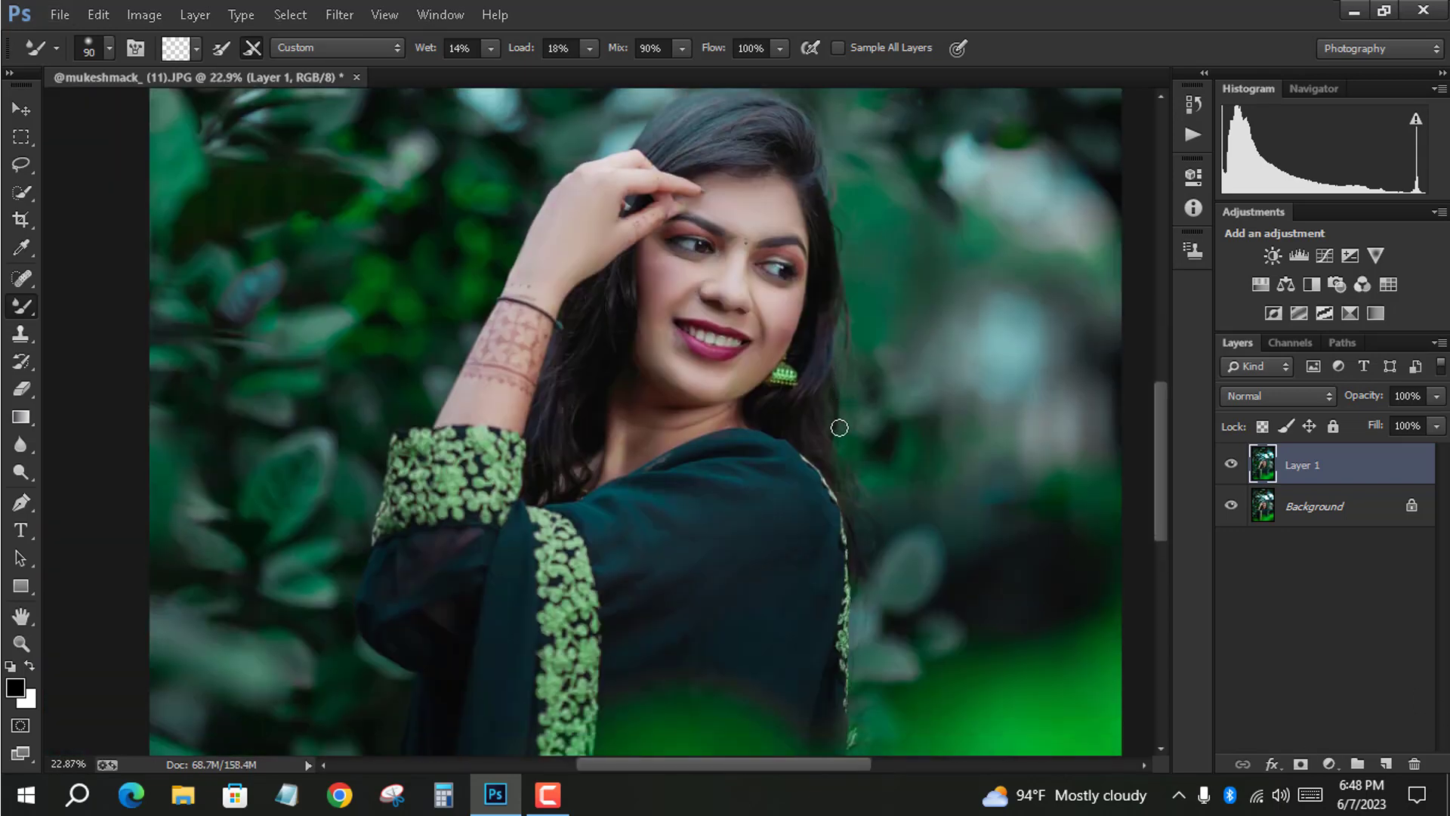
pyautogui.scroll(-2, 839, 427)
pyautogui.scroll(-3, 839, 428)
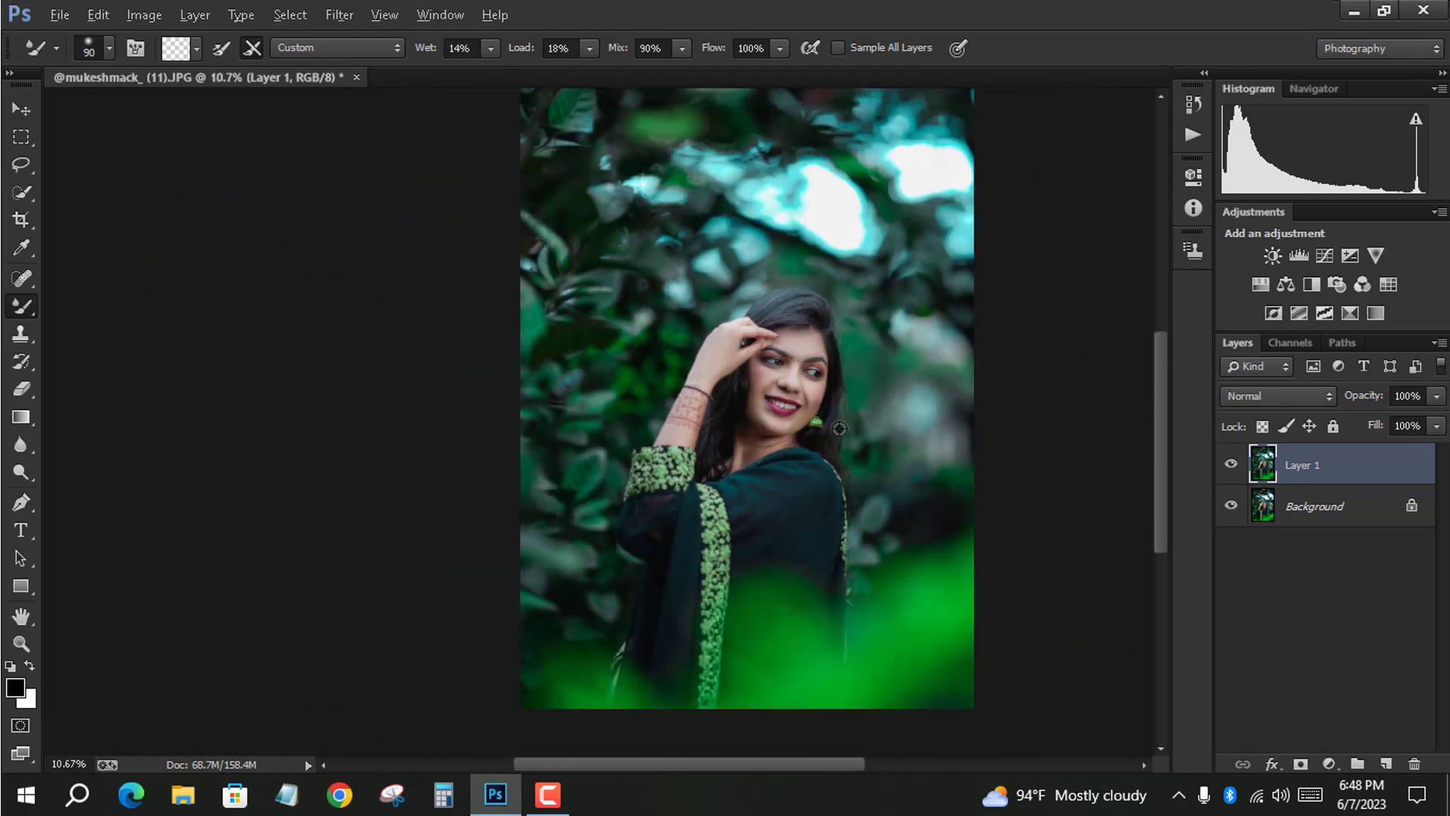
pyautogui.scroll(2, 840, 427)
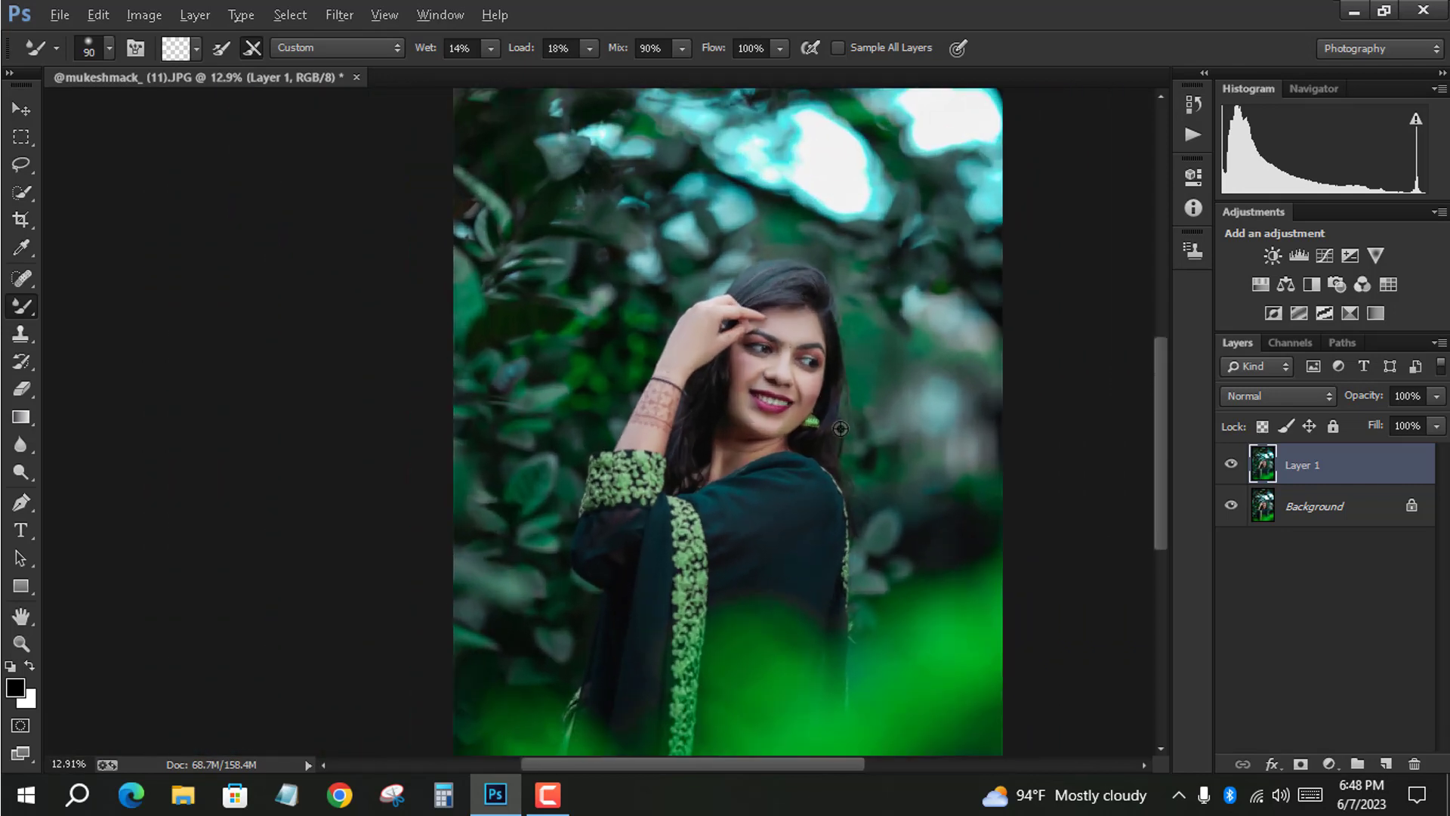
pyautogui.click(1231, 465)
pyautogui.click(1233, 465)
pyautogui.click(1232, 466)
pyautogui.click(1233, 465)
pyautogui.scroll(-2, 809, 466)
pyautogui.scroll(1, 809, 467)
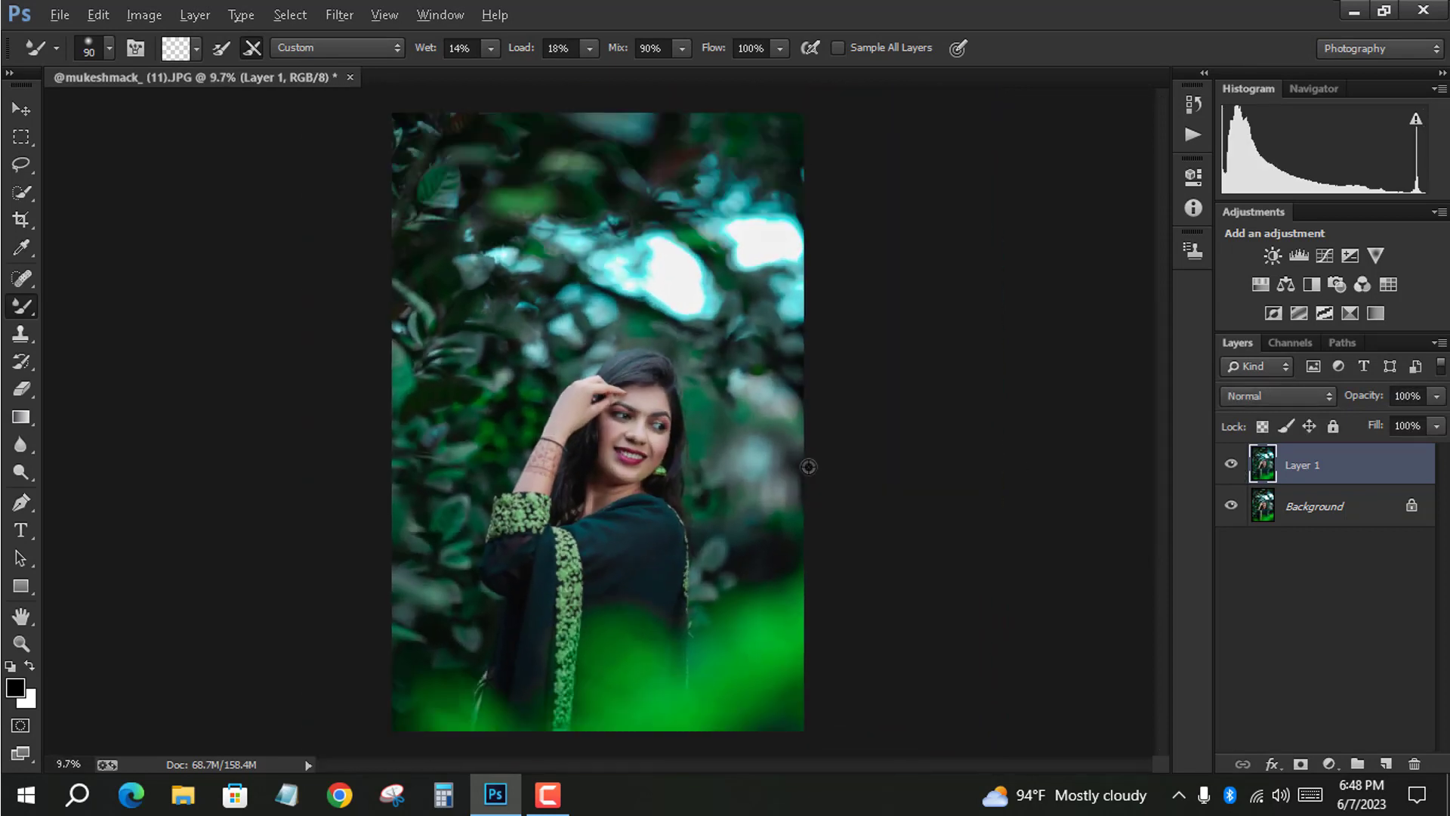
# Merge Layer 1 into the Background and crop the image to 4 : 5 (8 : 10), cutting away only the upper part of the foliage
pyautogui.press('alt')
pyautogui.hotkey('ctrl', 'e')
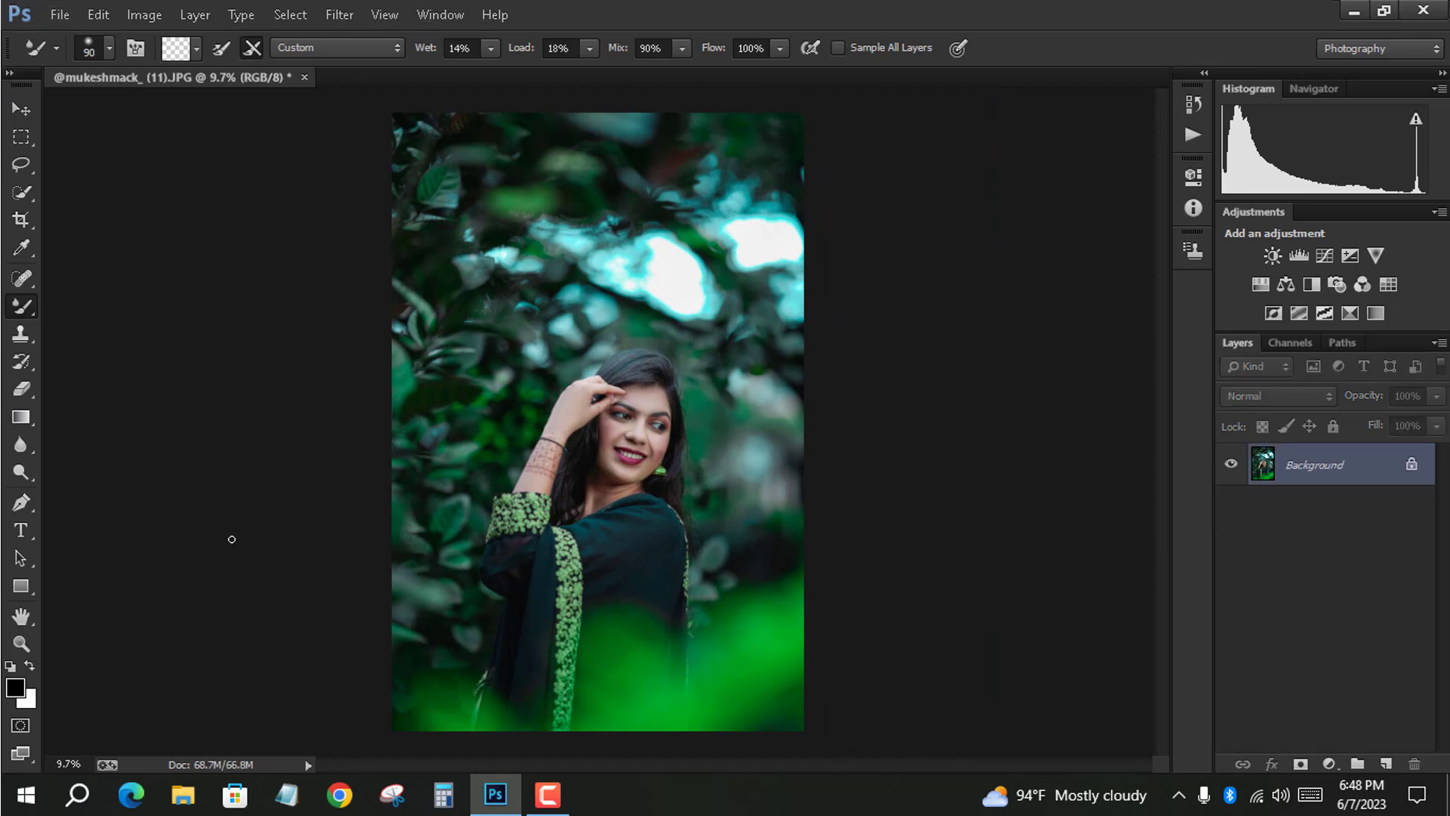
pyautogui.click(31, 220)
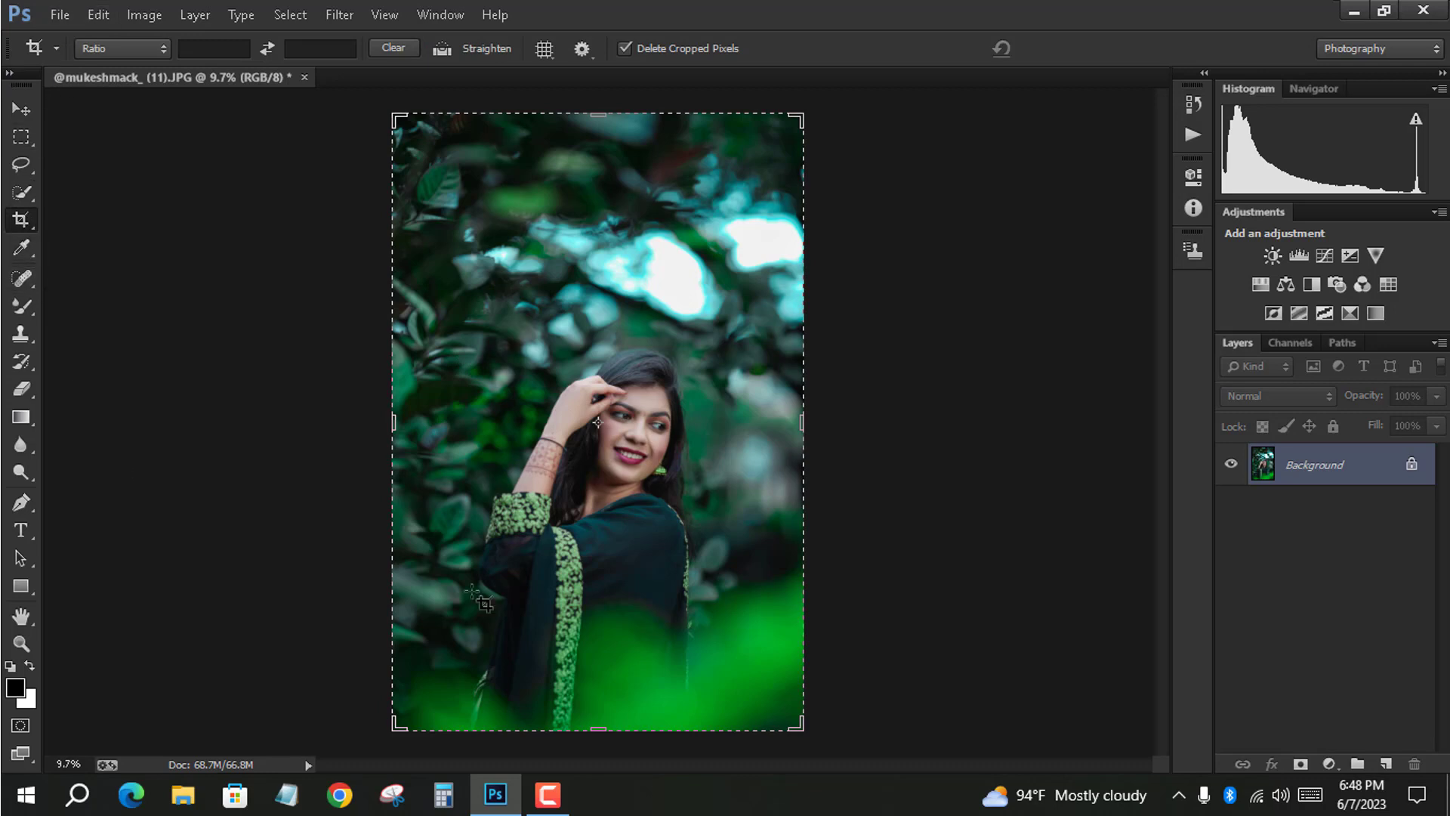
pyautogui.click(148, 49)
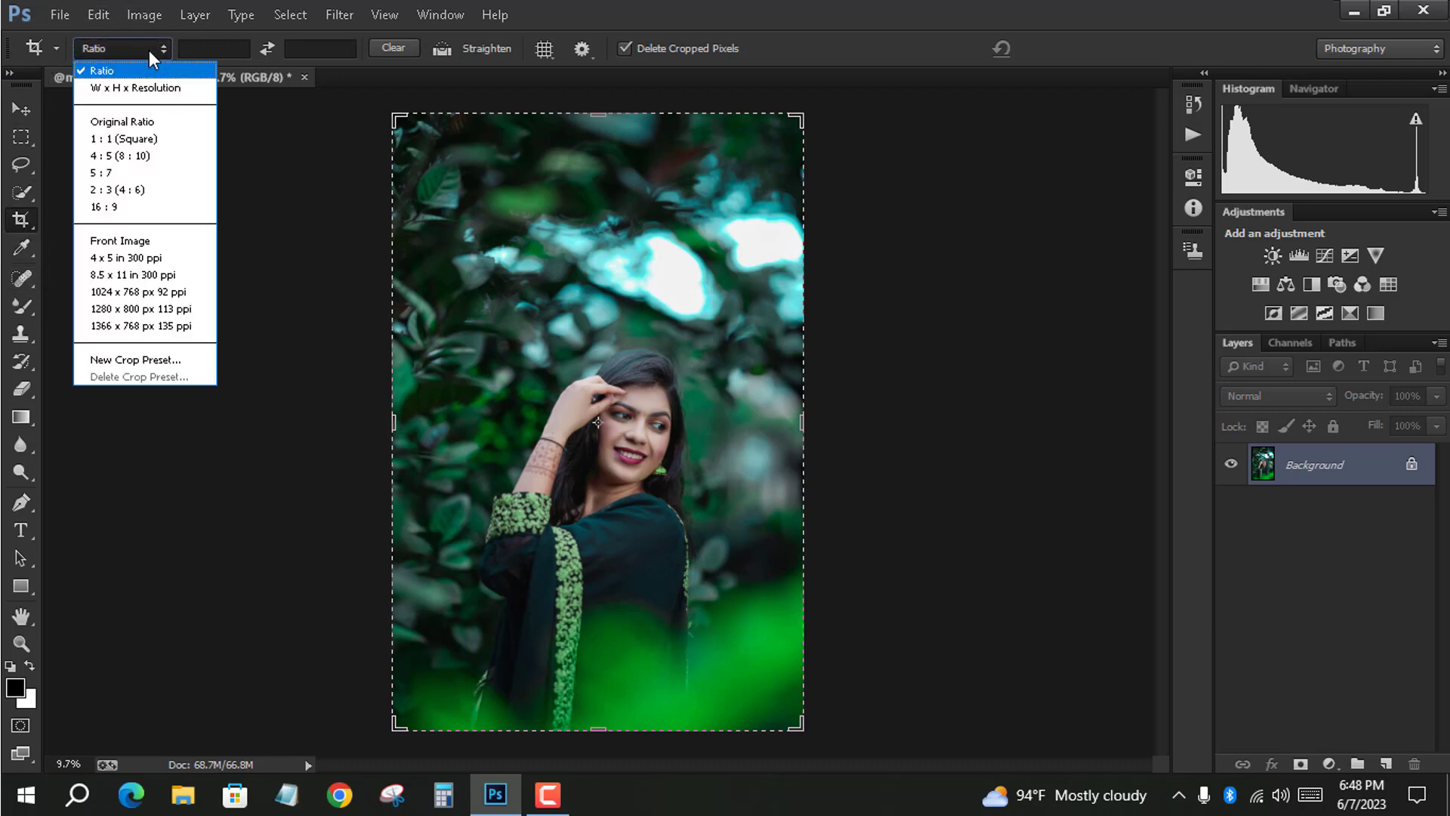
pyautogui.click(143, 156)
pyautogui.moveTo(637, 529); pyautogui.dragTo(637, 497)
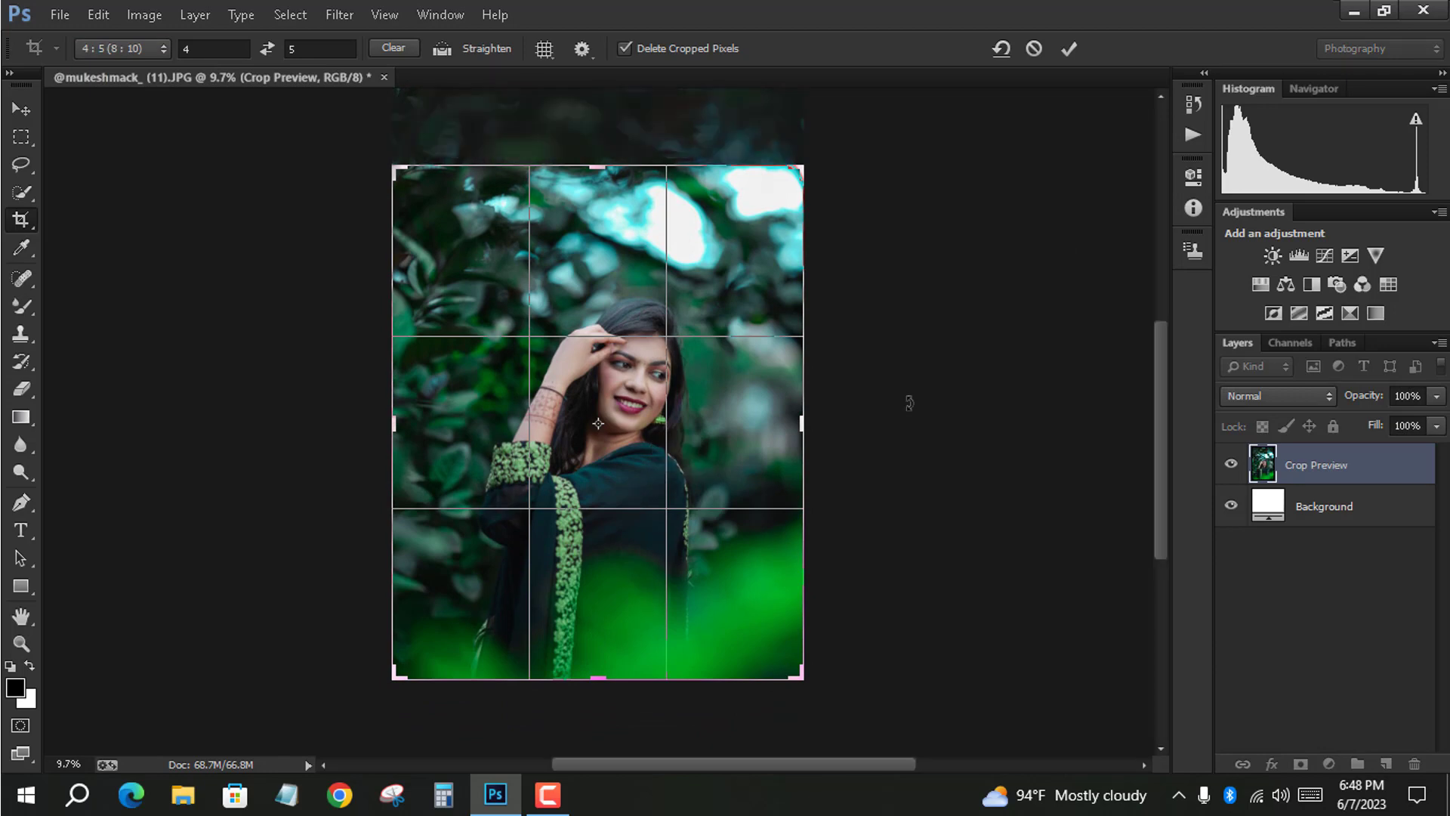
pyautogui.click(1073, 52)
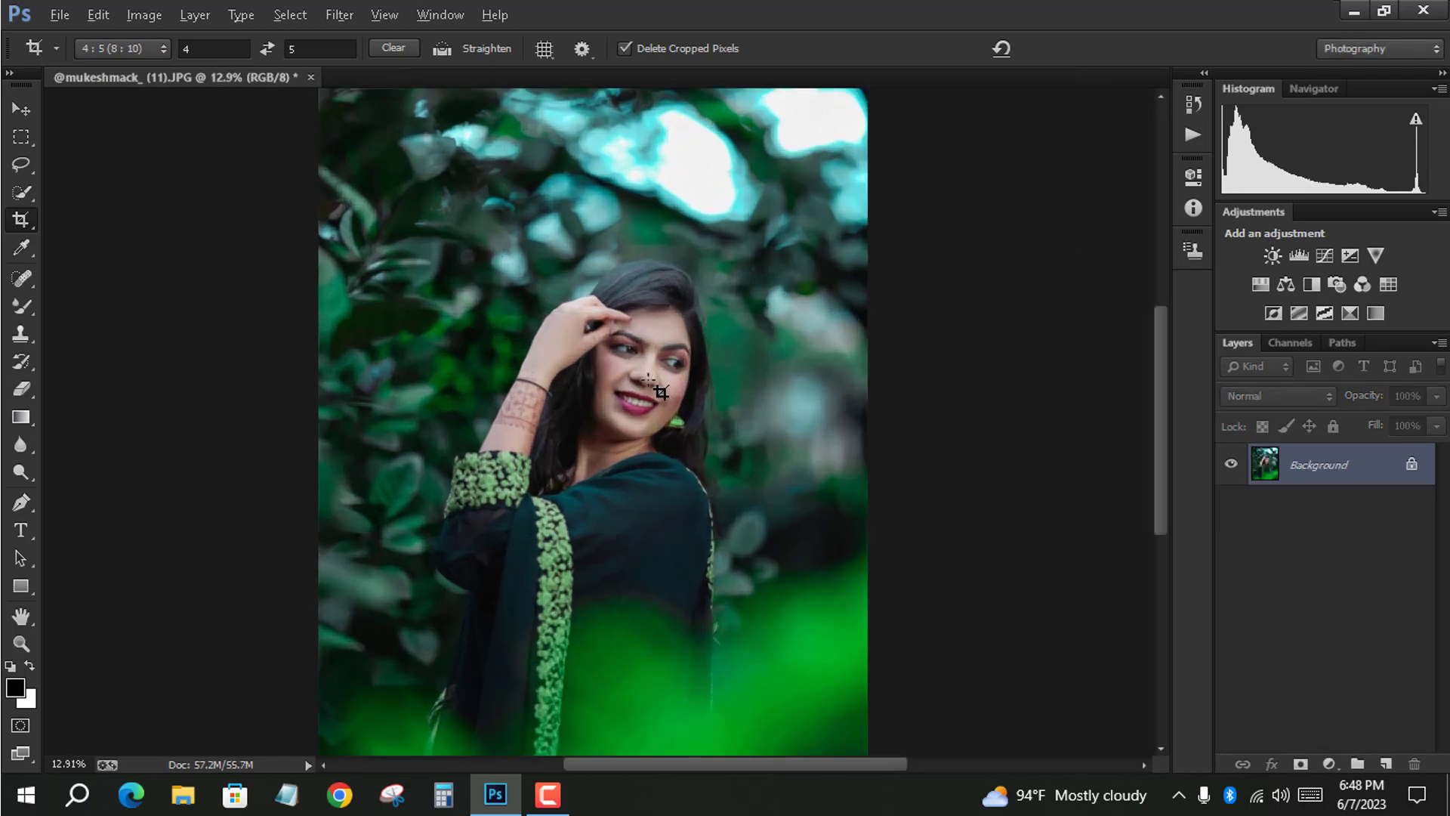
# Examine the retouched face up close and the composition of the whole cropped portrait
pyautogui.scroll(-1, 661, 393)
pyautogui.scroll(16, 660, 393)
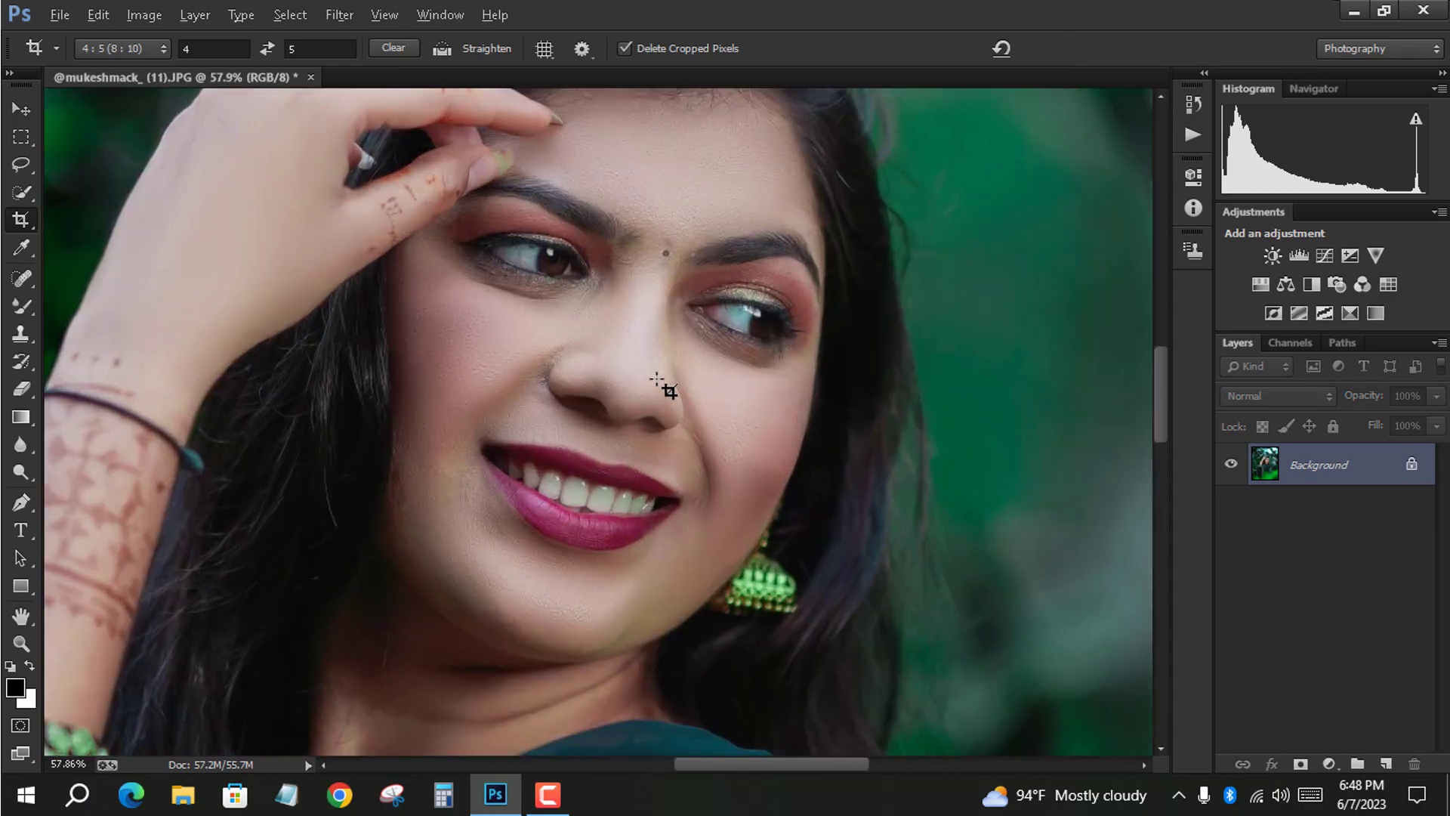
pyautogui.scroll(-5, 659, 386)
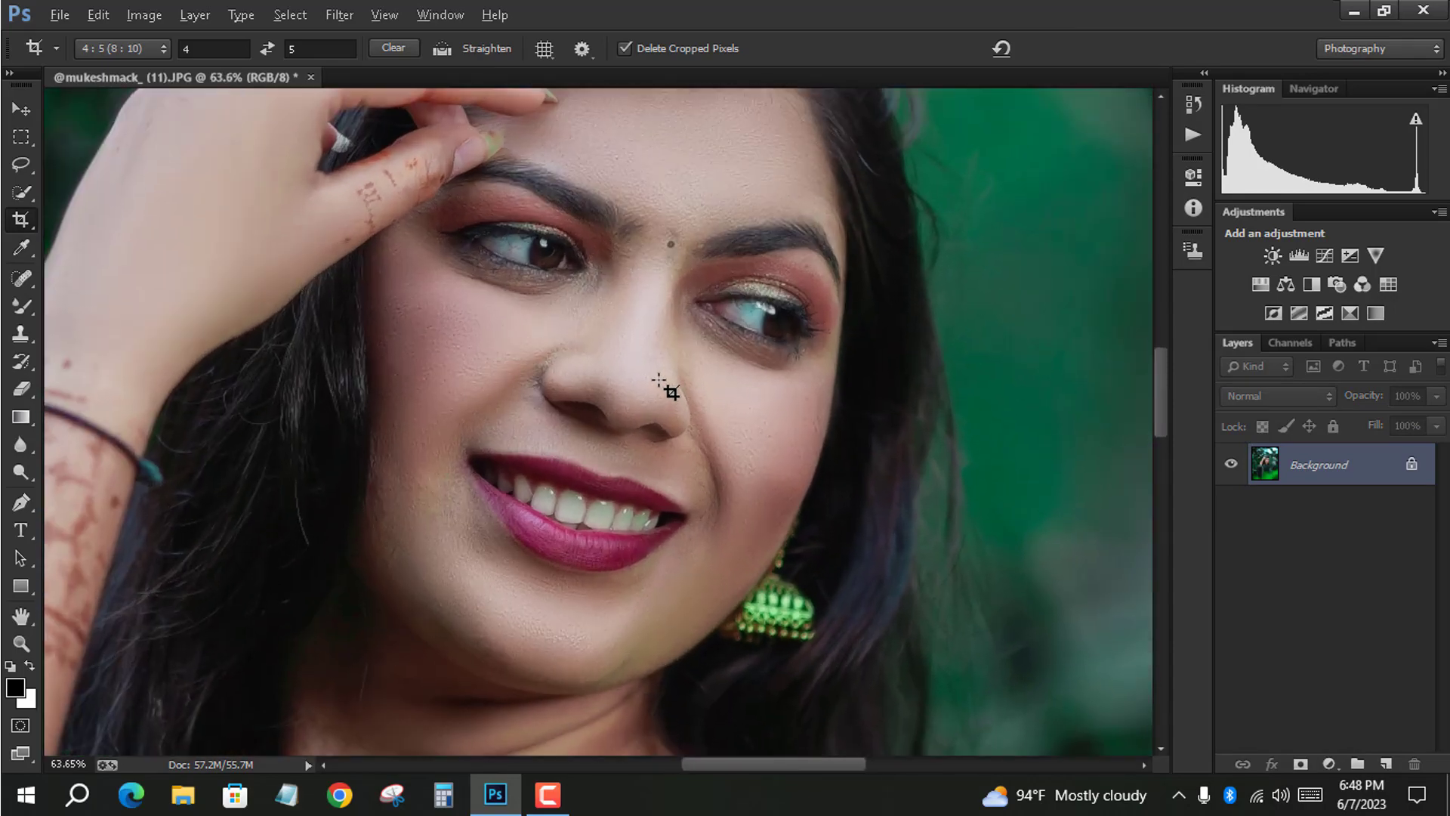
pyautogui.scroll(-6, 665, 386)
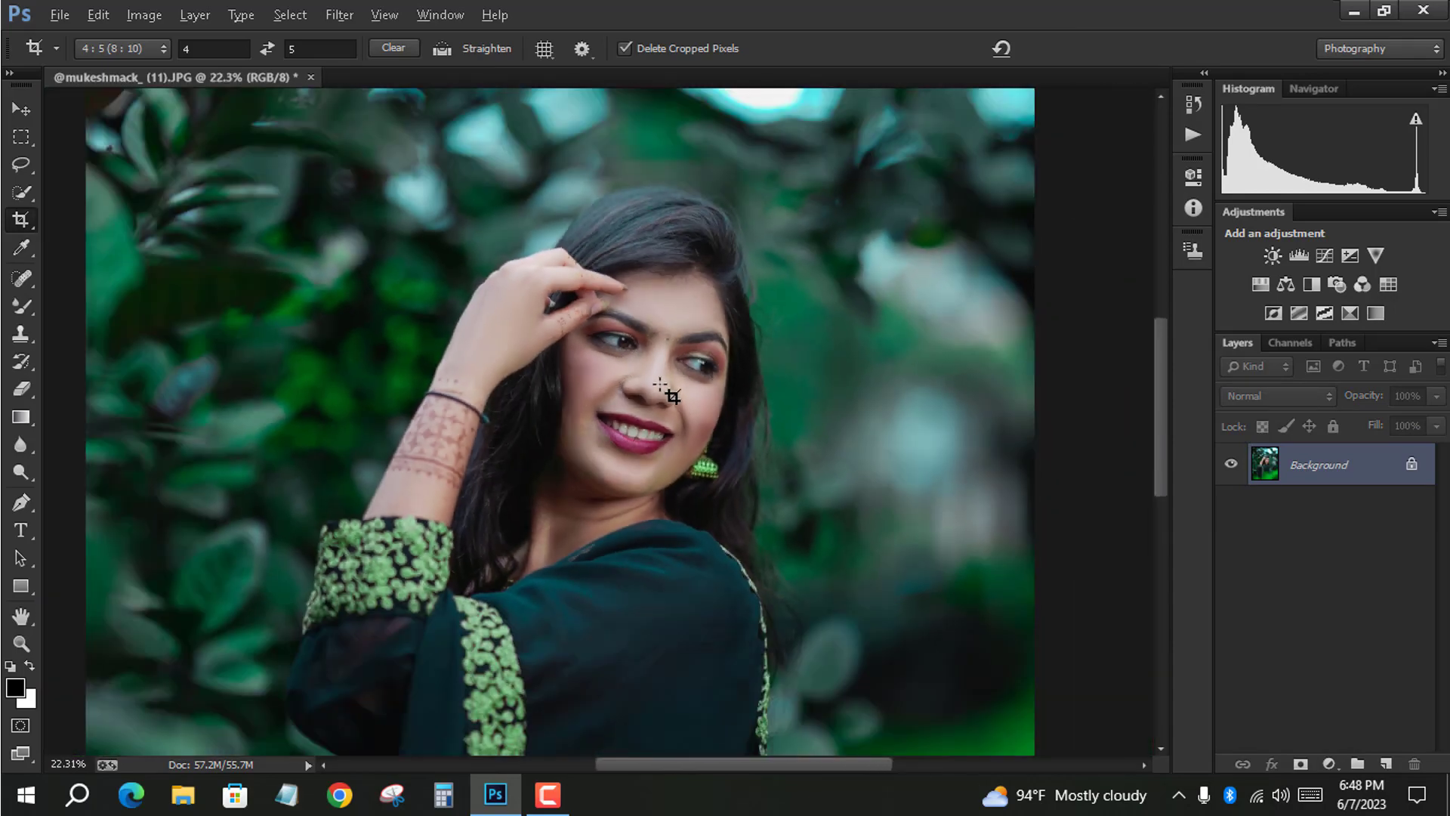
pyautogui.scroll(-2, 664, 389)
pyautogui.scroll(1, 663, 389)
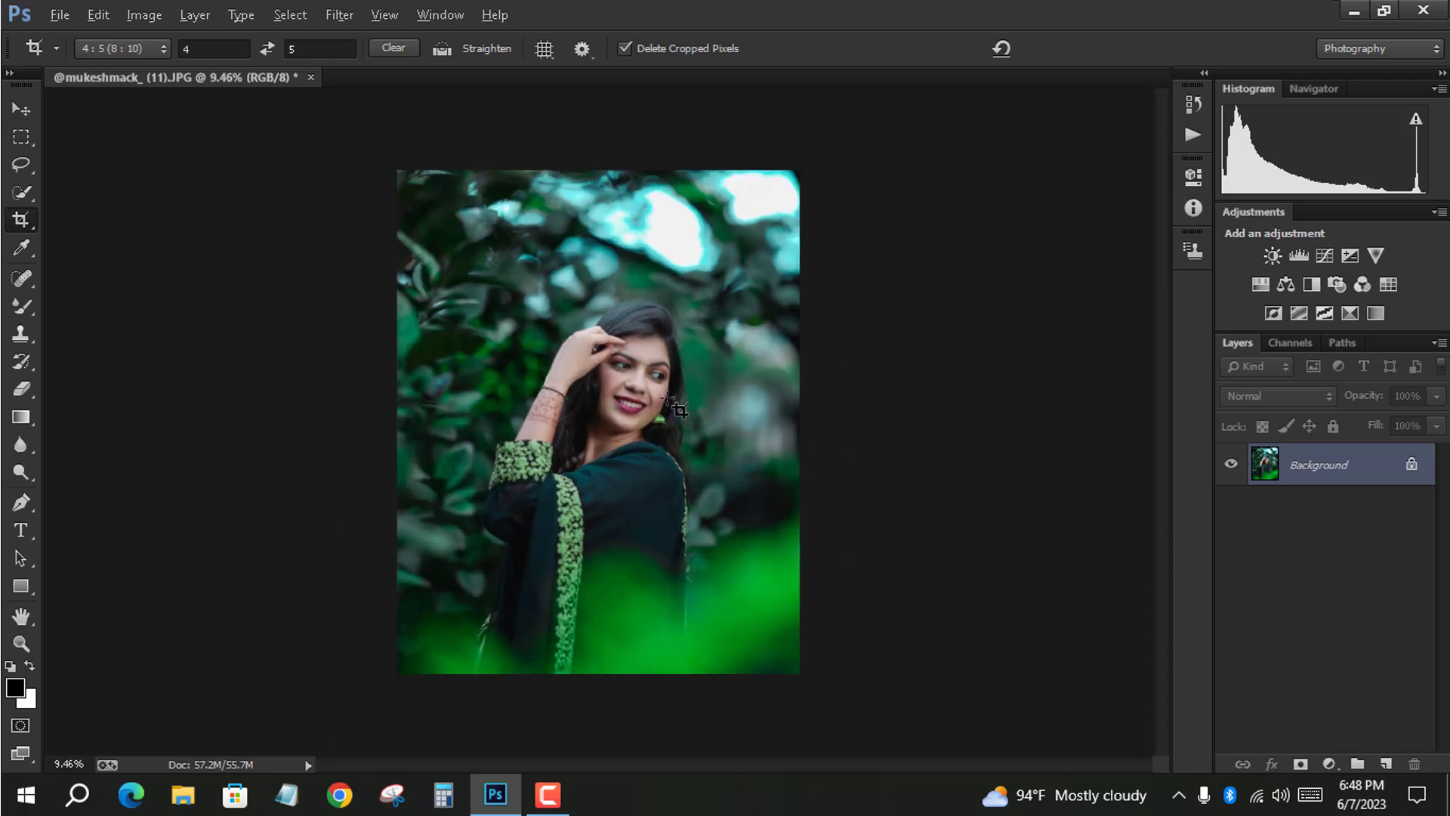
pyautogui.scroll(-1, 663, 389)
# Start saving the image under a new name in the PhotoshopEditing folder on USB DRIVE R (D:)
pyautogui.hotkey('ctrl', 'shift', 's')
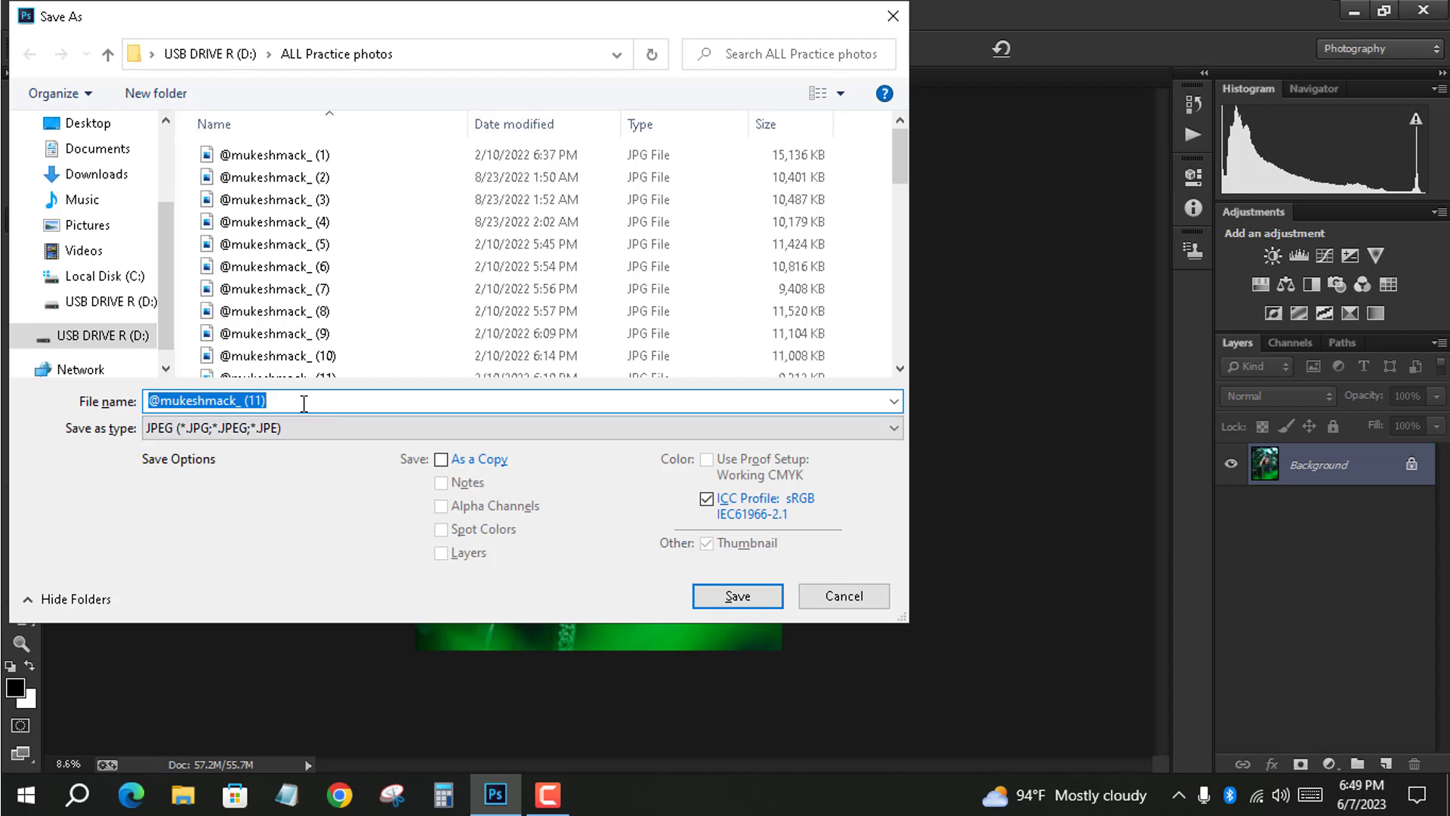
pyautogui.click(133, 338)
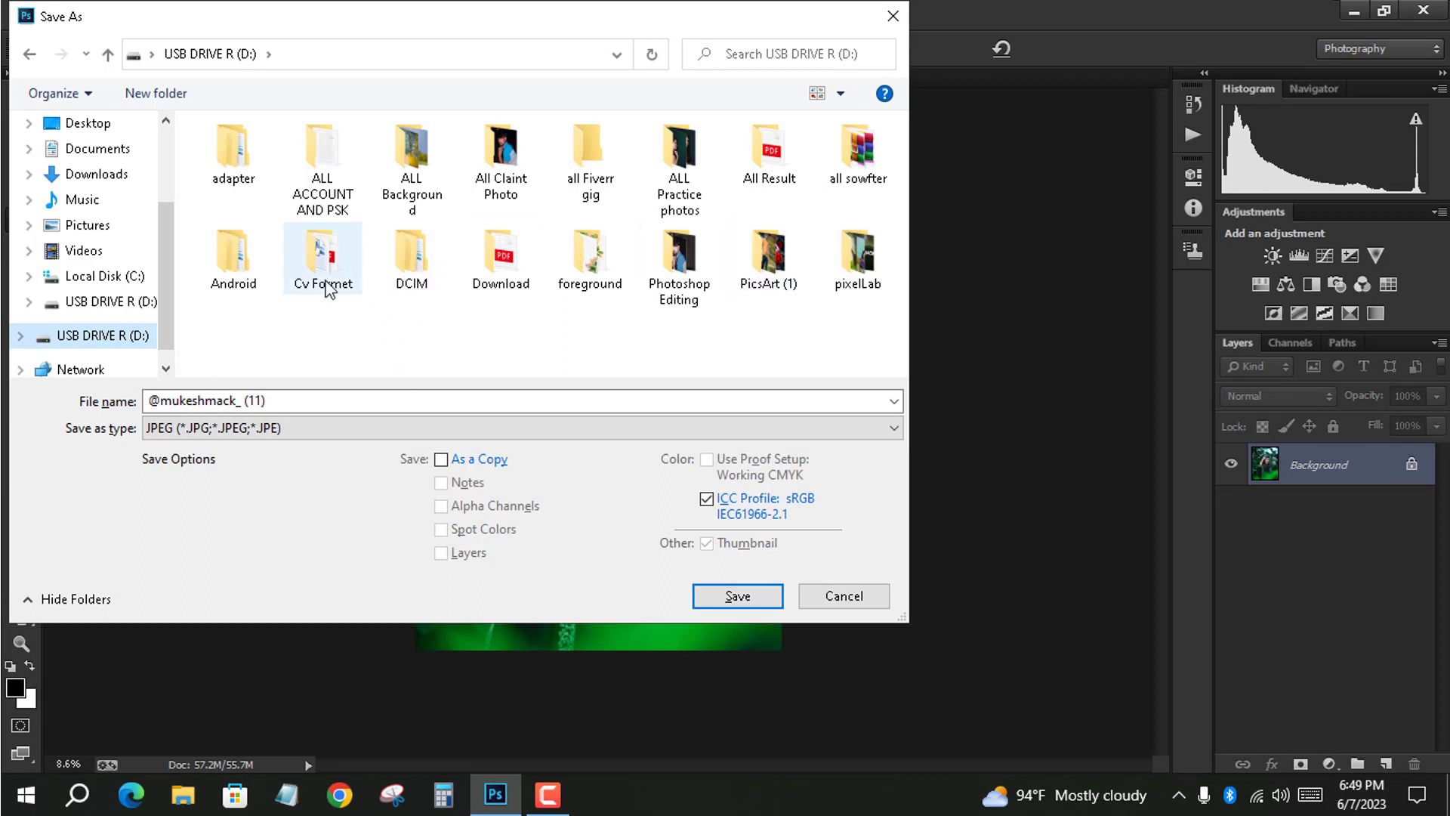
pyautogui.click(662, 270)
pyautogui.doubleClick(662, 270)
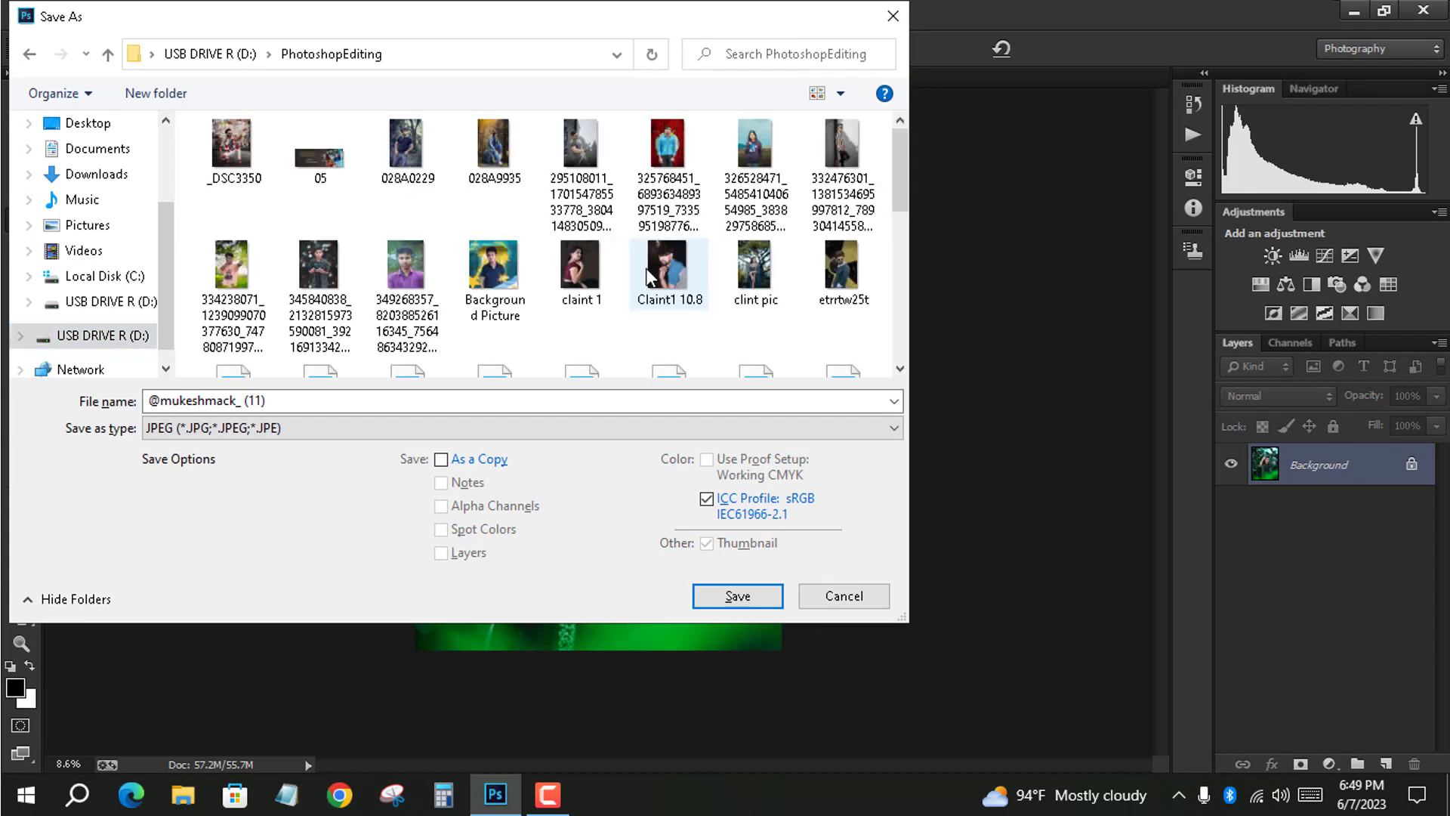
pyautogui.scroll(-5, 453, 302)
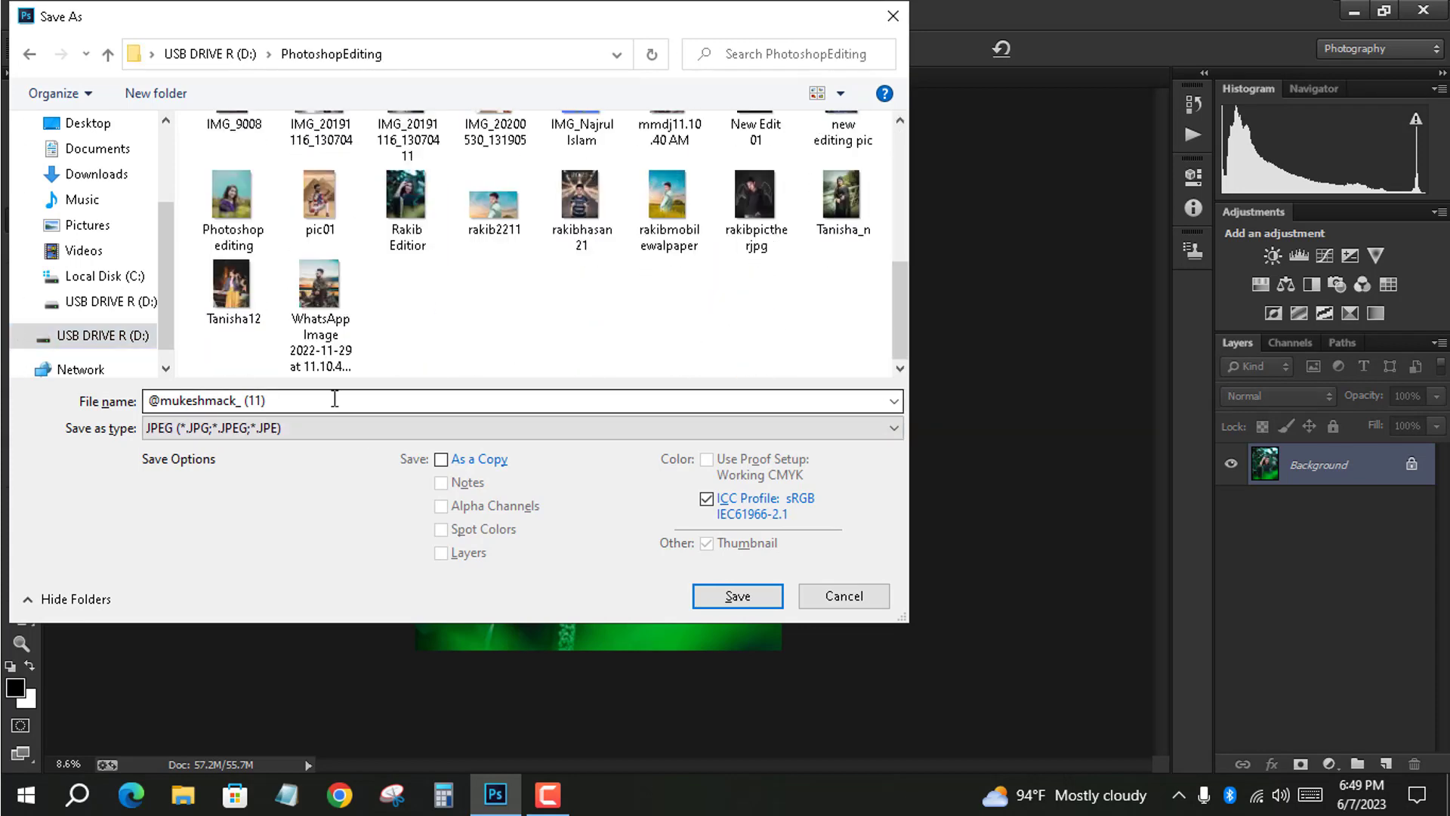
# Name the file "Photo edit 1" and save it as a JPEG
pyautogui.doubleClick(242, 402)
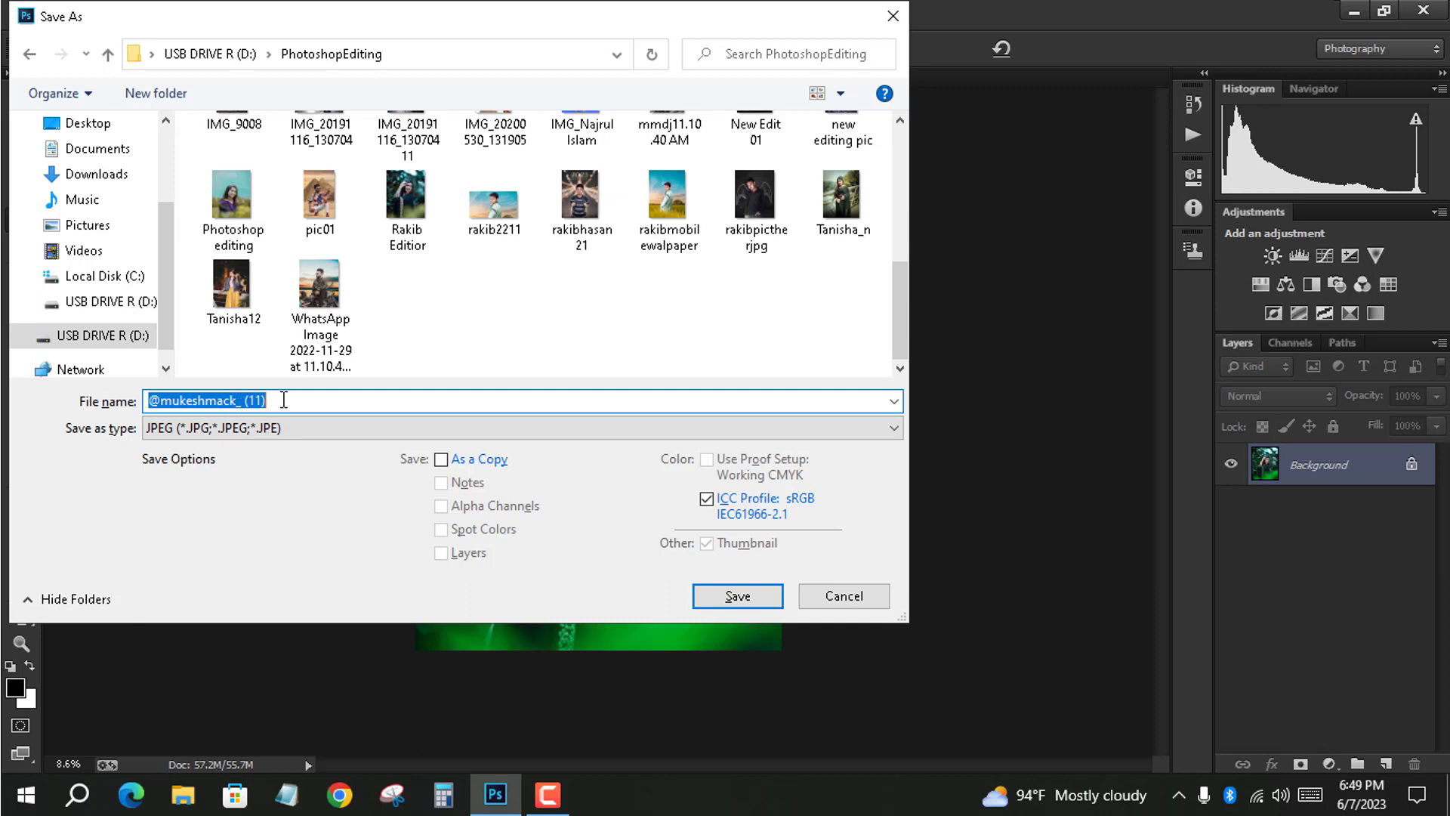
pyautogui.press('BackSpace')
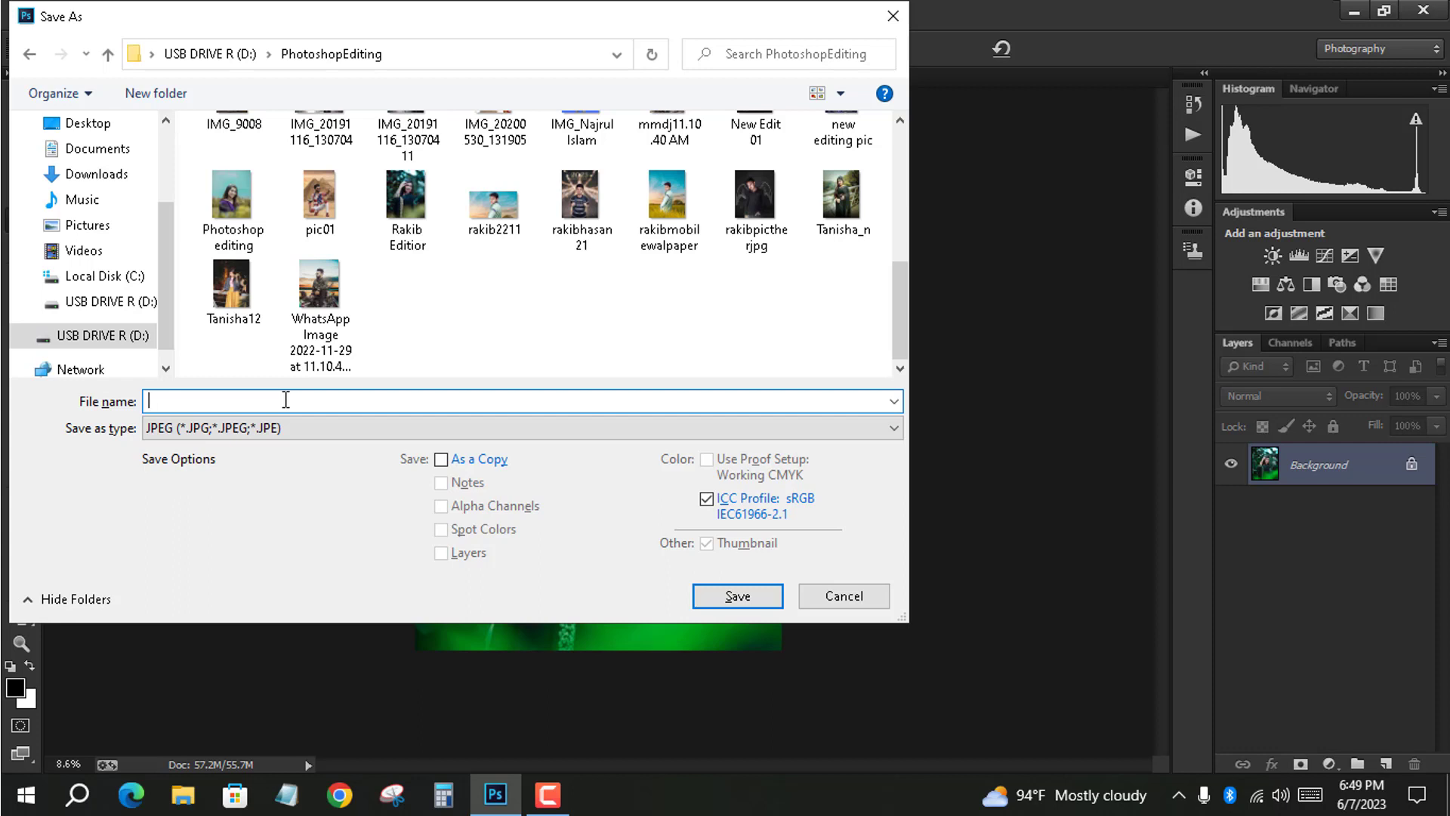
pyautogui.scroll(1, 614, 306)
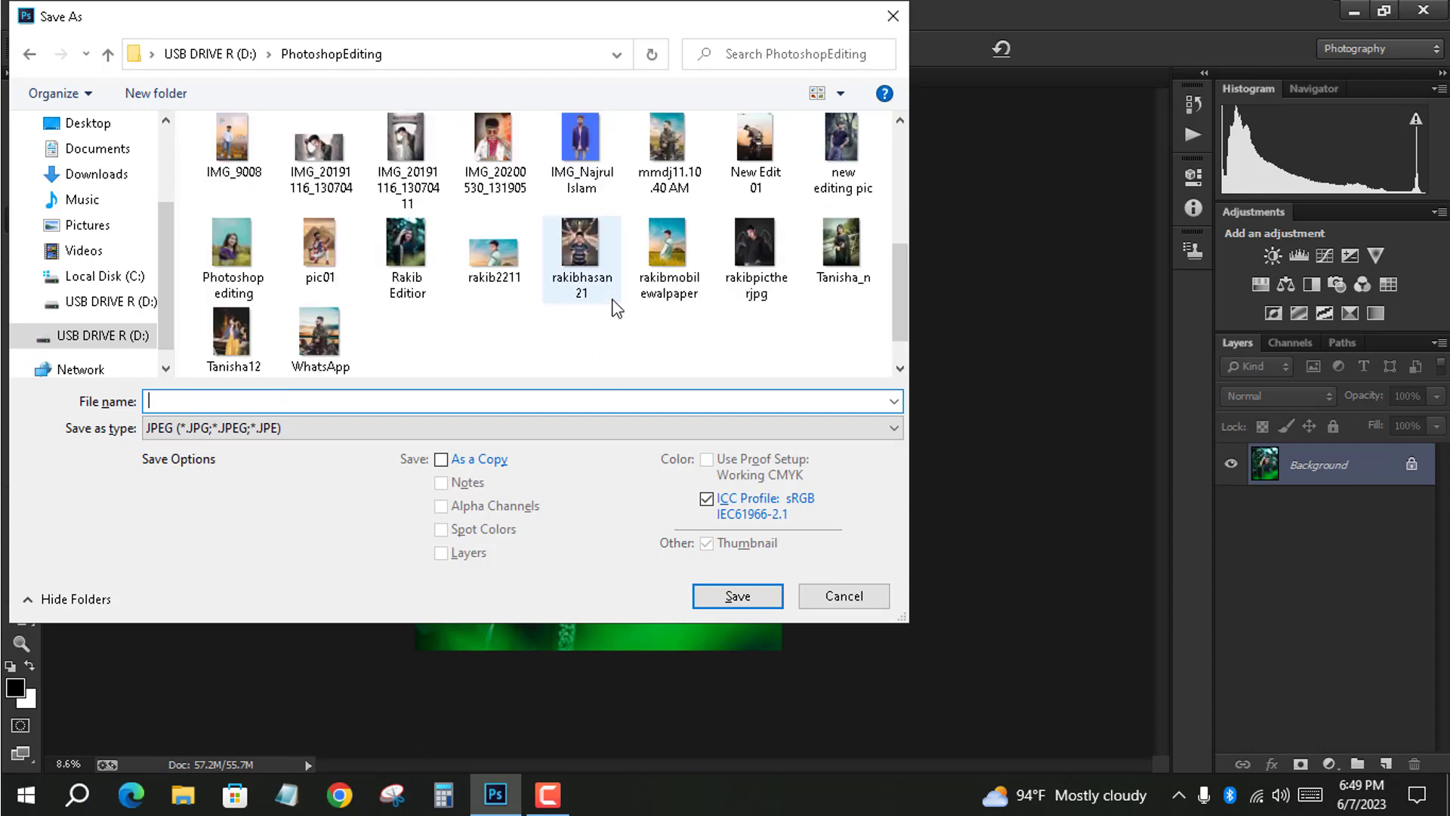
pyautogui.scroll(2, 617, 310)
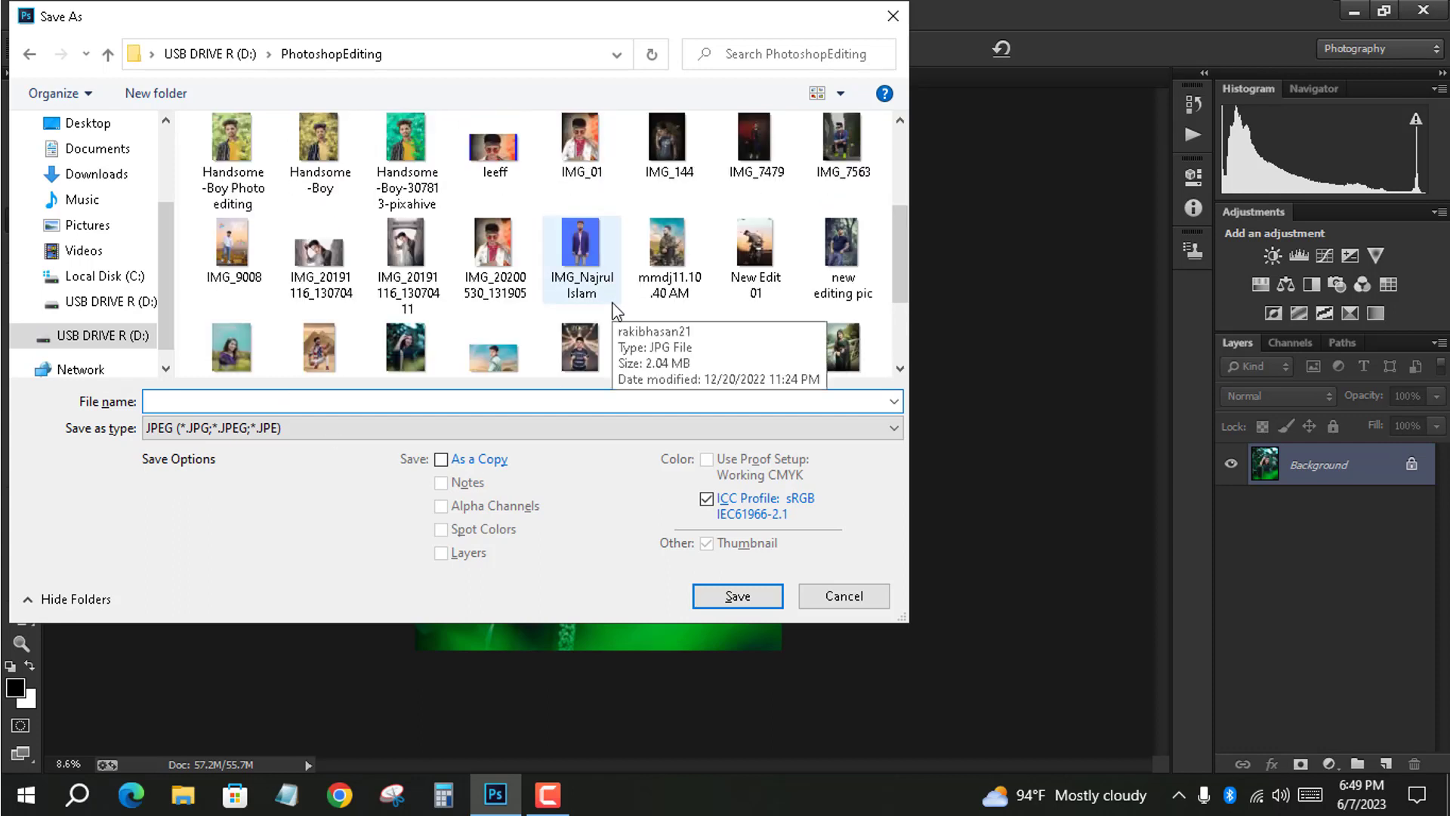
pyautogui.scroll(4, 676, 275)
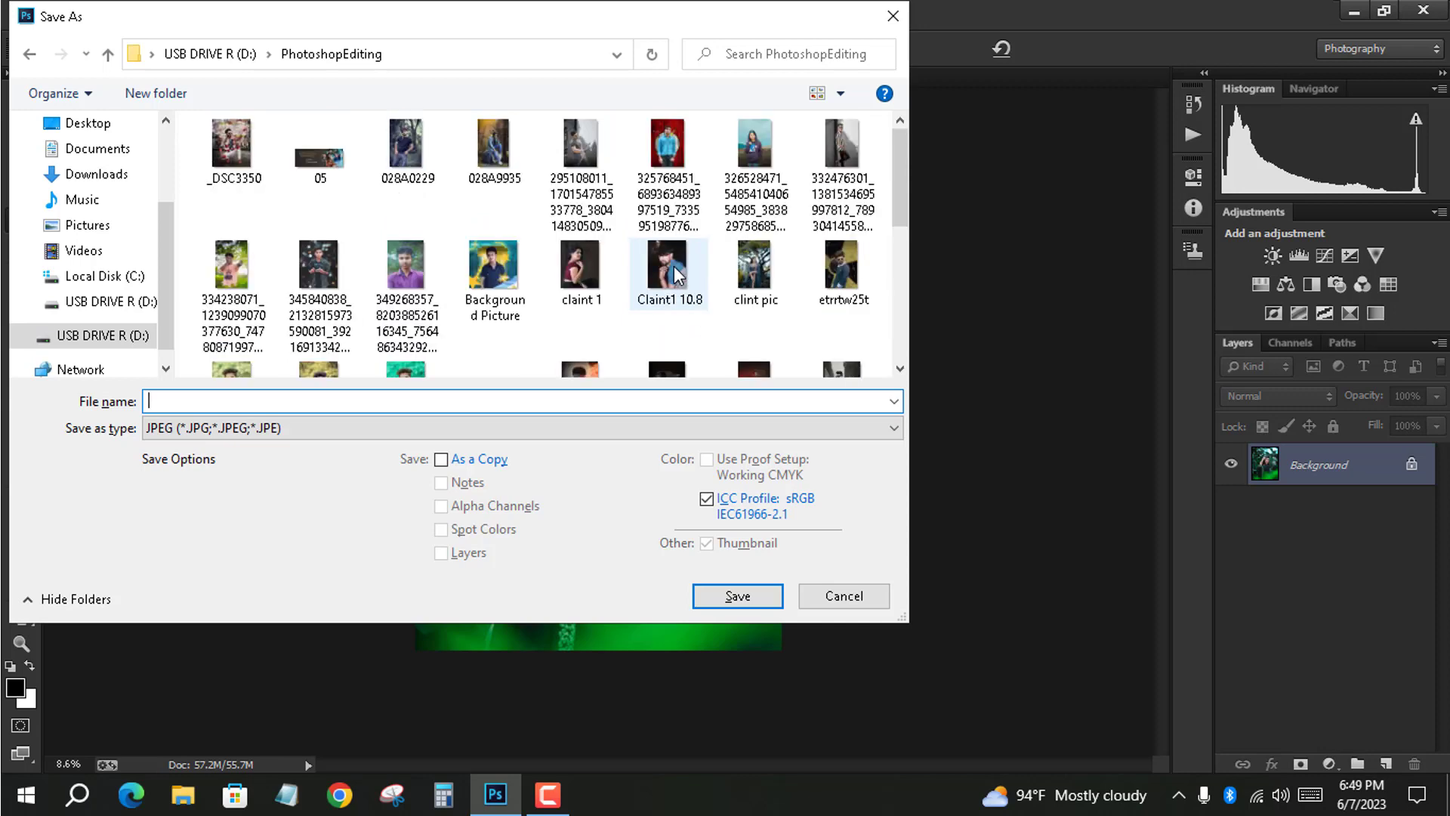
pyautogui.scroll(-10, 657, 295)
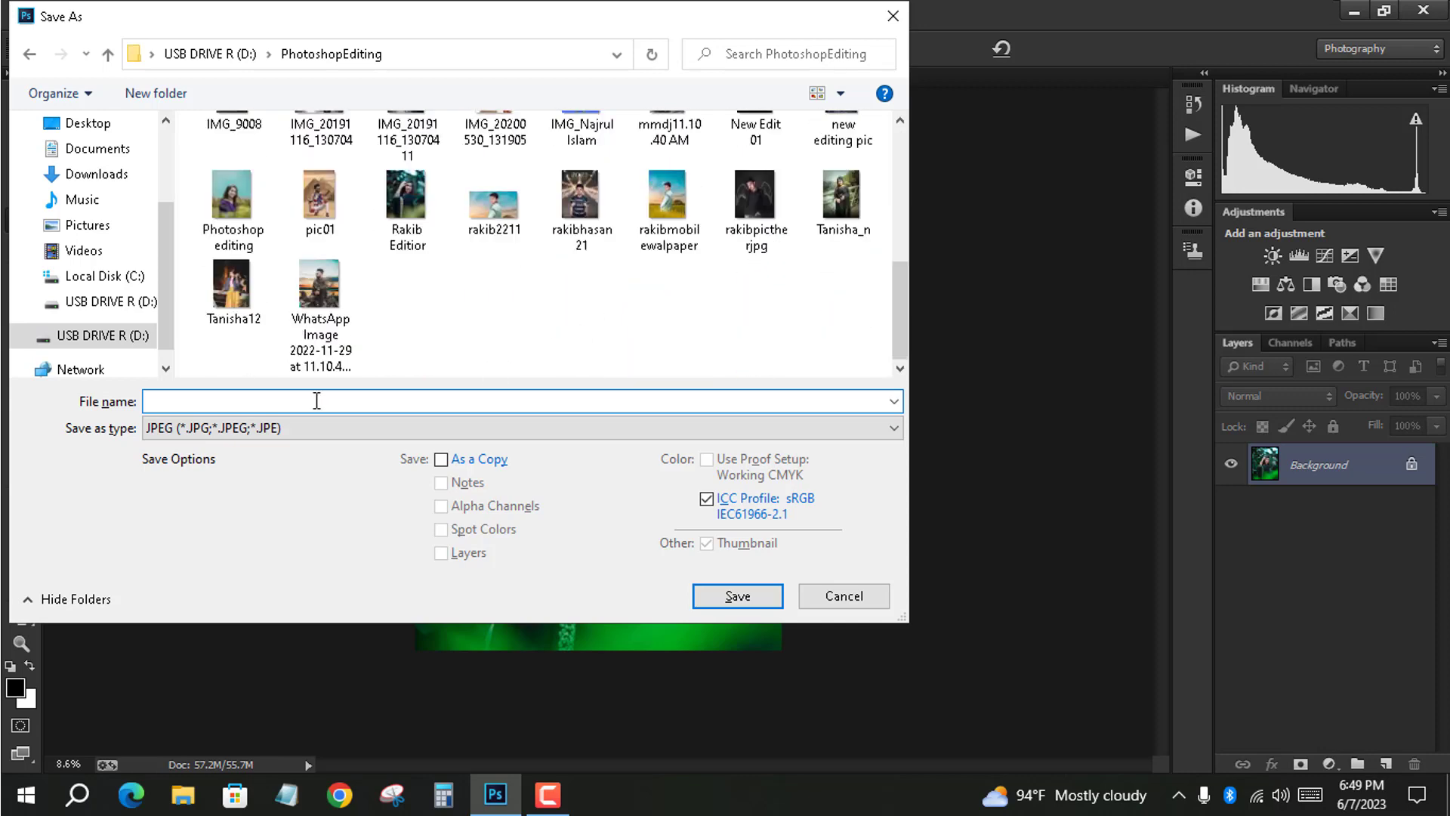
pyautogui.write('Ph')
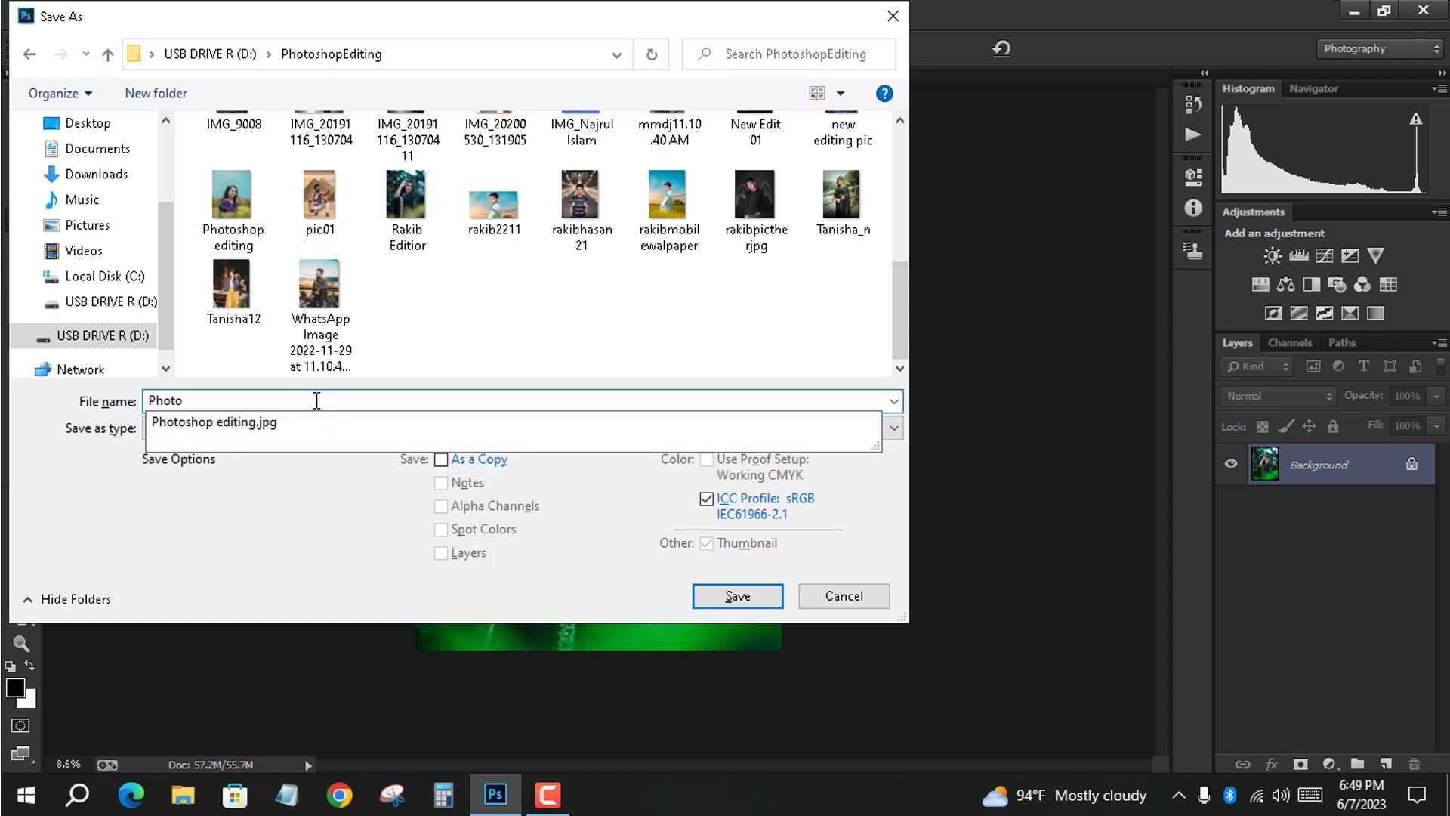
pyautogui.write('oto')
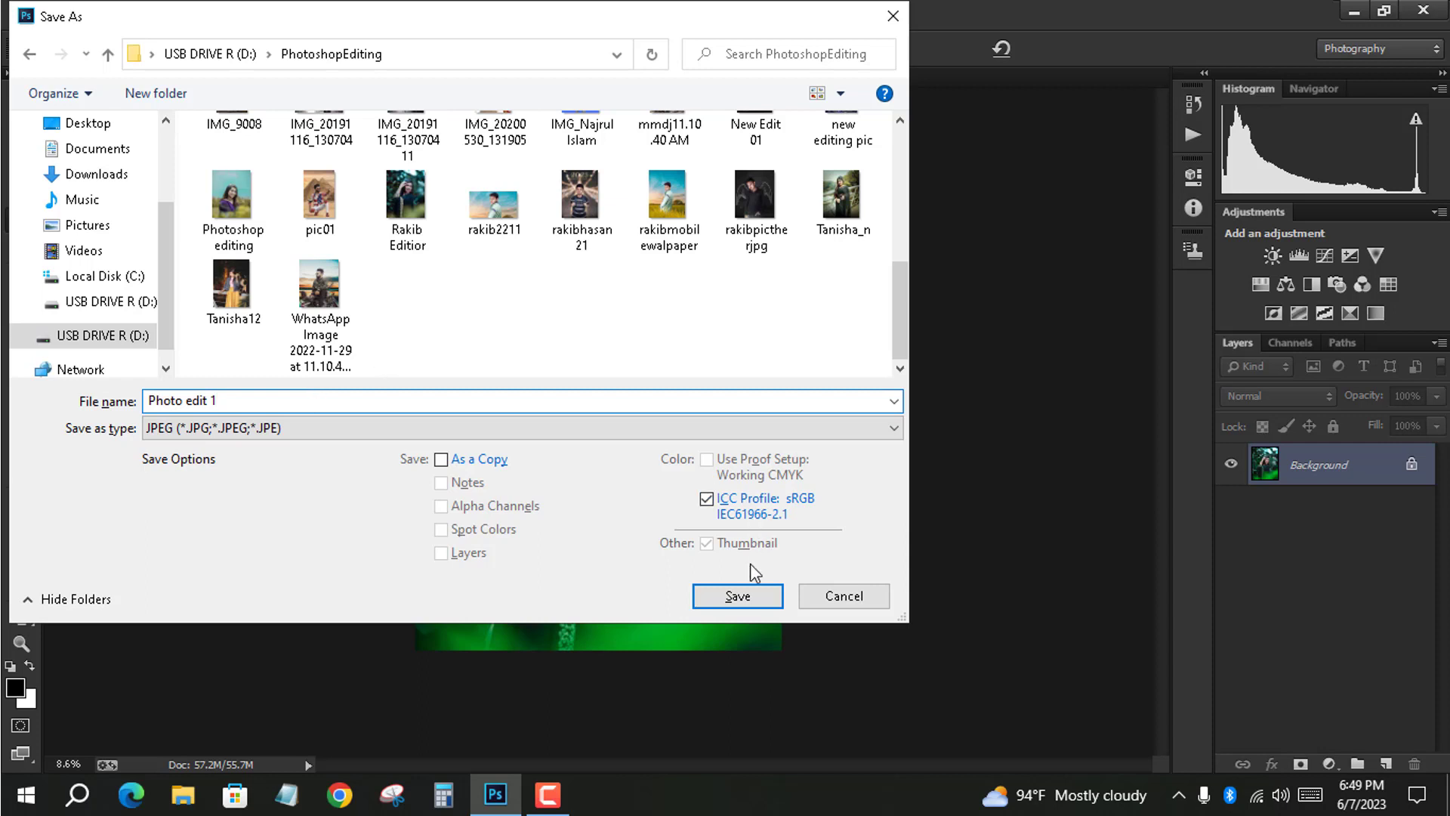
pyautogui.click(730, 598)
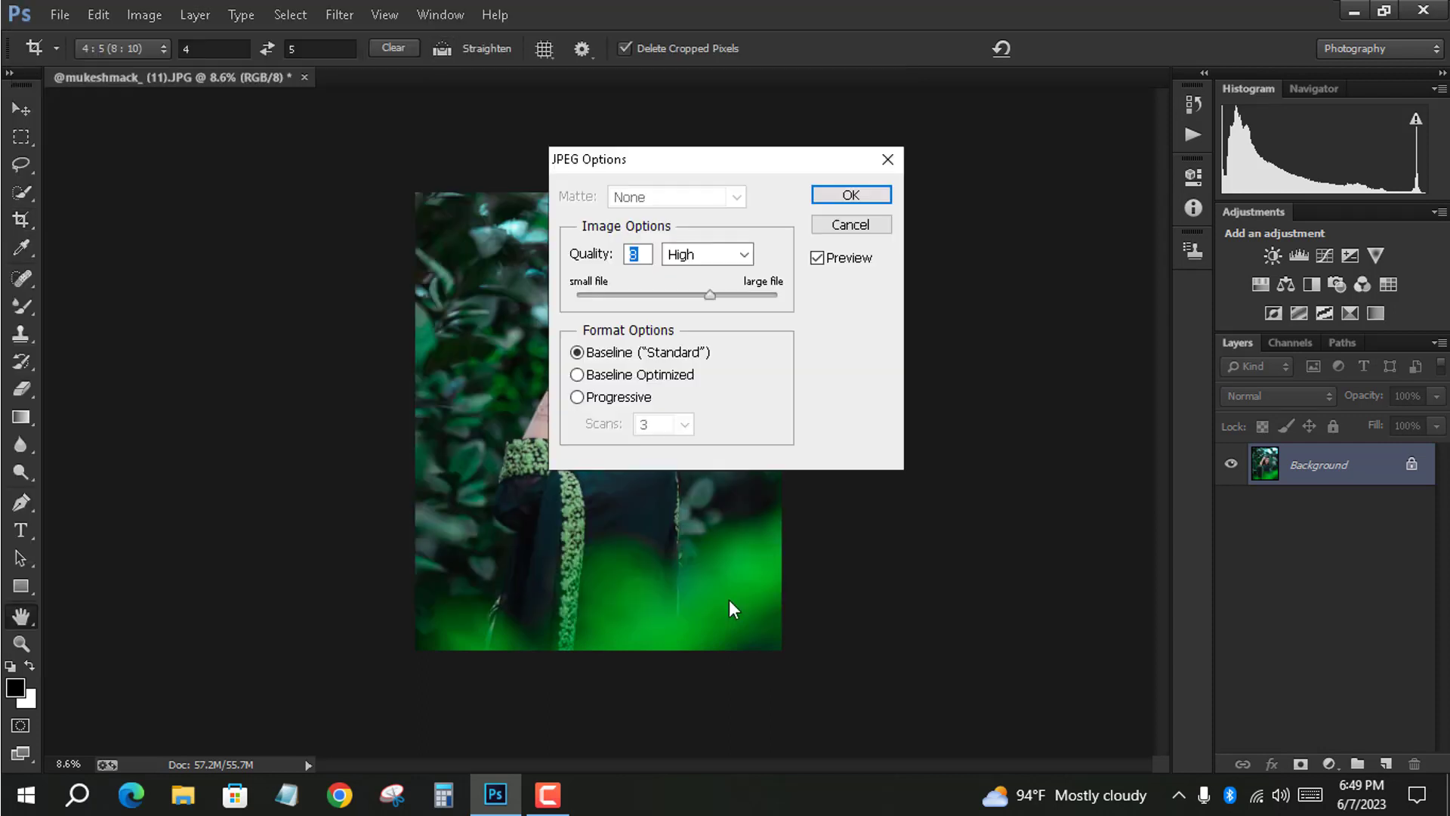
# Set the JPEG quality to 12 (Maximum) with the Baseline ("Standard") format and complete the save
pyautogui.moveTo(720, 291); pyautogui.dragTo(795, 310)
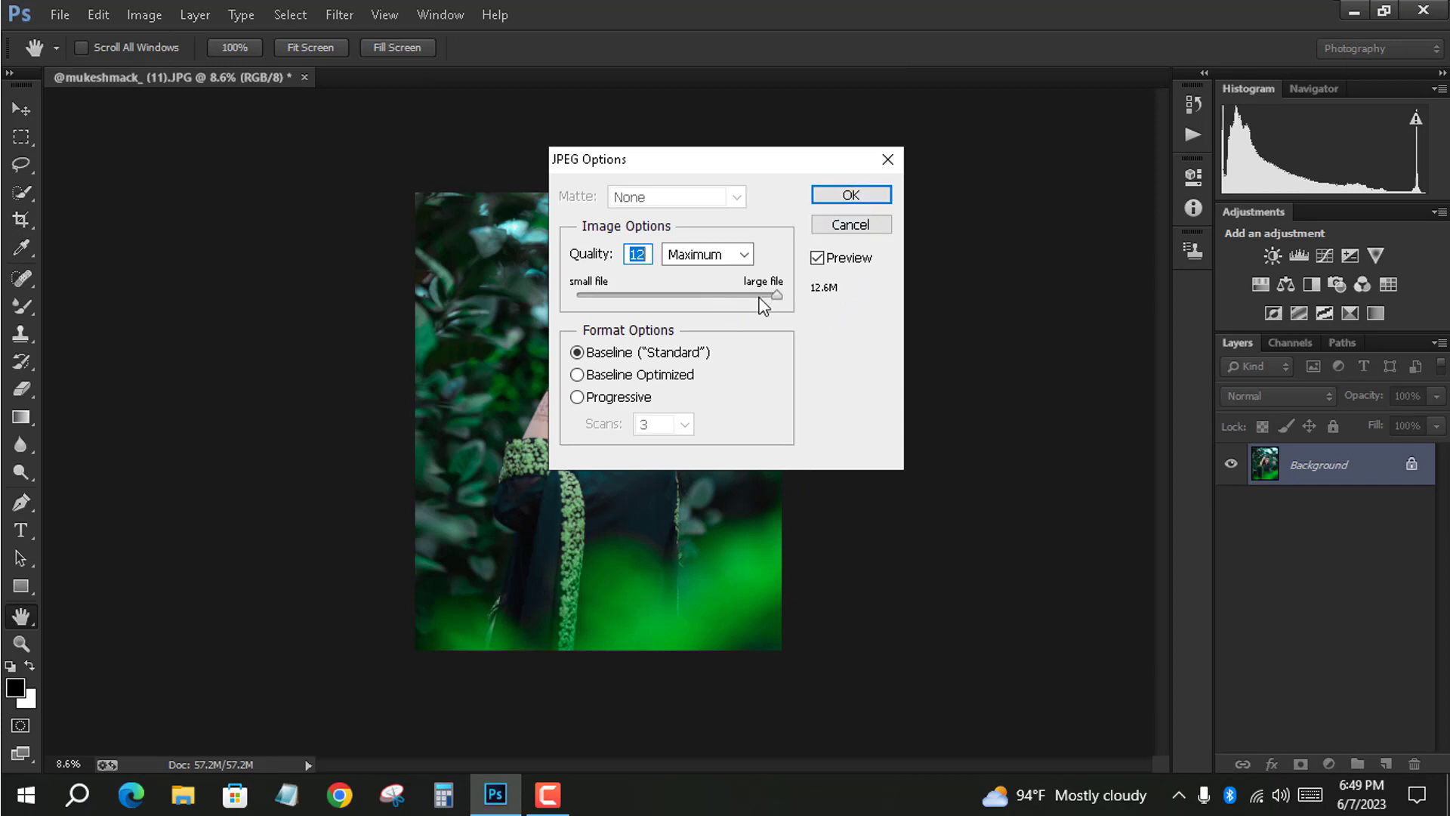
pyautogui.click(764, 296)
pyautogui.click(764, 296)
pyautogui.click(851, 195)
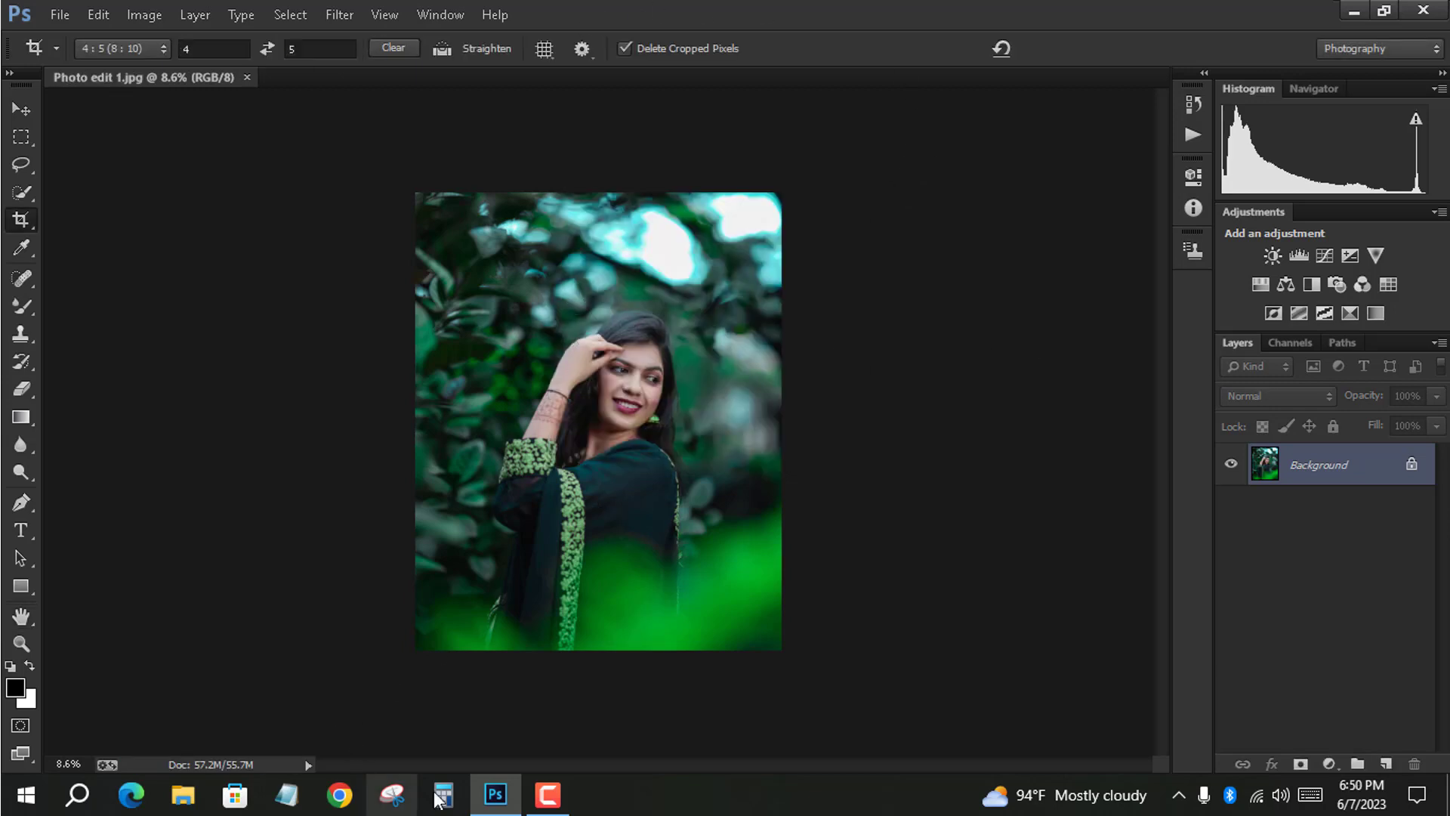
pyautogui.moveTo(541, 807)
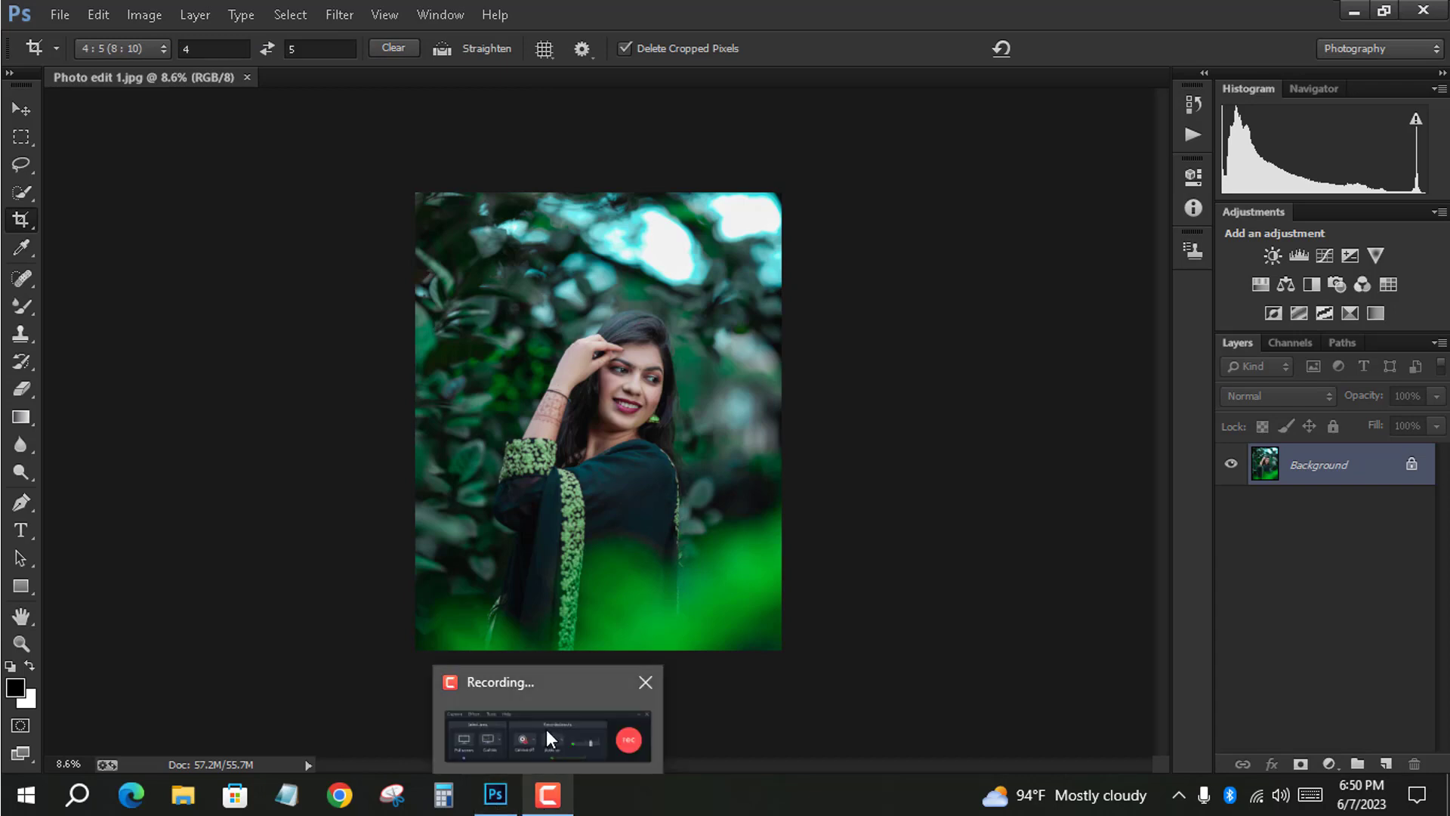